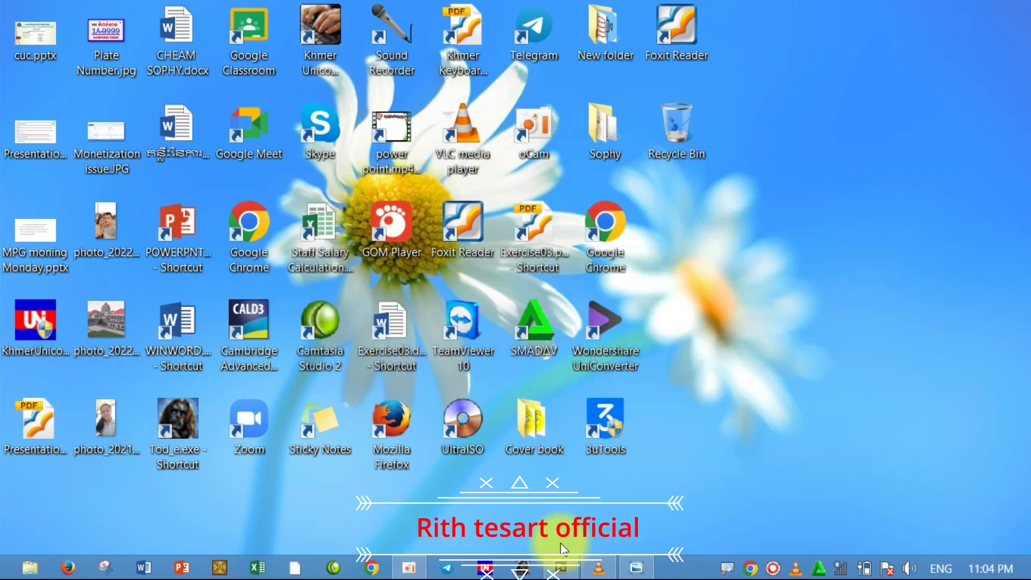
Step: Bring Photoshop to the front, then open the reference image logo style.jpg
left_click(562, 568)
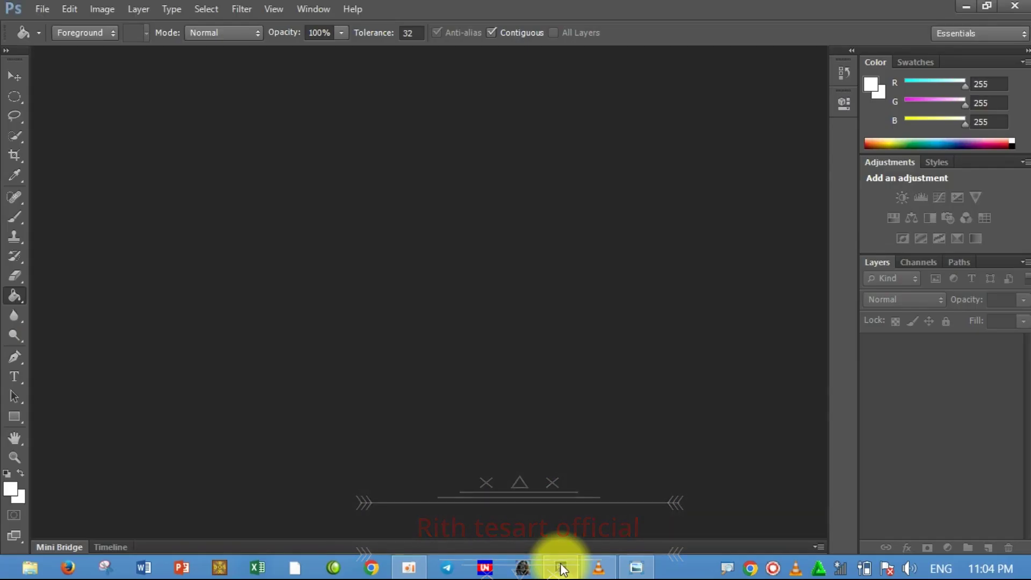
left_click(637, 568)
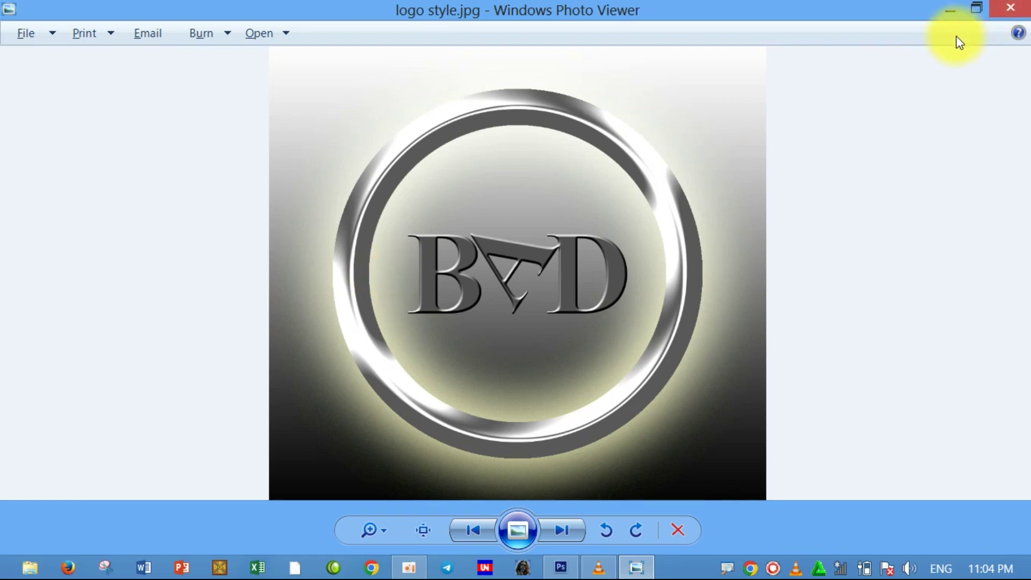
left_click(949, 13)
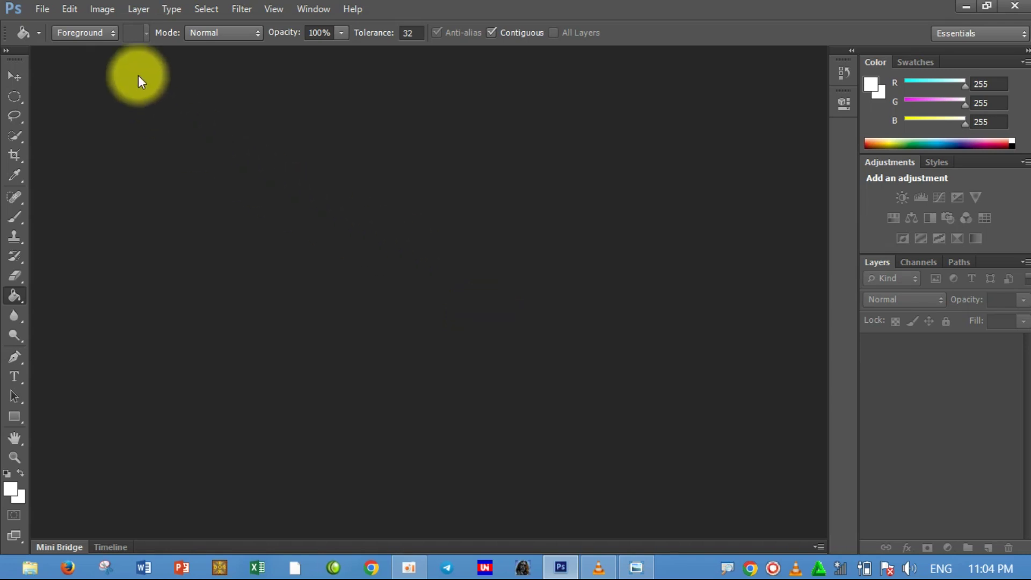
Step: Create a white 1012 × 926 px document at 300 px/cm, then view the reference logo
left_click(42, 11)
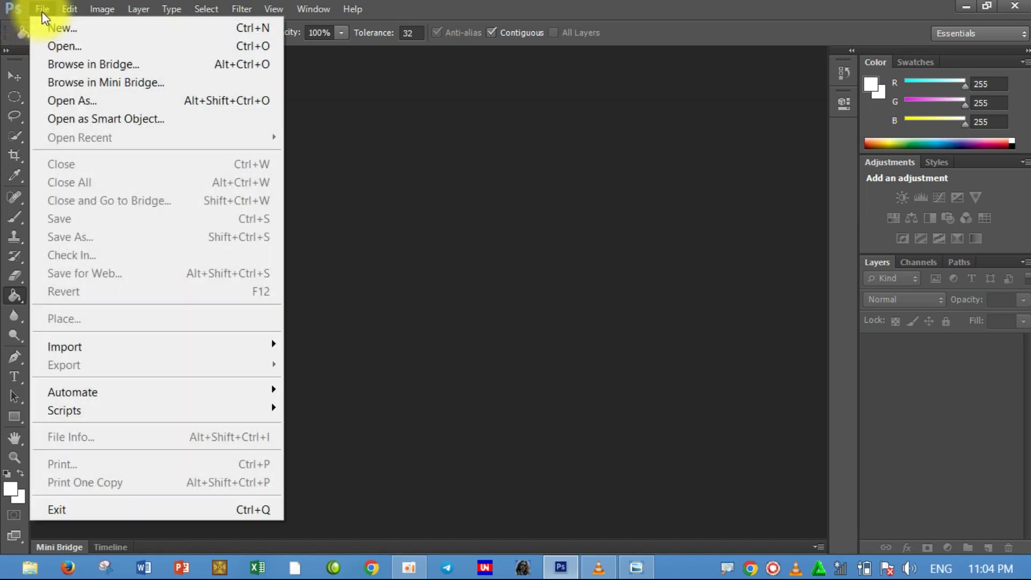
left_click(58, 16)
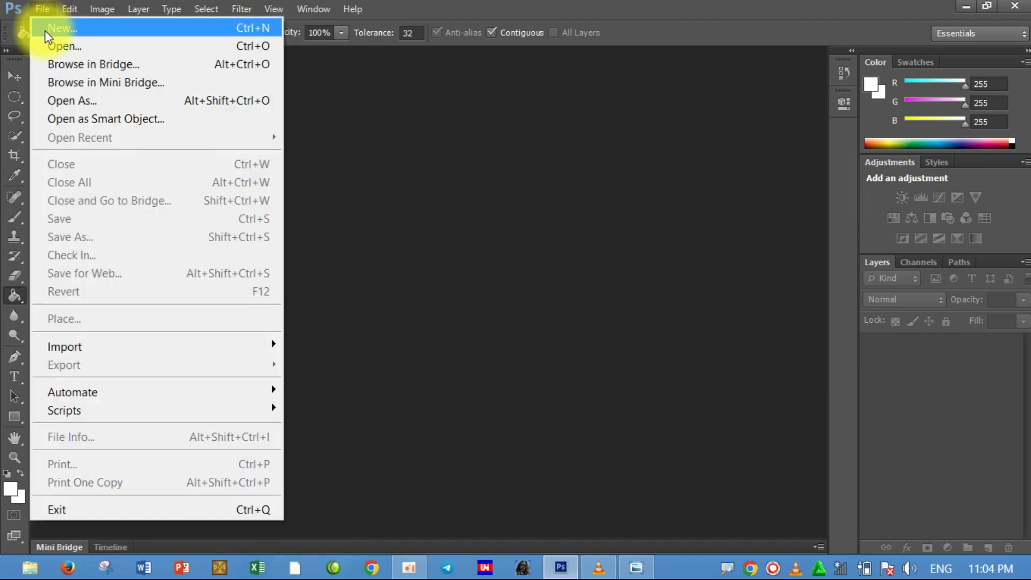
key("Escape")
key("ctrl+n")
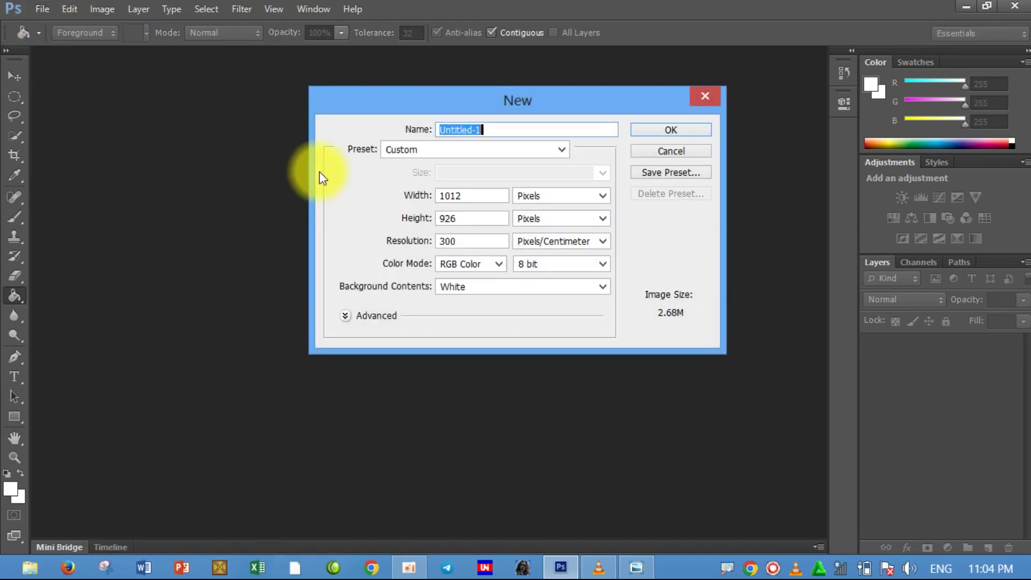
left_click(472, 196)
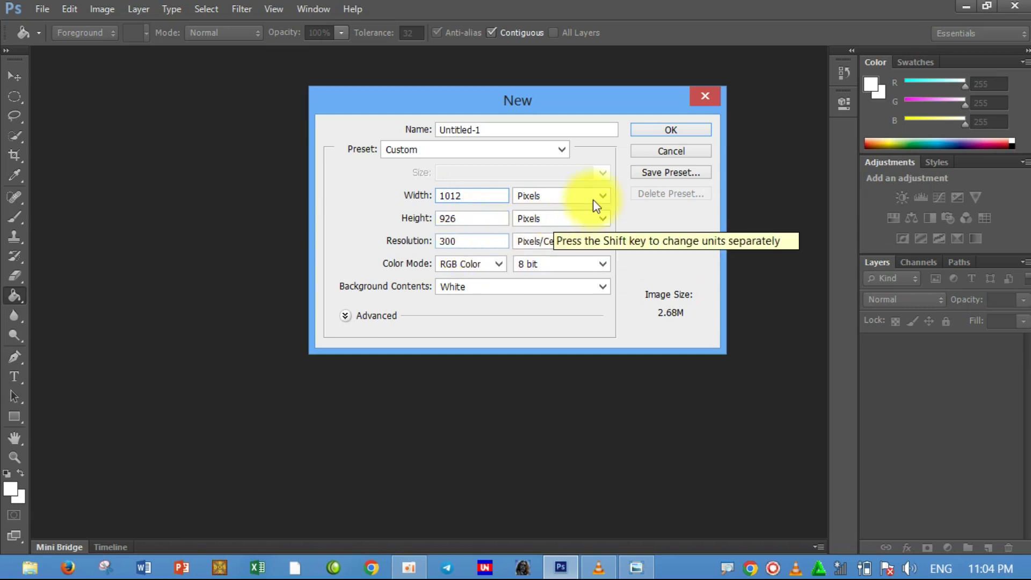
left_click(656, 130)
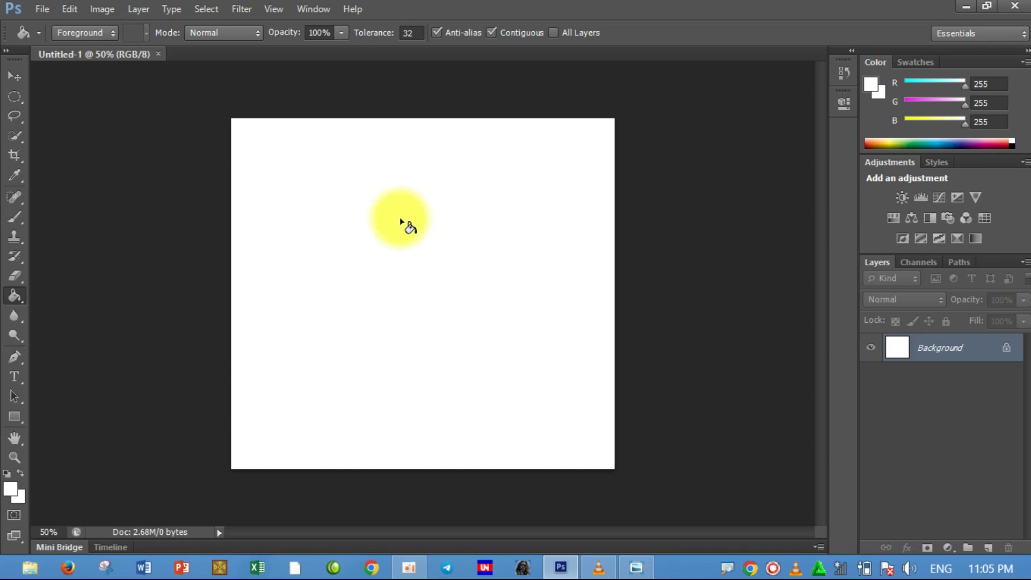
key("alt+Tab")
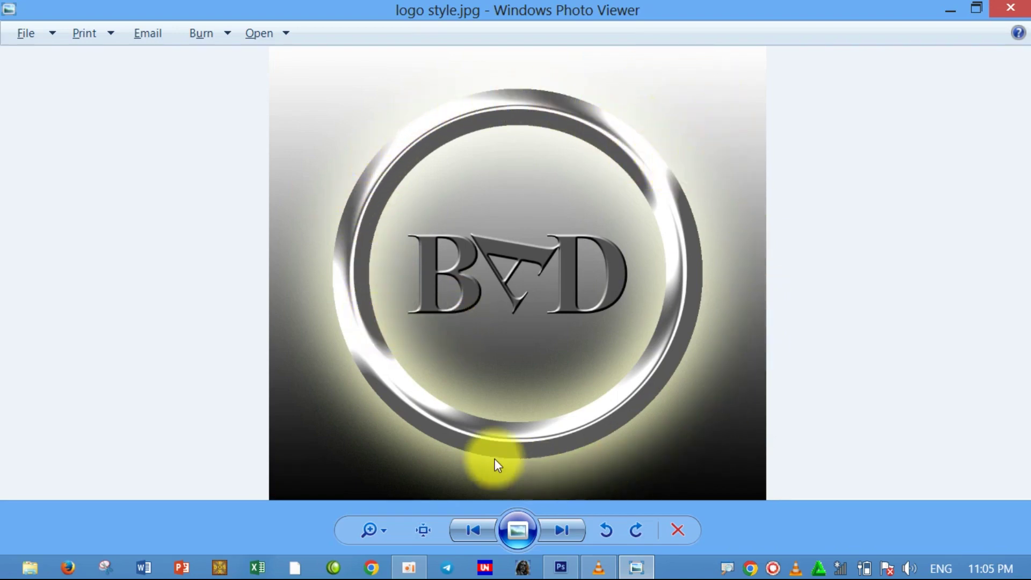
key("alt+Tab")
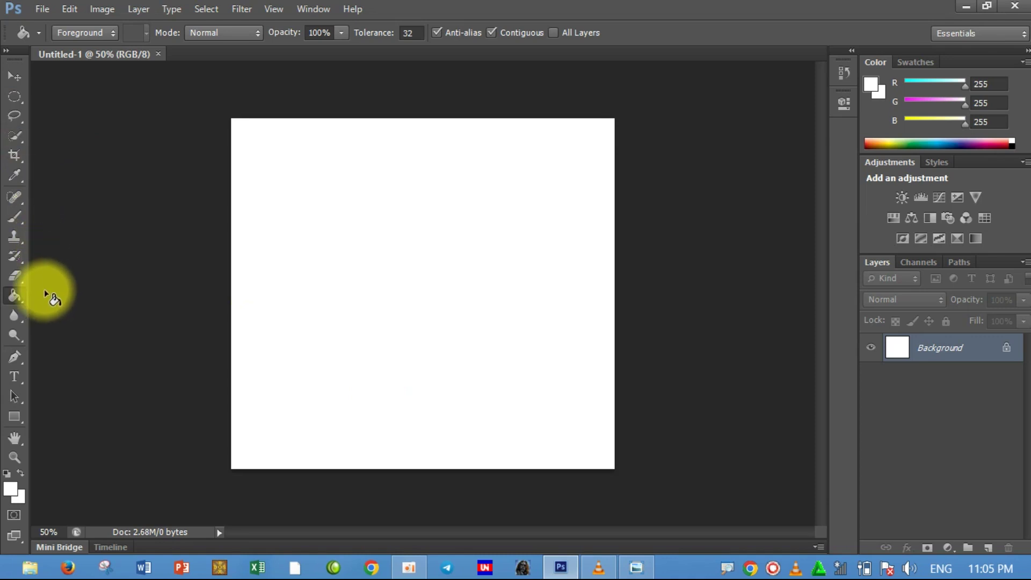
Step: Use the black-white gradient to fill the Background, white at top fading to black at bottom
right_click(17, 298)
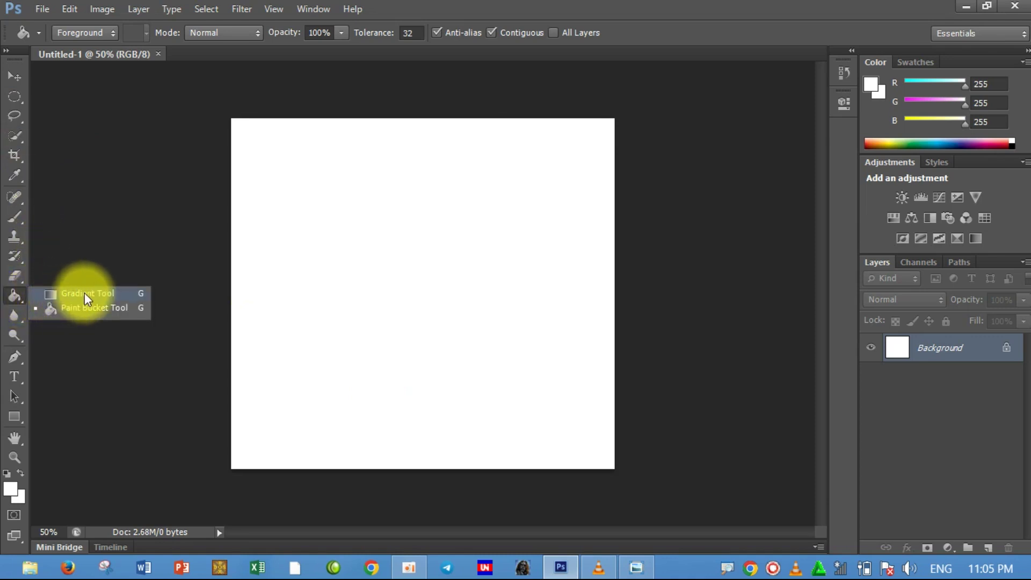
left_click(111, 293)
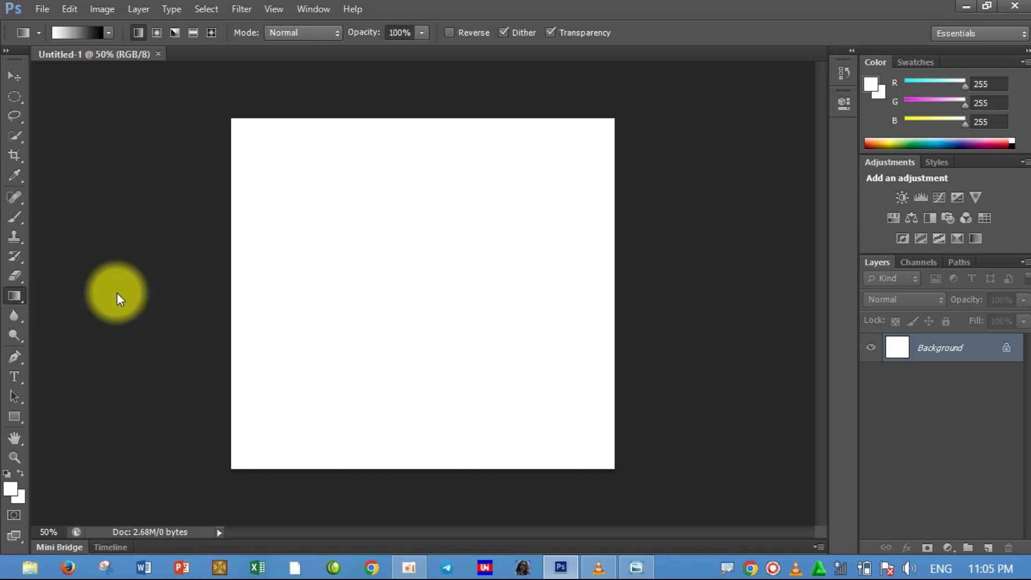
left_click(70, 35)
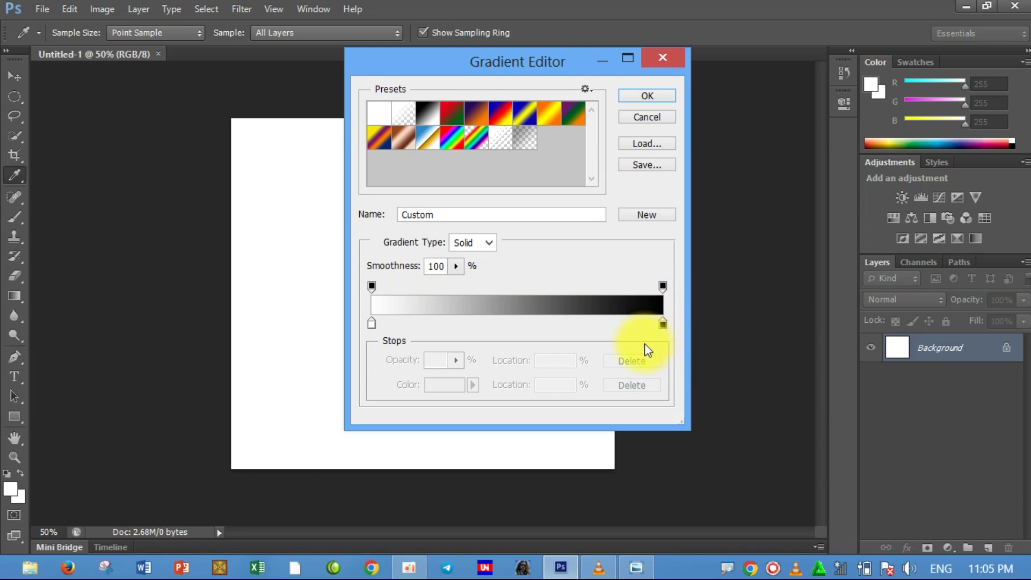
left_click(633, 96)
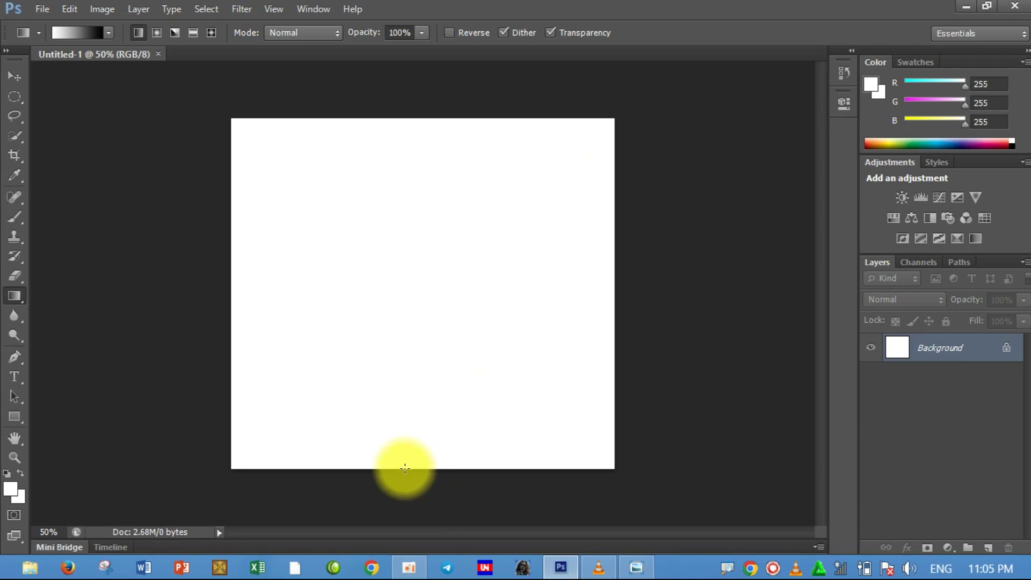
left_click_drag(416, 471, 447, 93)
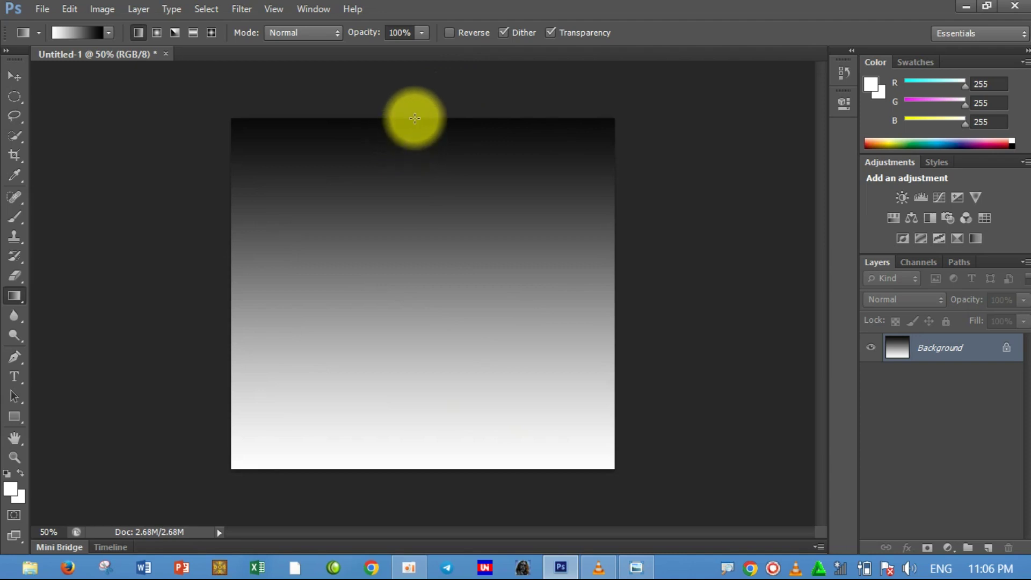
left_click_drag(414, 118, 422, 497)
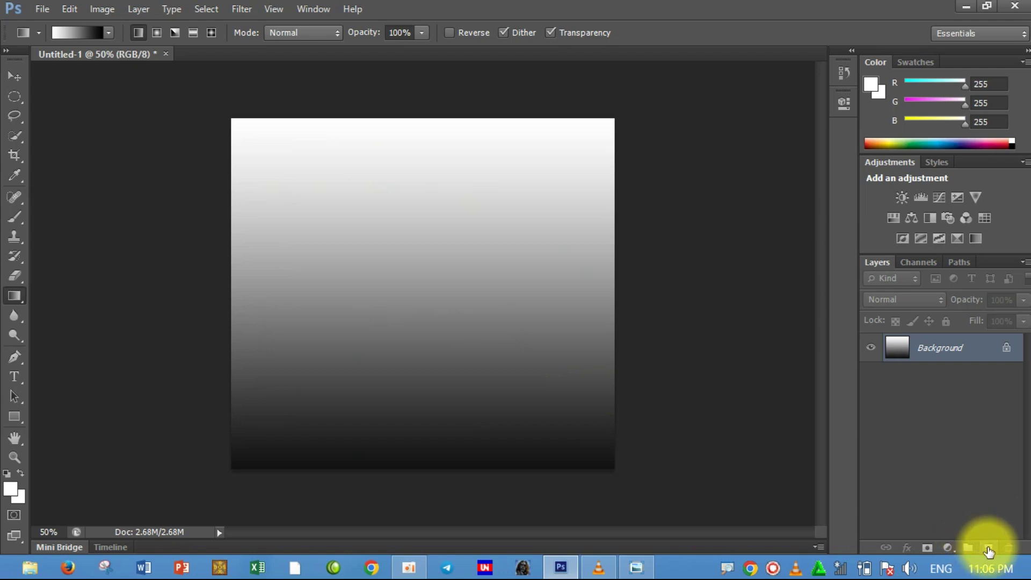
Step: Add Layer 1 and draw a centred circular selection of about 2.67 cm
left_click(989, 549)
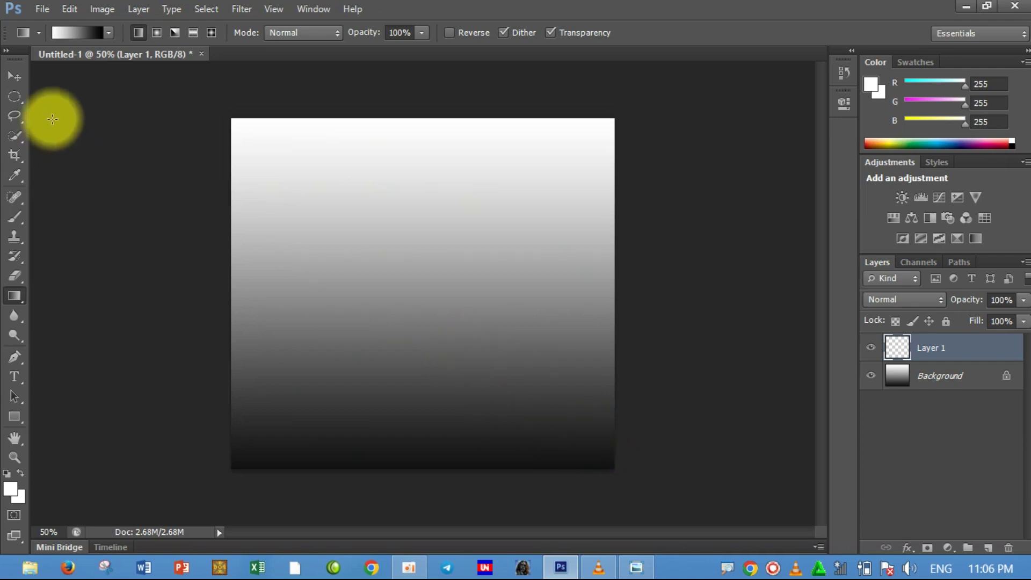
left_click(13, 100)
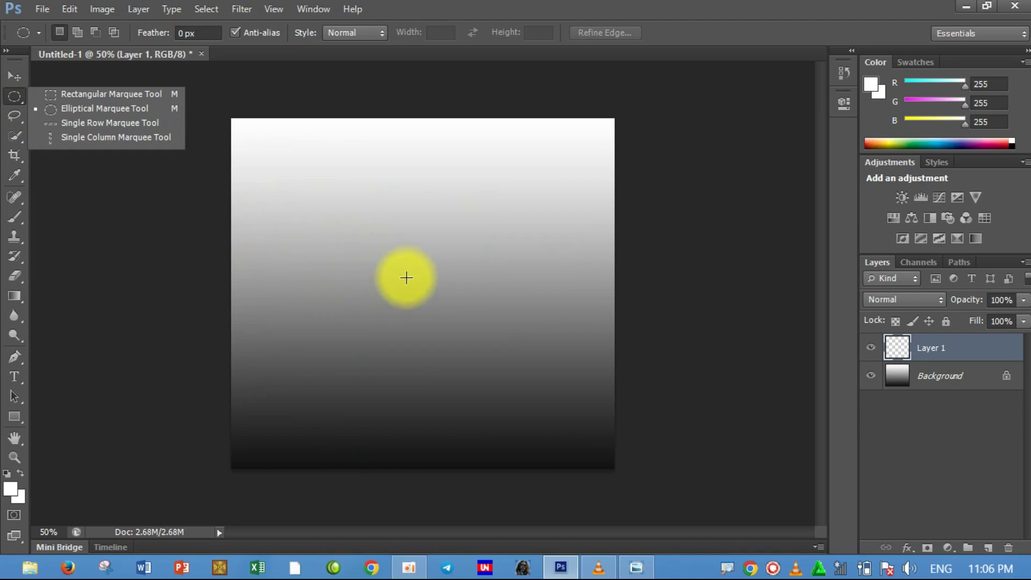
left_click_drag(411, 272, 605, 463)
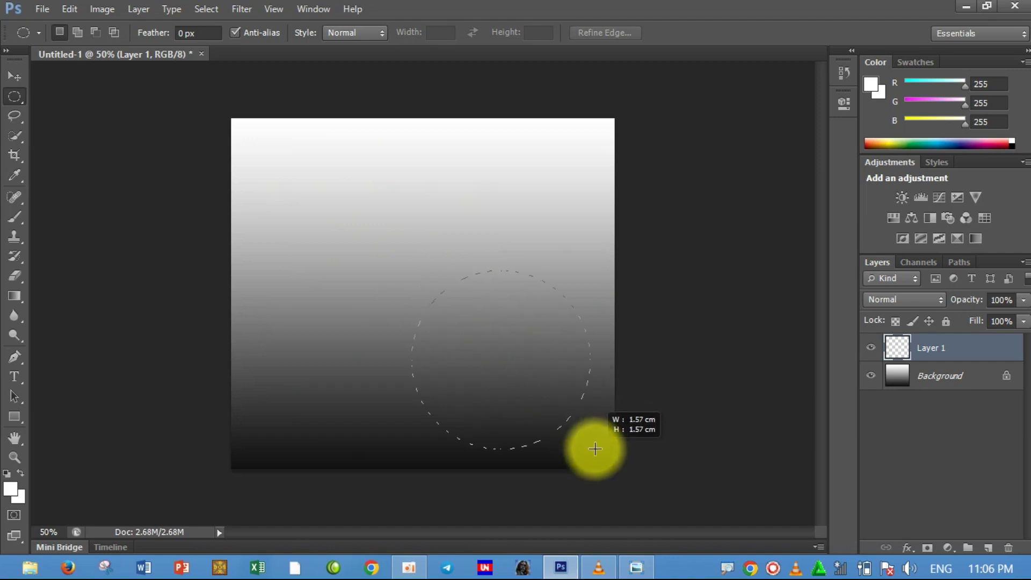
left_click_drag(605, 463, 602, 462)
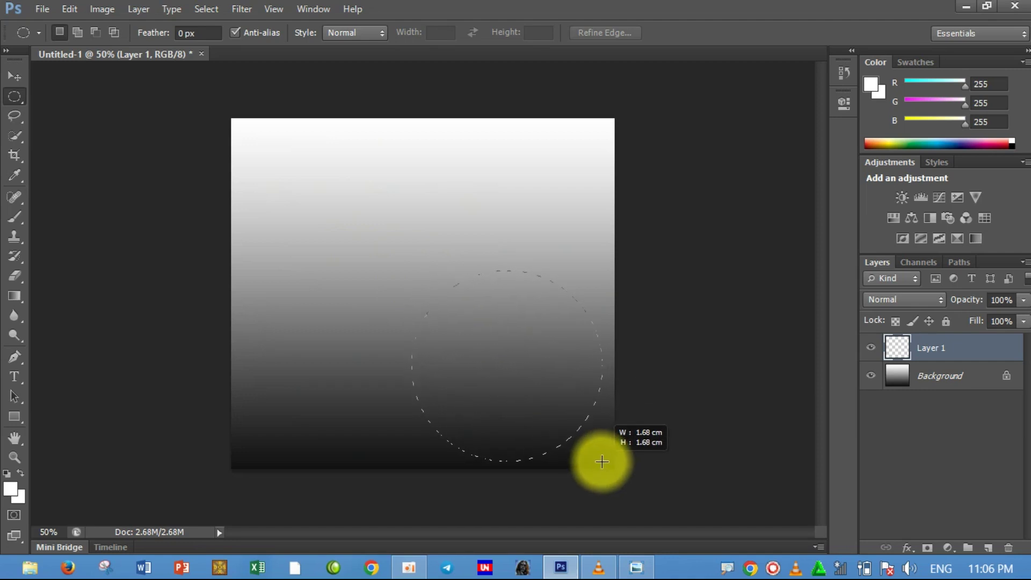
mouse_move(602, 461)
left_mouse_down()
mouse_move(469, 337)
mouse_move(599, 457)
mouse_move(591, 444)
mouse_move(595, 460)
left_mouse_up()
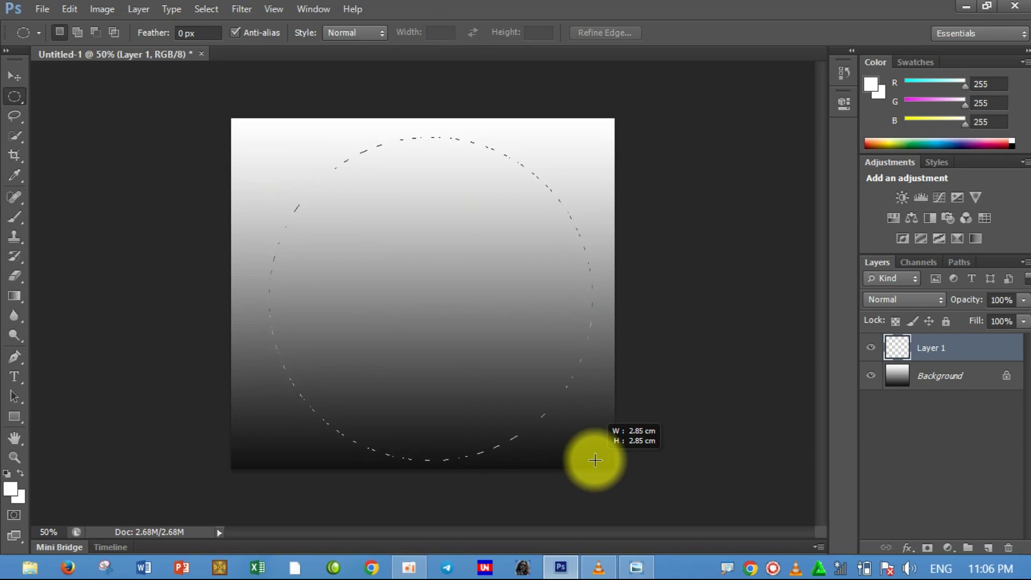
left_click_drag(595, 460, 579, 450)
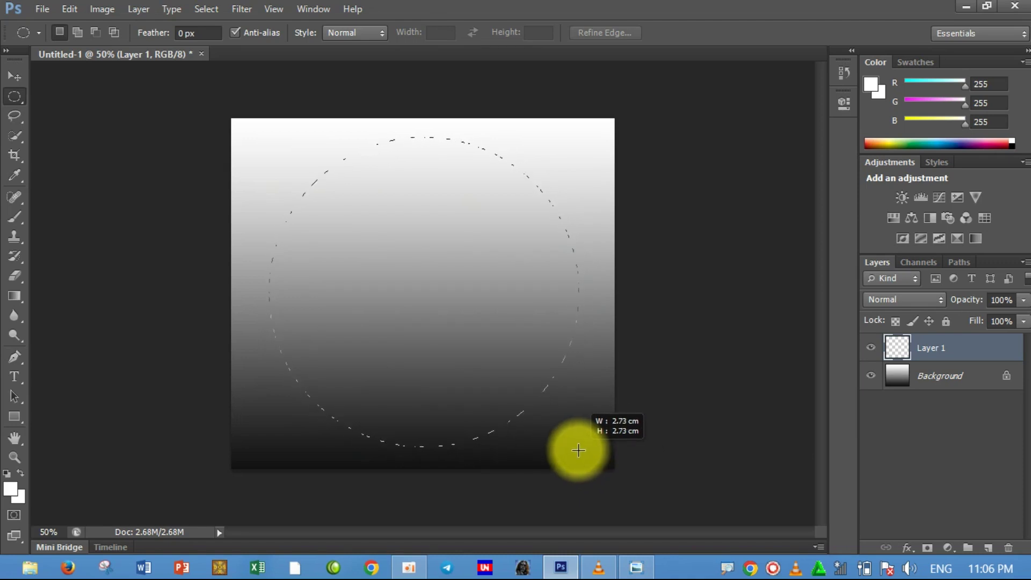
left_click_drag(578, 451, 576, 440)
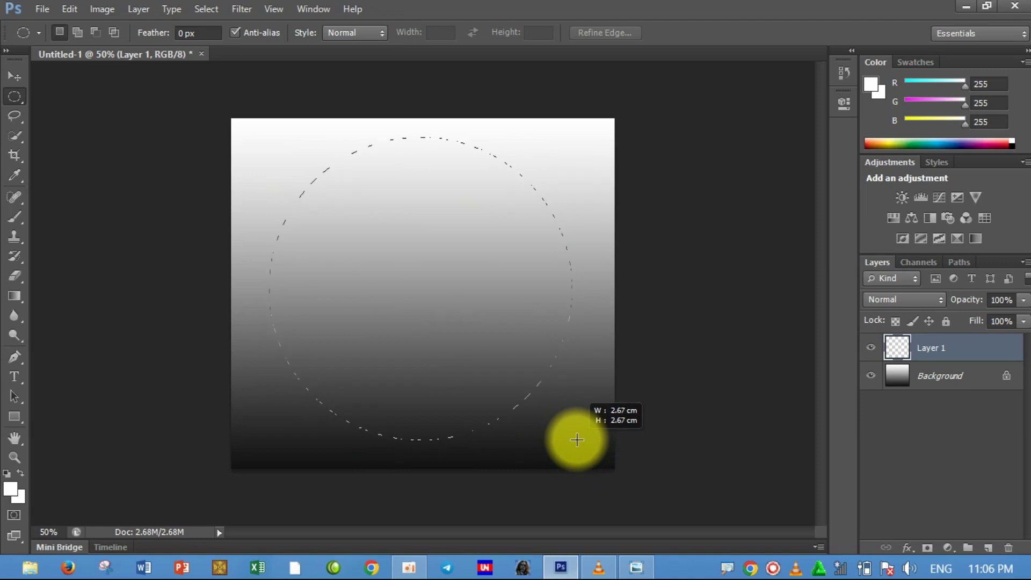
left_click_drag(576, 440, 578, 440)
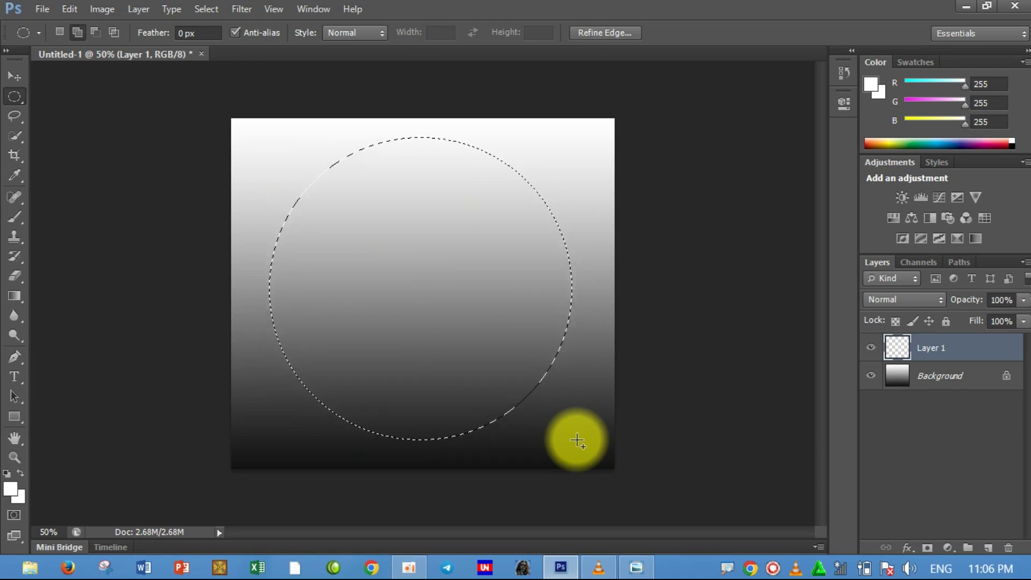
key("shift")
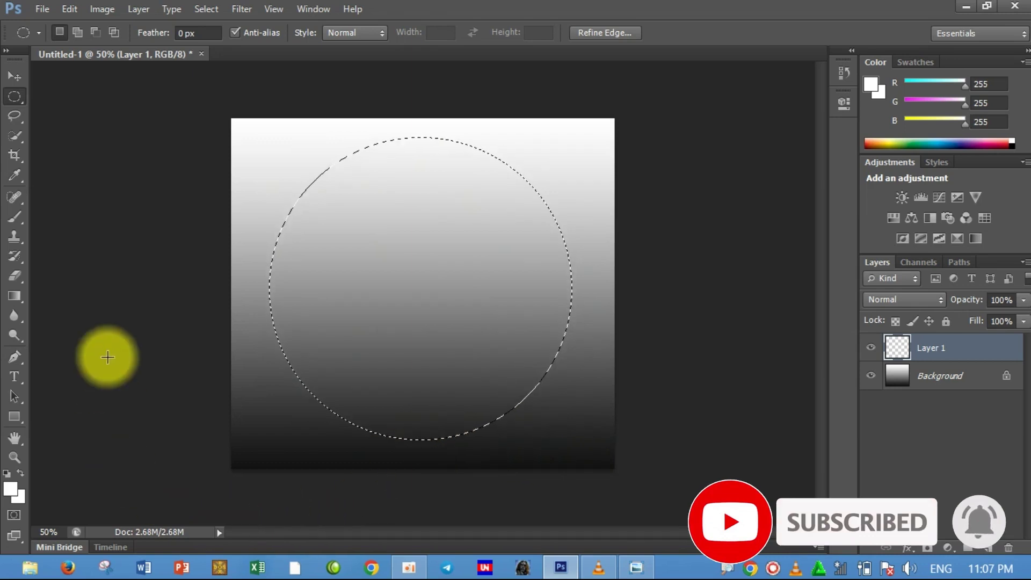
Step: Fill the circle on Layer 1 with black, deselect it, and duplicate Layer 1
left_click(10, 489)
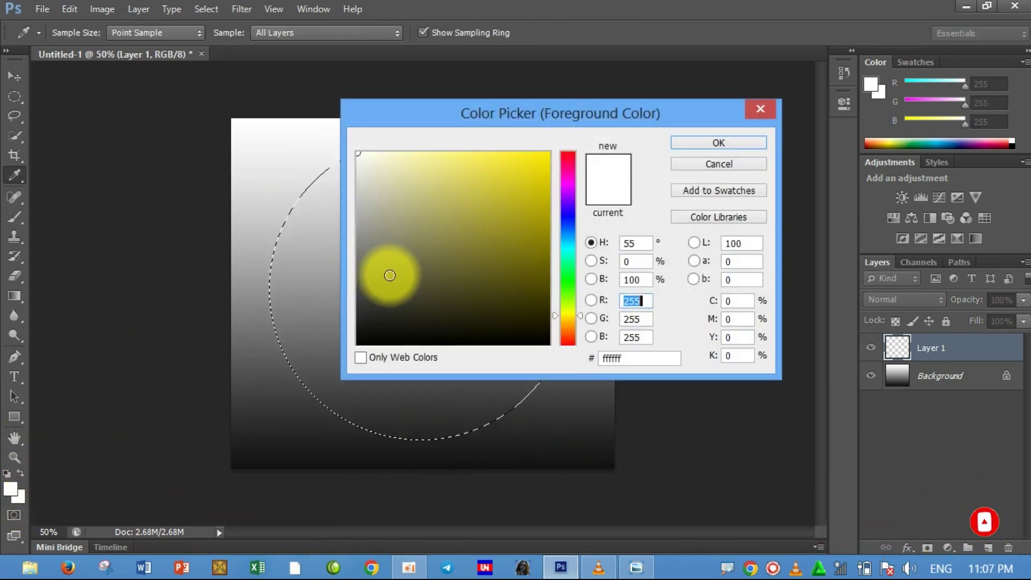
left_click_drag(532, 332, 564, 350)
left_click(701, 144)
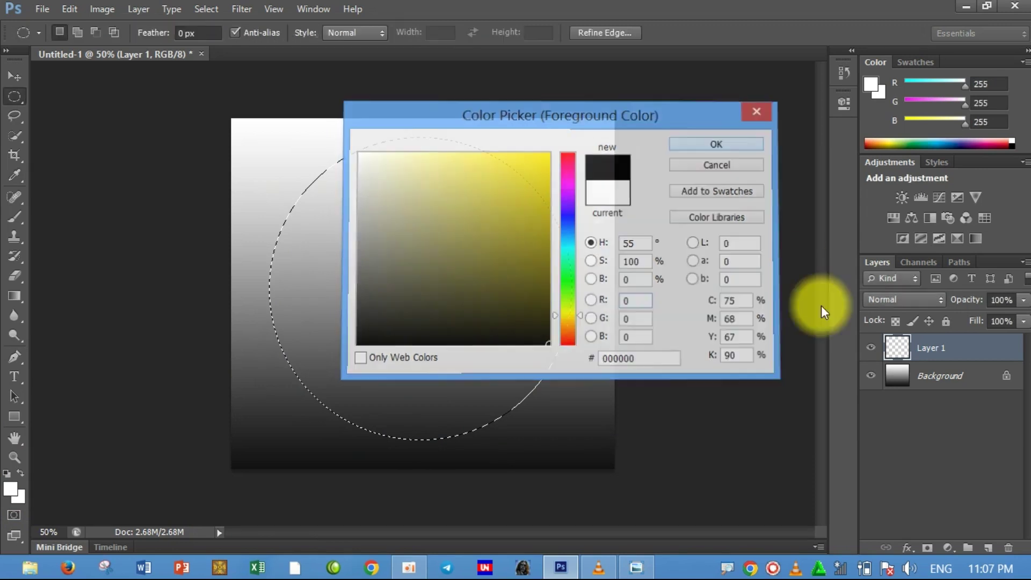
left_click(24, 310)
right_click(18, 298)
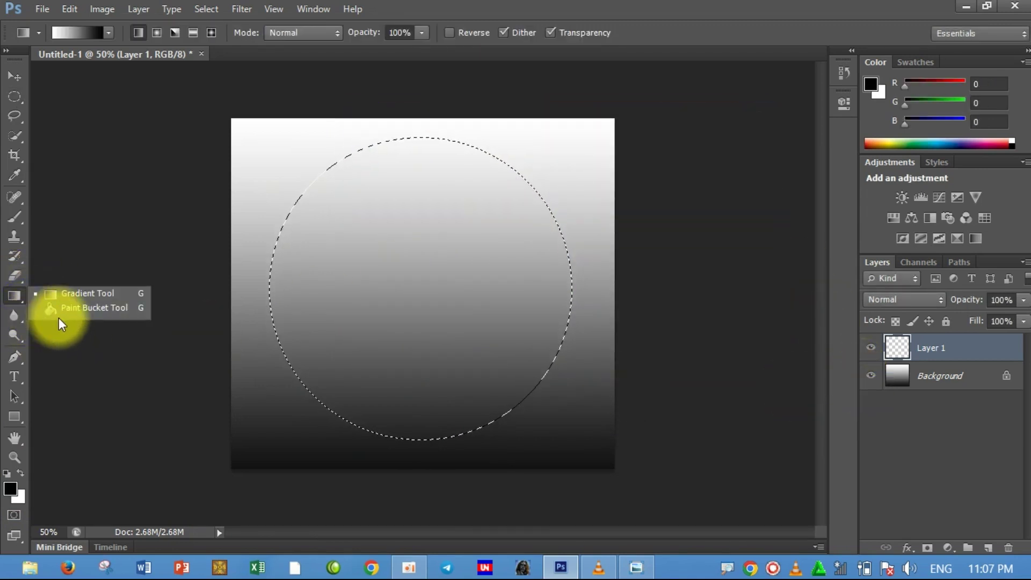
left_click(67, 308)
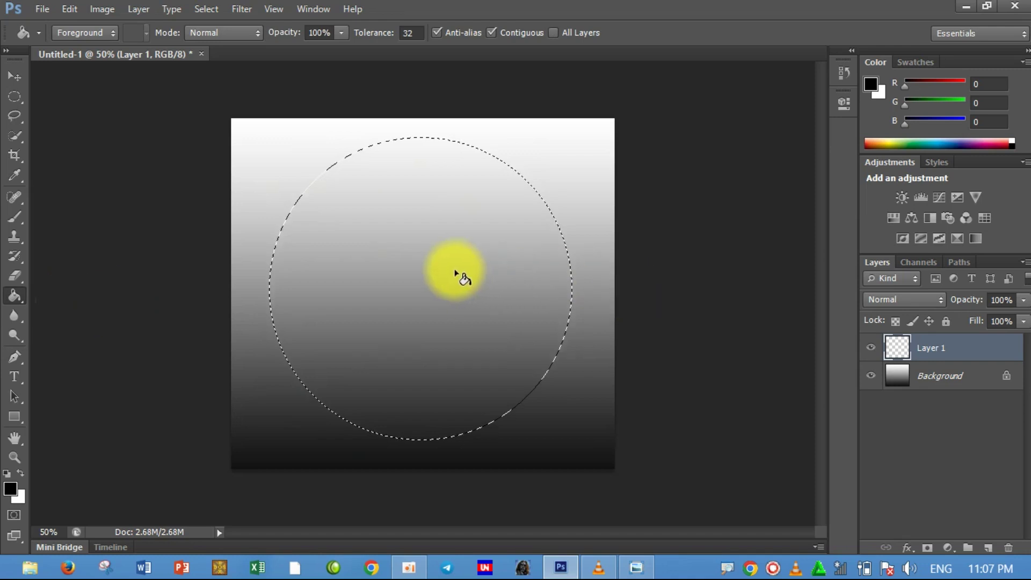
left_click(455, 273)
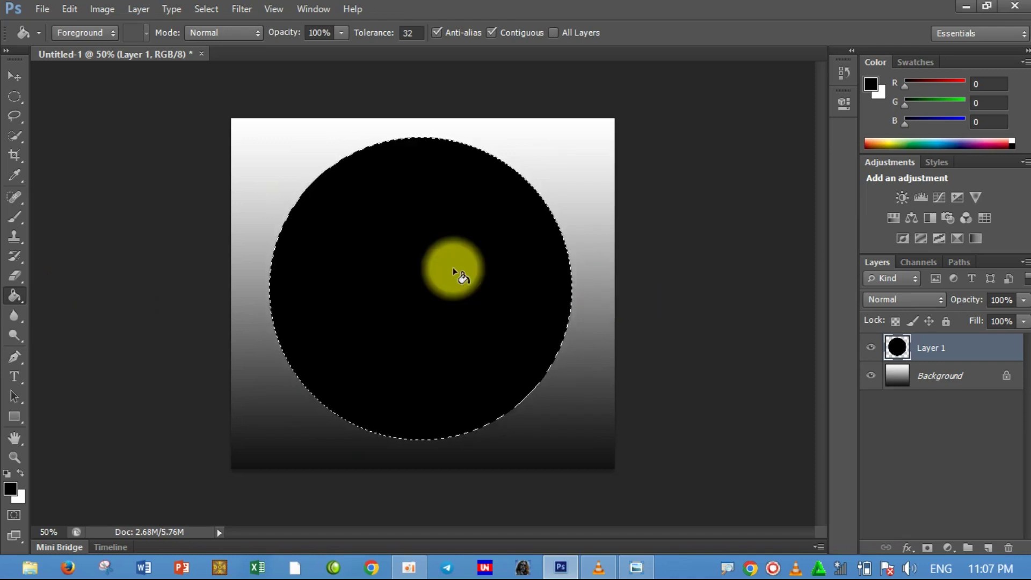
key("ctrl+d")
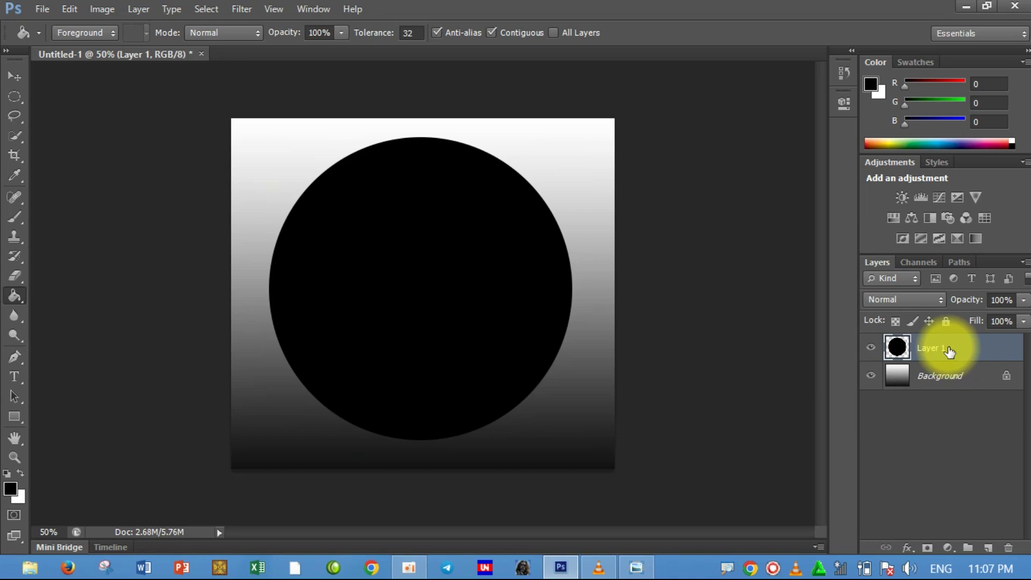
key("ctrl+j")
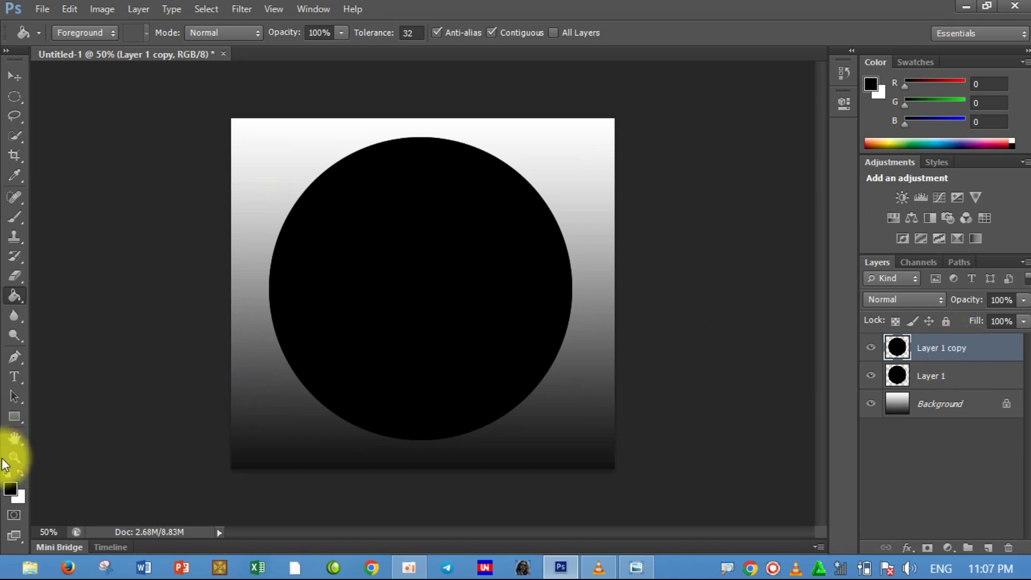
Step: Fill the Layer 1 copy circle with white
left_click(10, 486)
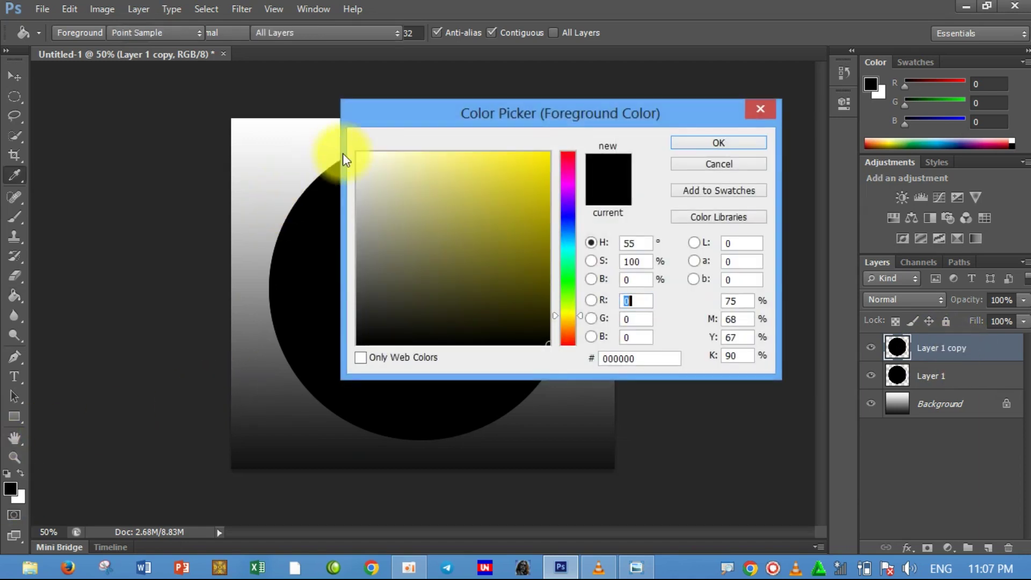
left_click_drag(380, 185, 322, 123)
left_click(696, 143)
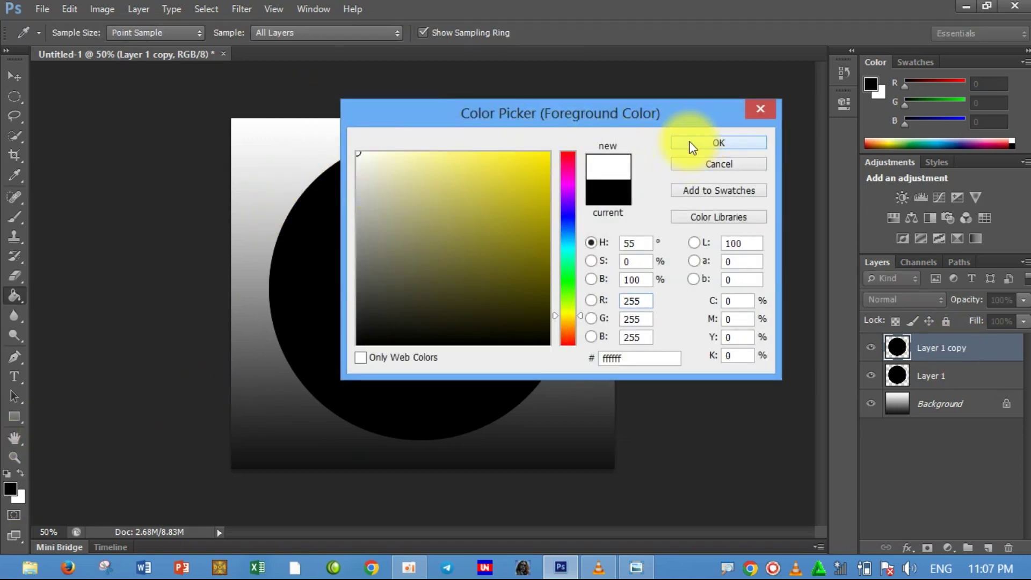
left_click(412, 256)
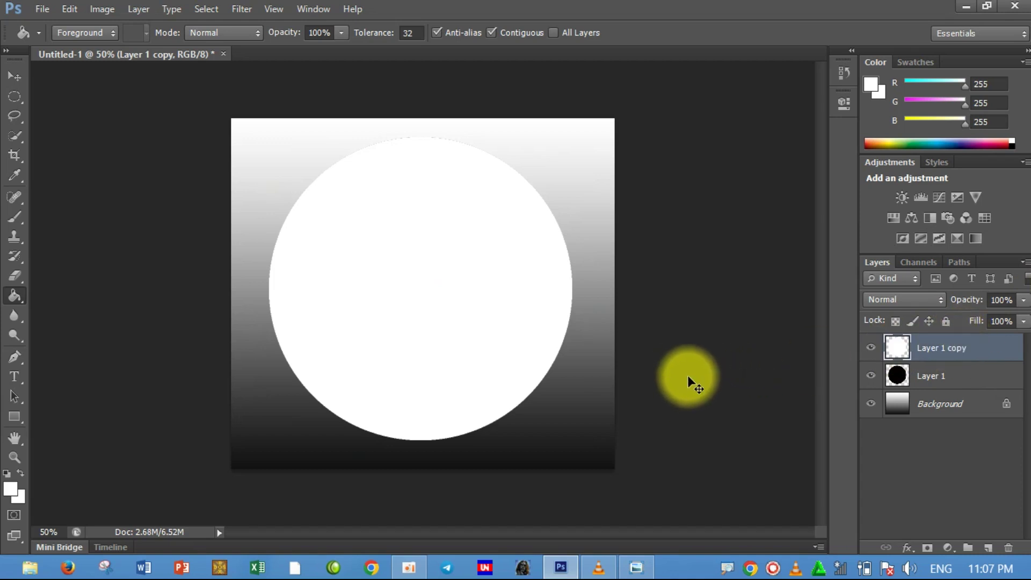
Step: Scale the white circle down to about 79.25% so a black ring shows around it
key("v")
key("ctrl+t")
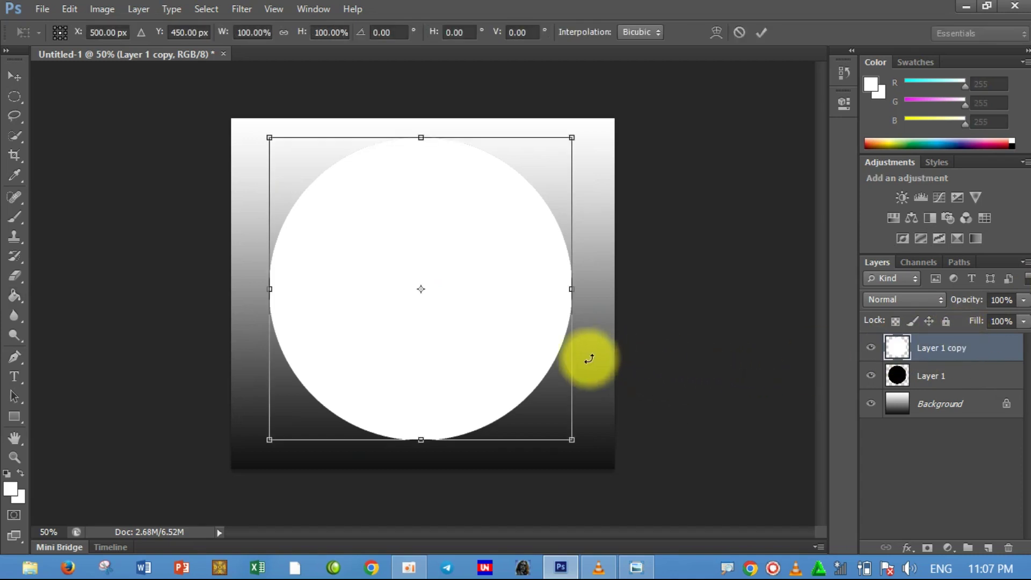
mouse_move(569, 441)
left_mouse_down()
mouse_move(546, 391)
mouse_move(557, 389)
left_mouse_up()
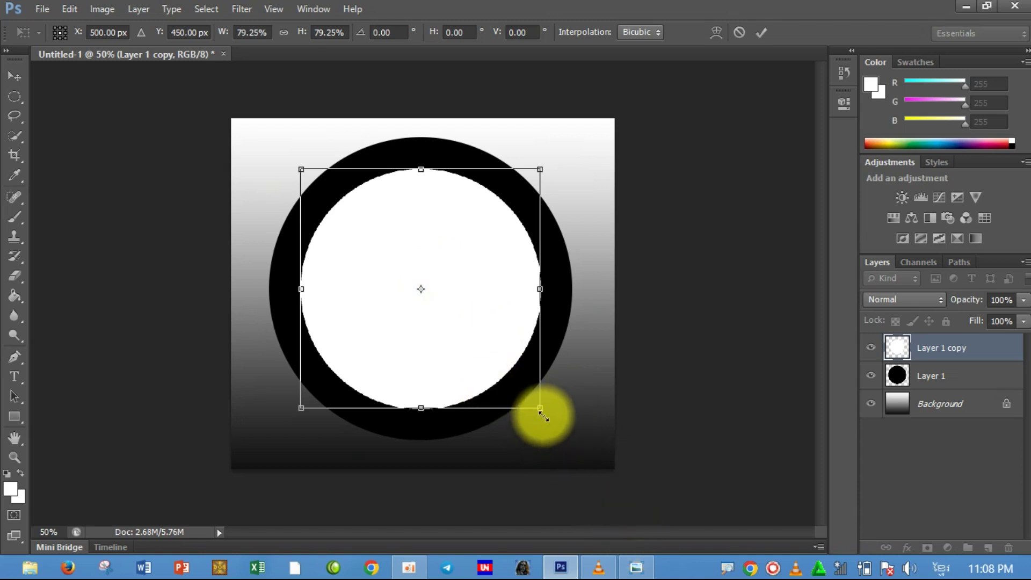
key("Return")
key("g")
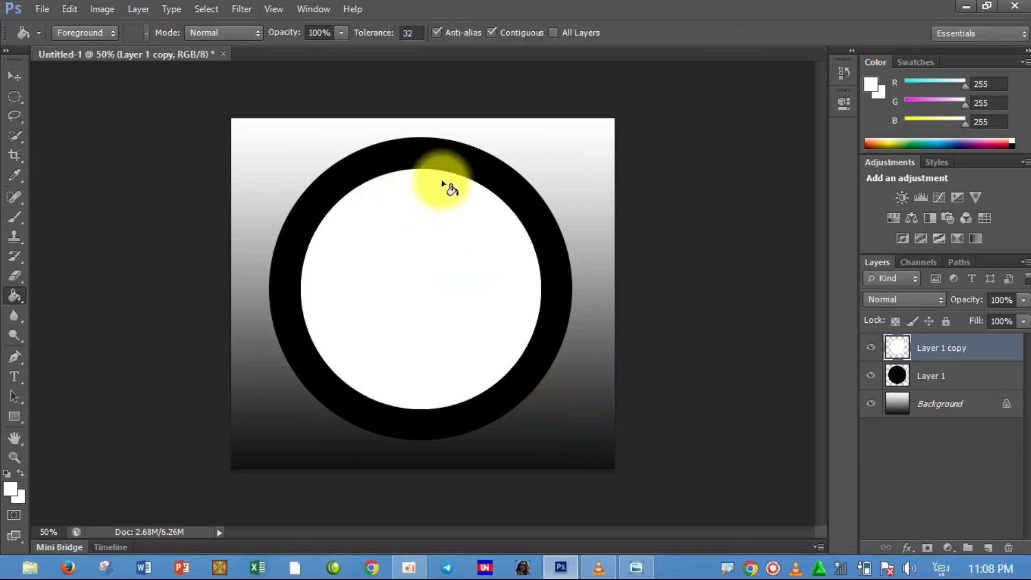
left_click(11, 78)
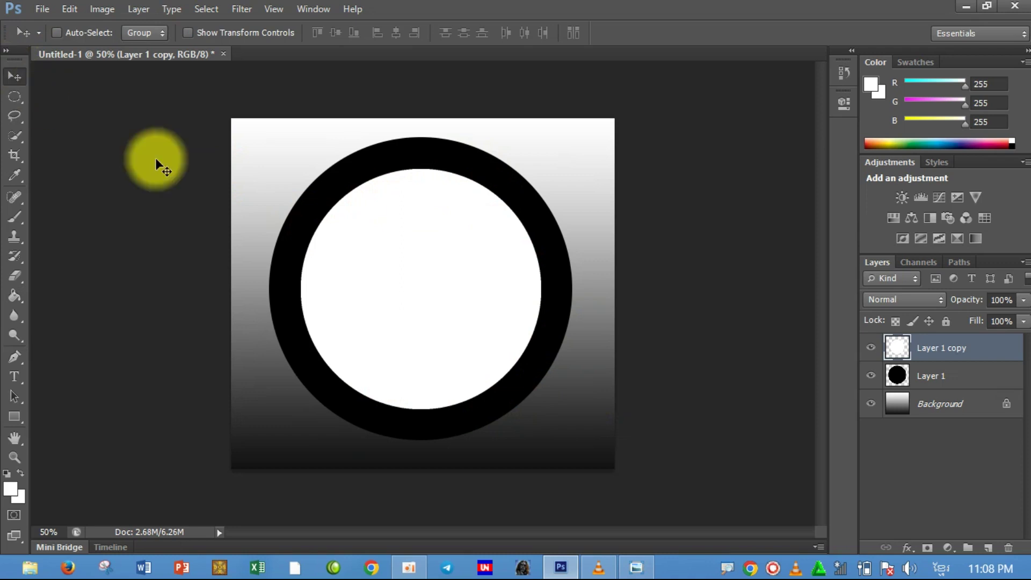
Step: Load the Layer 1 copy circle as a selection, delete that area from Layer 1, and deselect
left_click(897, 352, "ctrl")
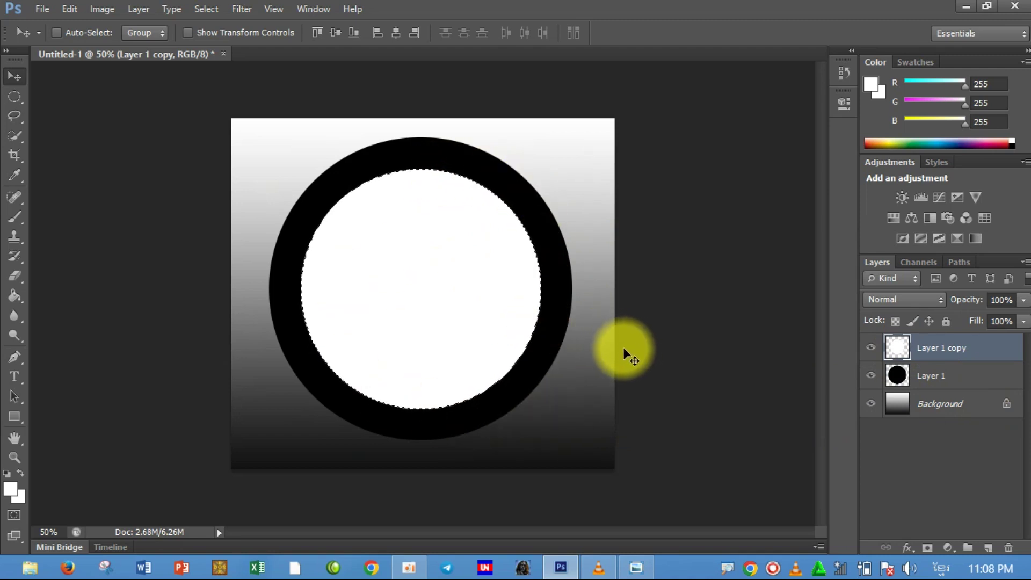
left_click(931, 378)
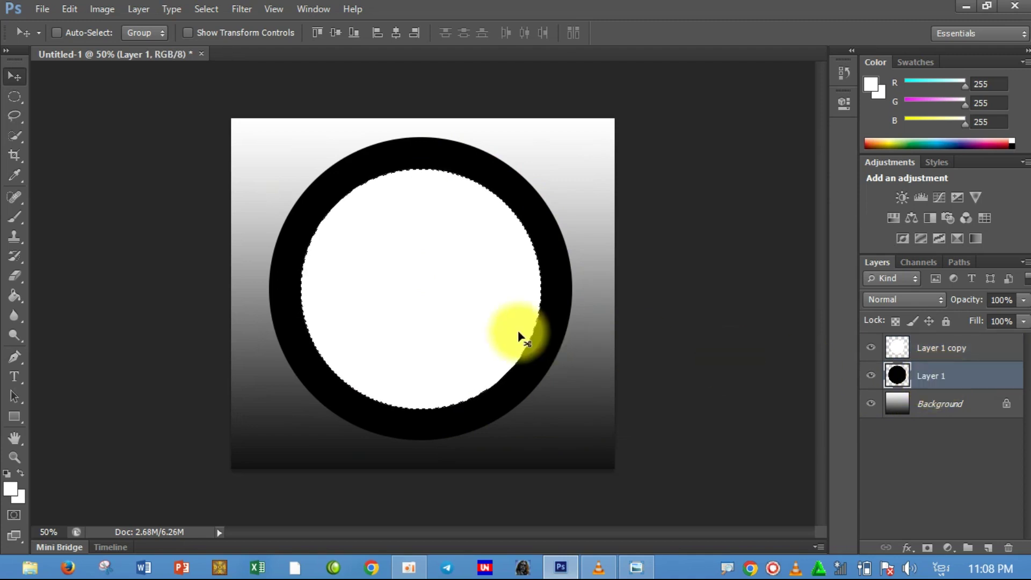
key("Delete")
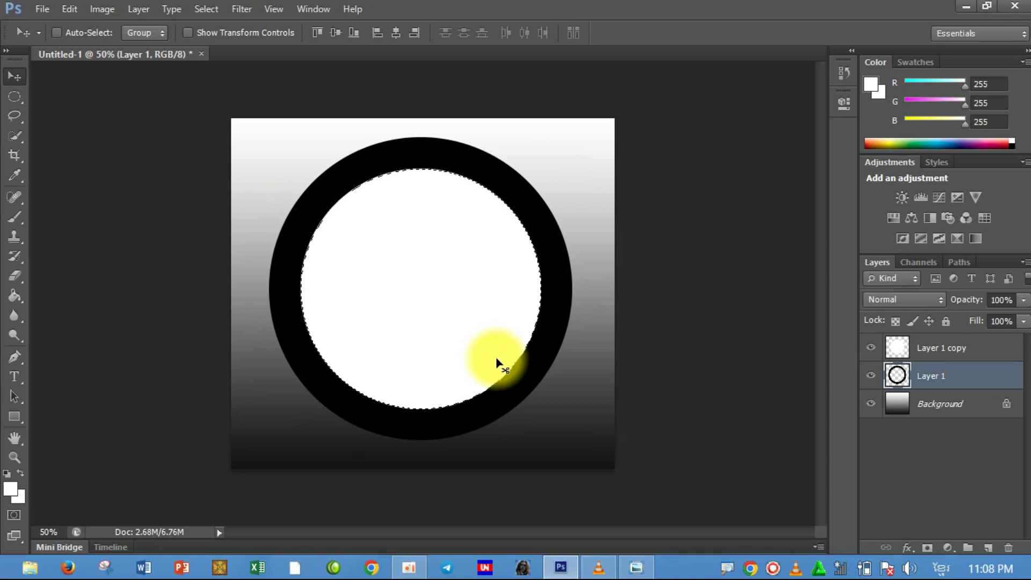
key("ctrl+d")
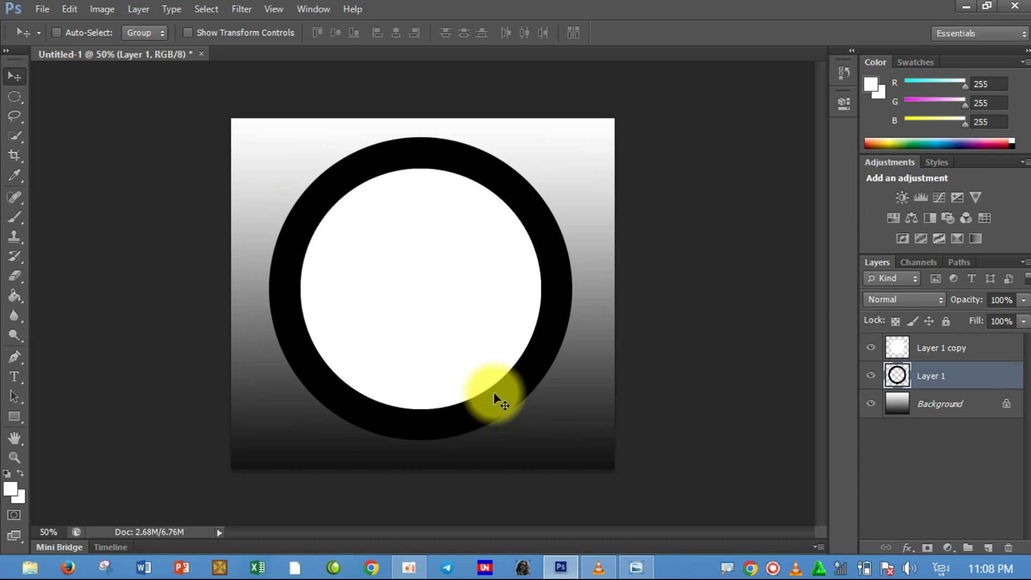
Step: Hide Layer 1 copy and give Layer 1's ring a white (ffffff) Color Overlay
left_click(871, 349)
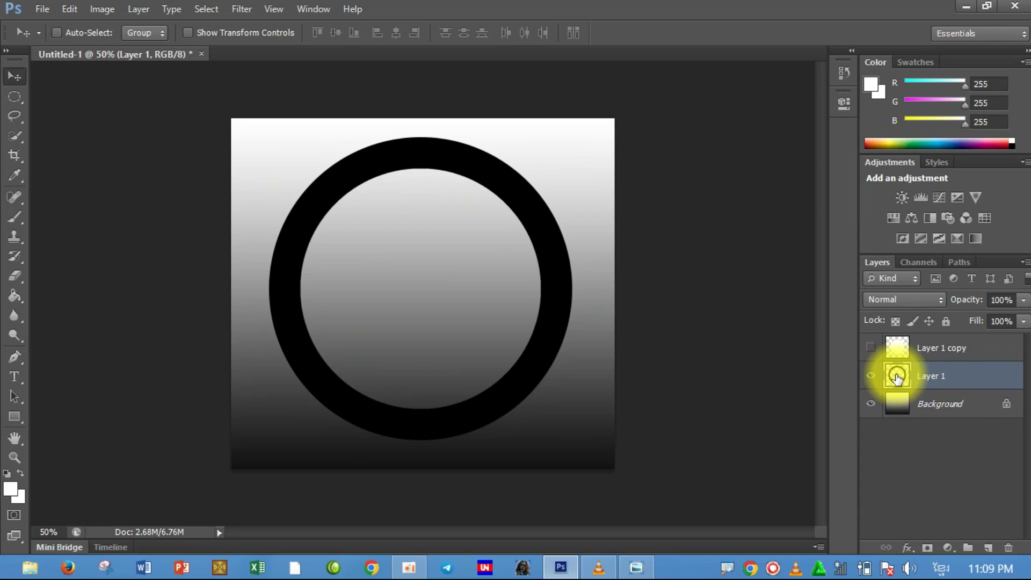
double_click(897, 378)
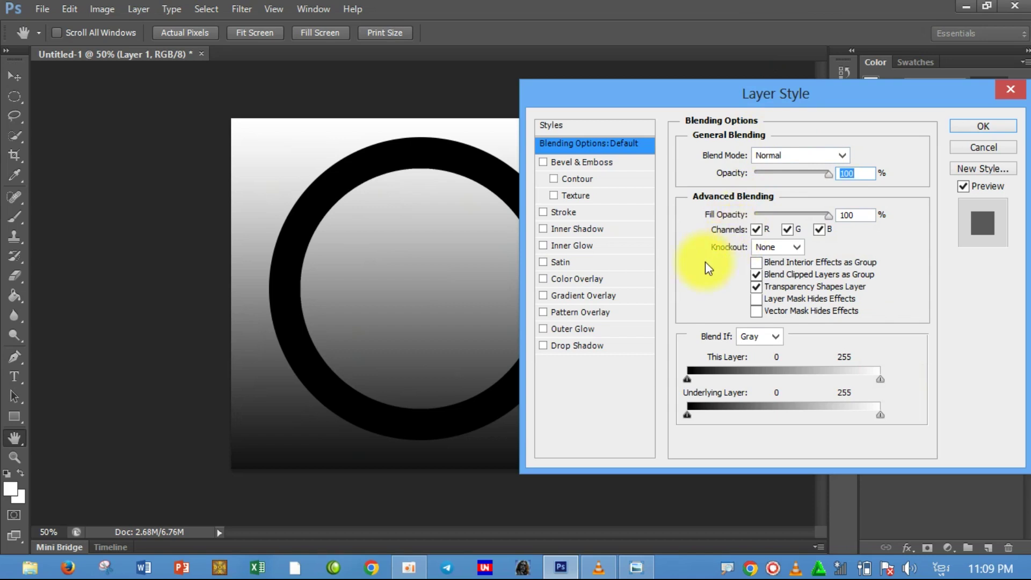
left_click(563, 278)
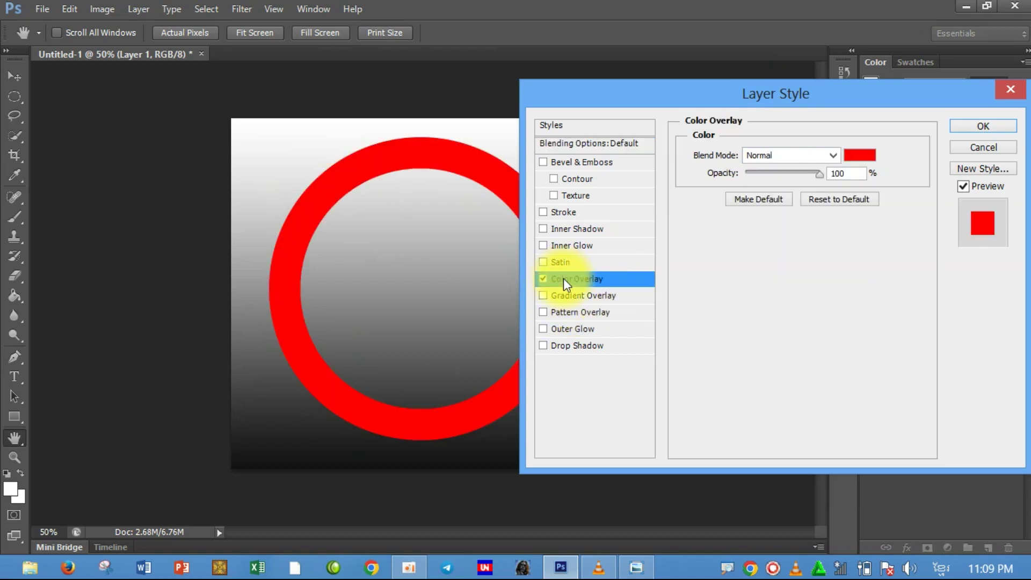
left_click(859, 155)
left_click_drag(437, 168, 306, 111)
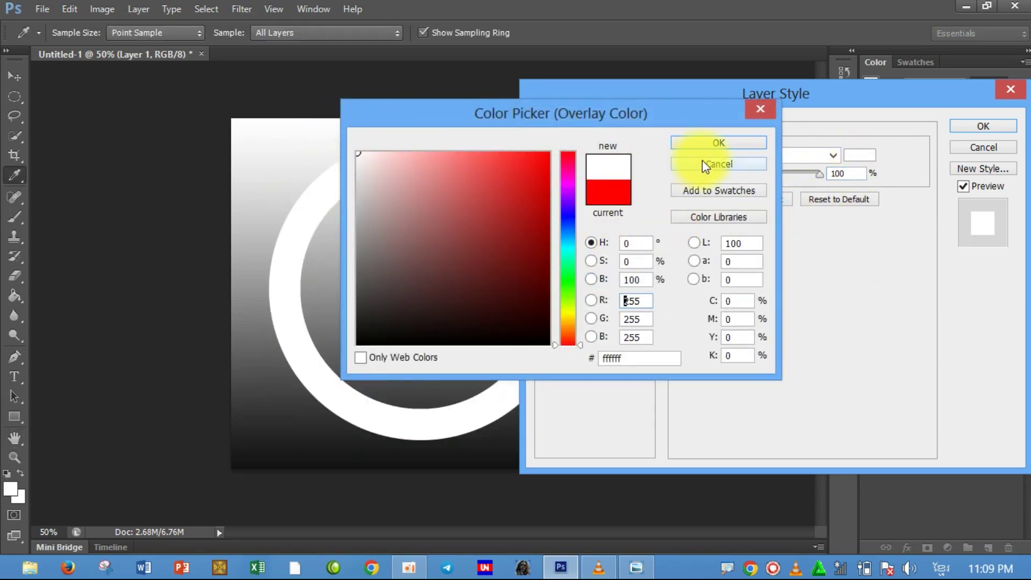
left_click(705, 144)
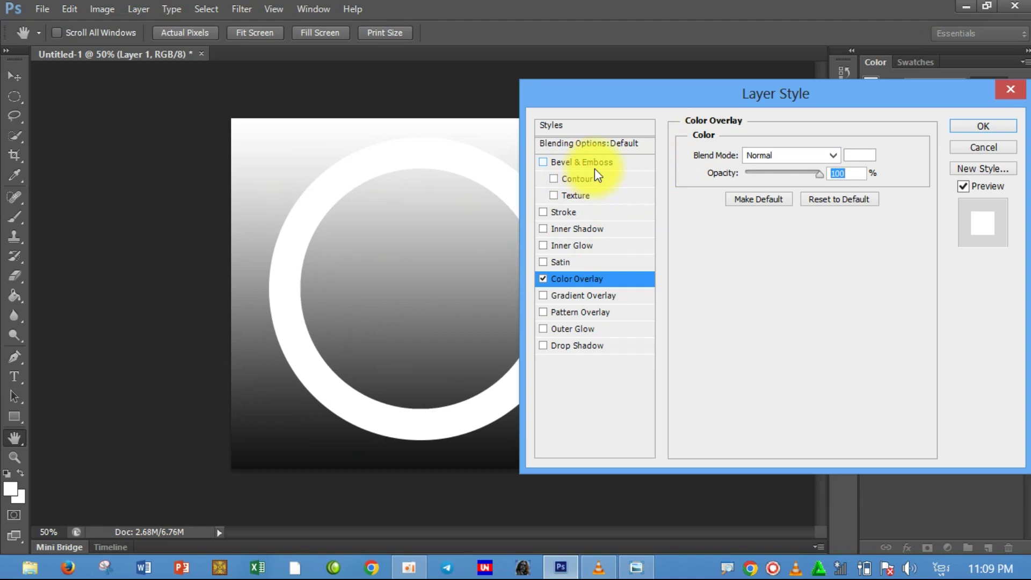
Step: Add Bevel & Emboss to the ring with depth 1000% and size 35
left_click(576, 160)
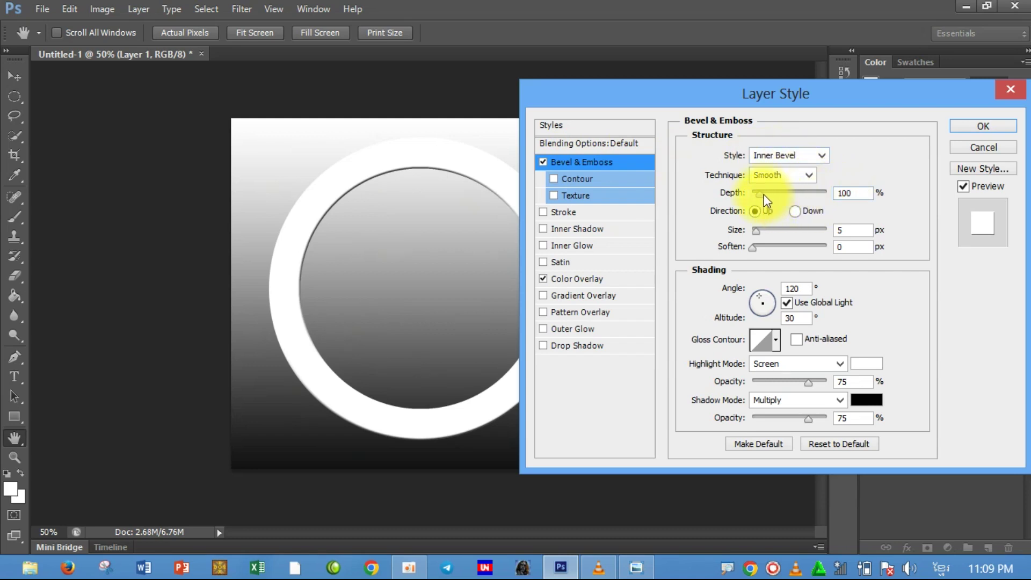
left_click_drag(764, 194, 858, 195)
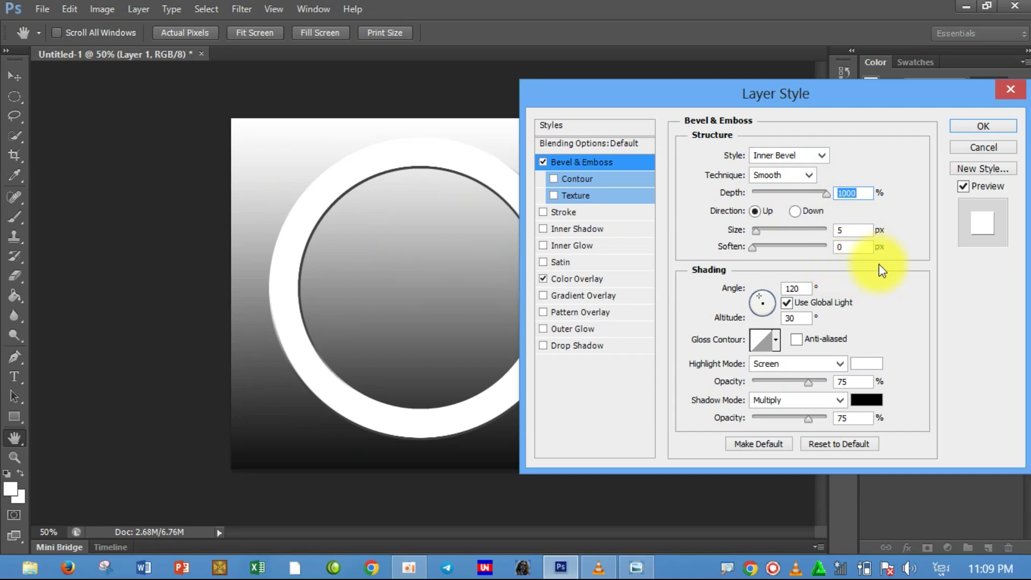
left_click(839, 228)
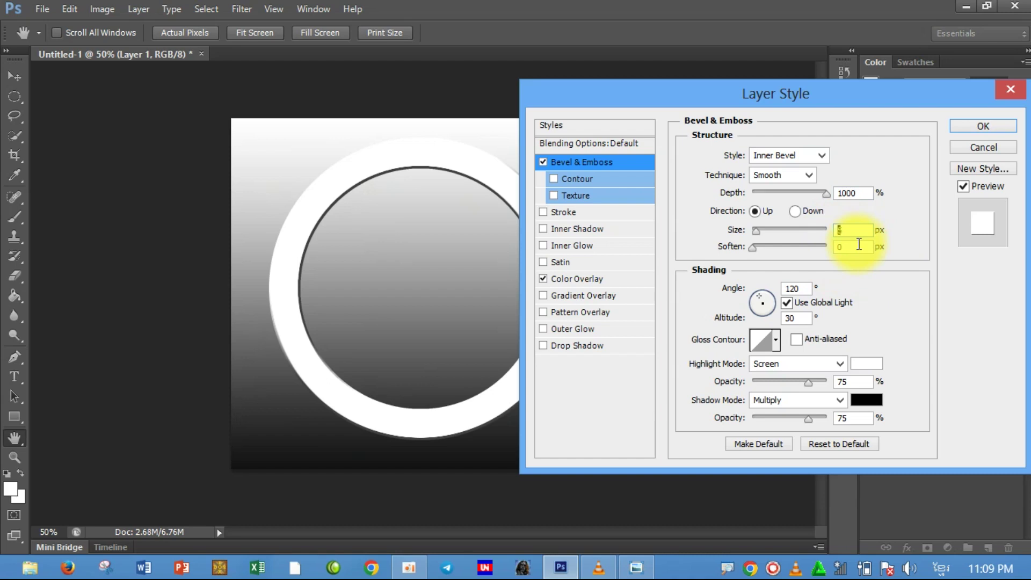
left_click(942, 567)
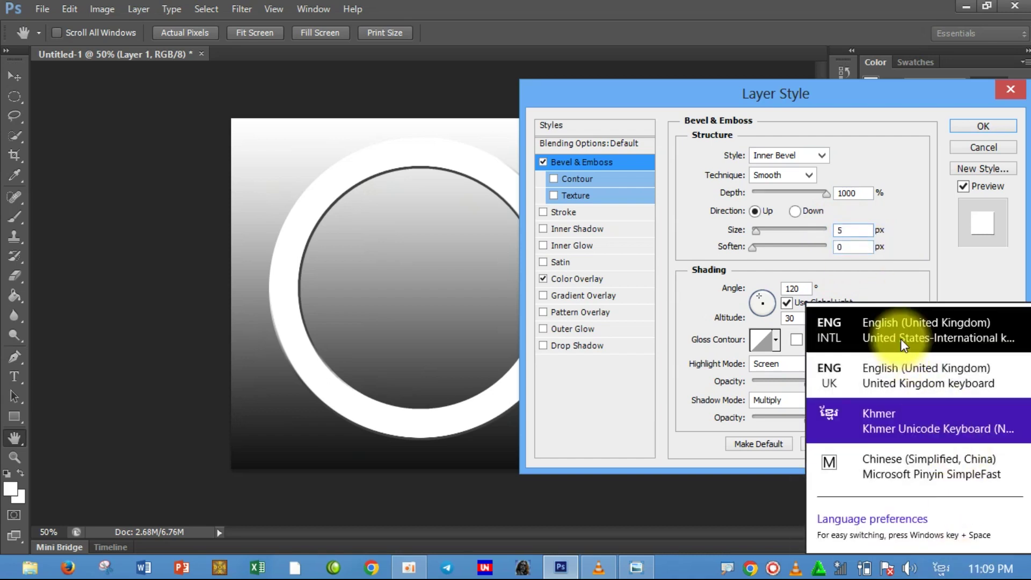
left_click(901, 340)
type("35")
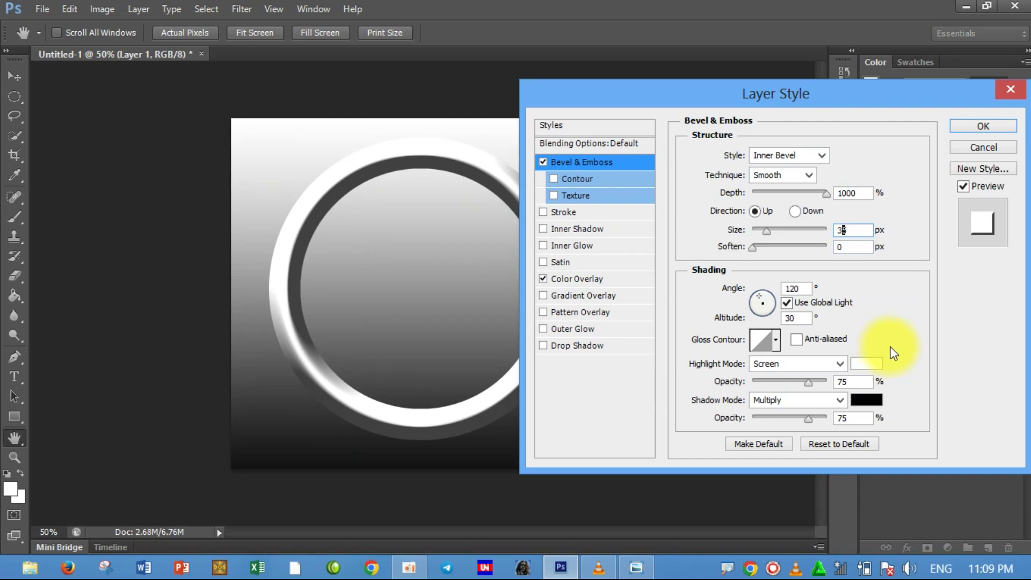
left_click(858, 248)
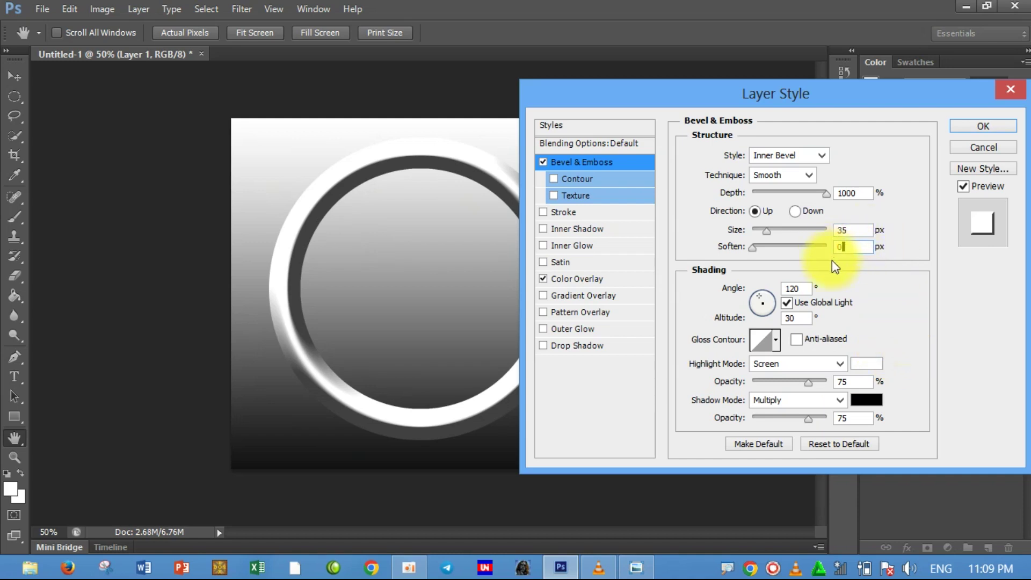
Step: Apply the Ring gloss contour with 100% highlight and 65% shadow opacity, then compare with the reference
left_click(776, 340)
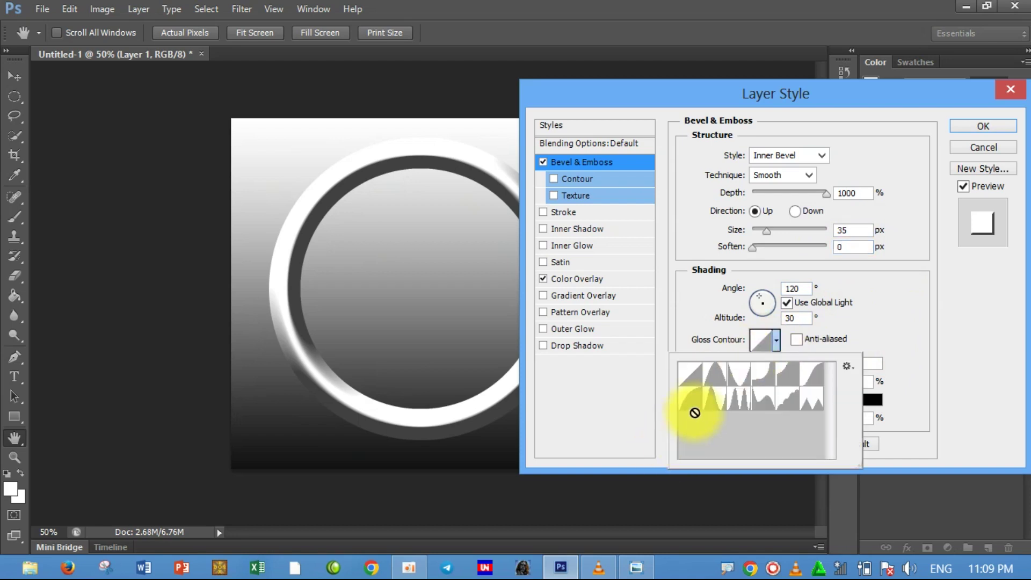
left_click(716, 402)
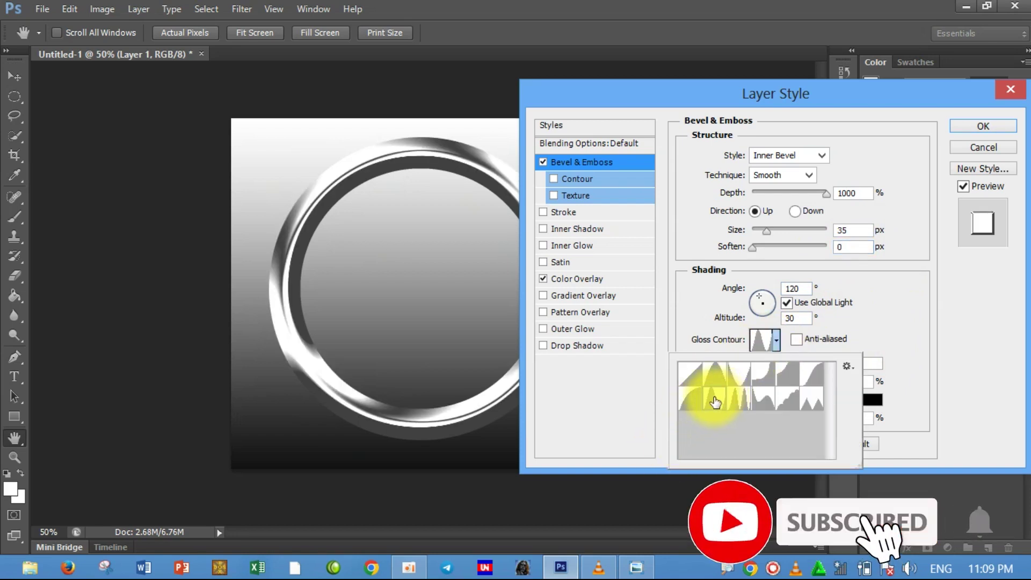
left_click_drag(585, 90, 650, 102)
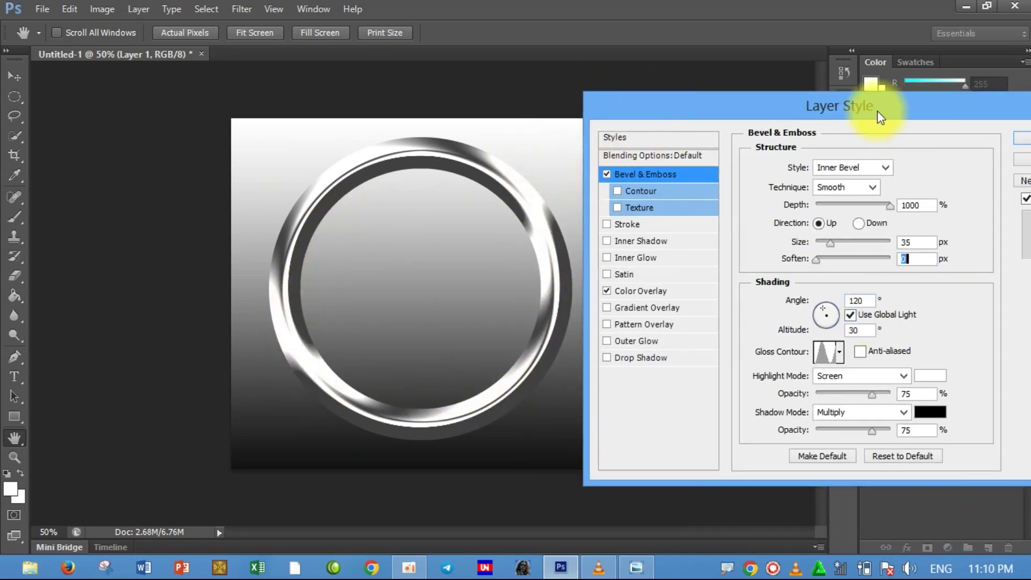
left_click_drag(880, 112, 768, 86)
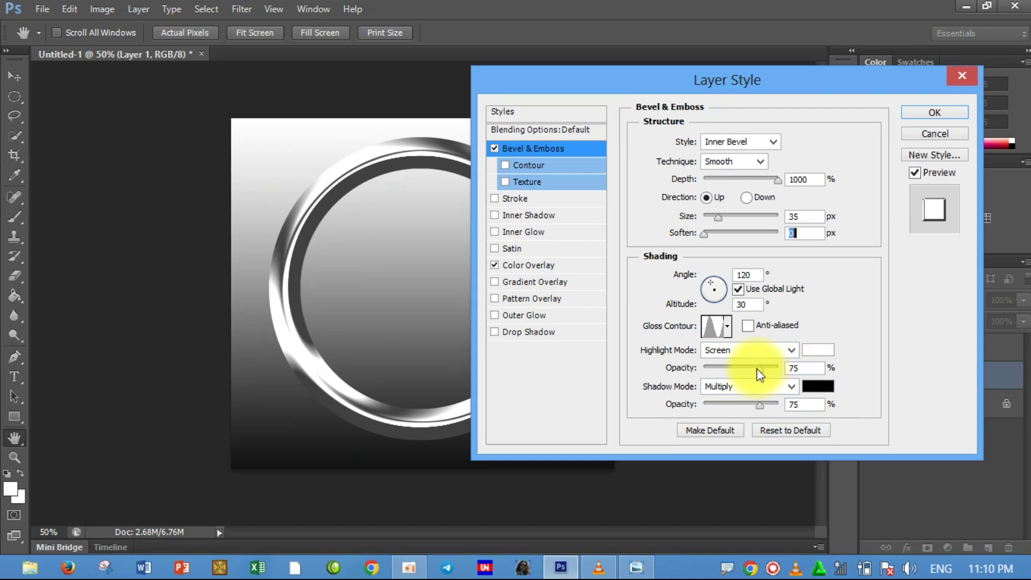
left_click_drag(756, 368, 824, 369)
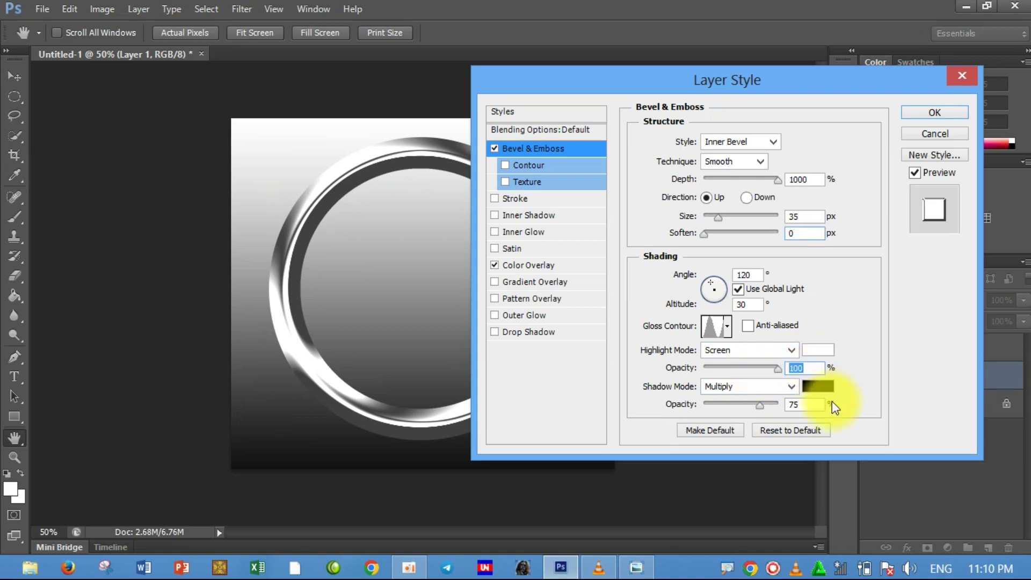
left_click(763, 404)
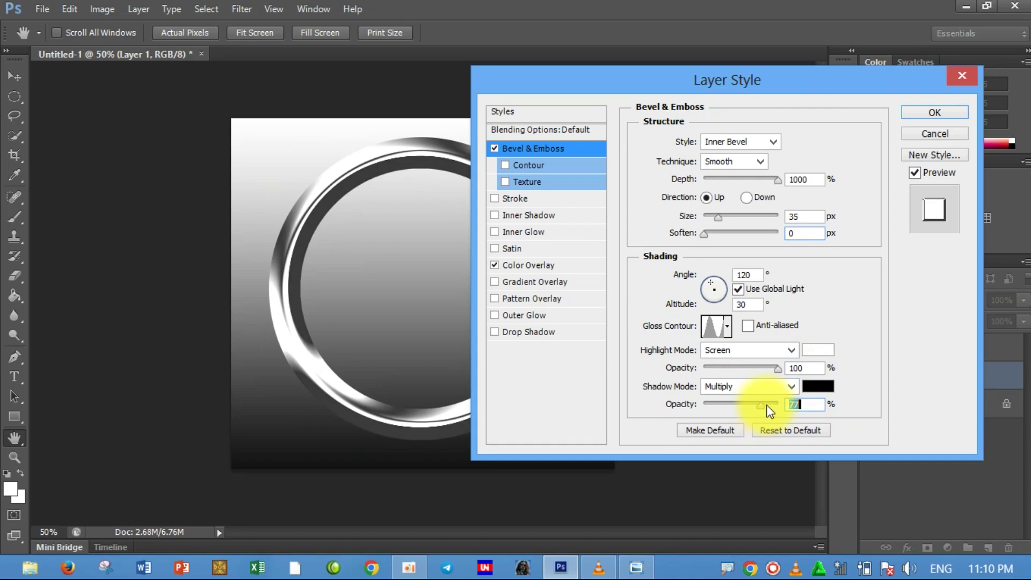
left_click_drag(762, 404, 759, 404)
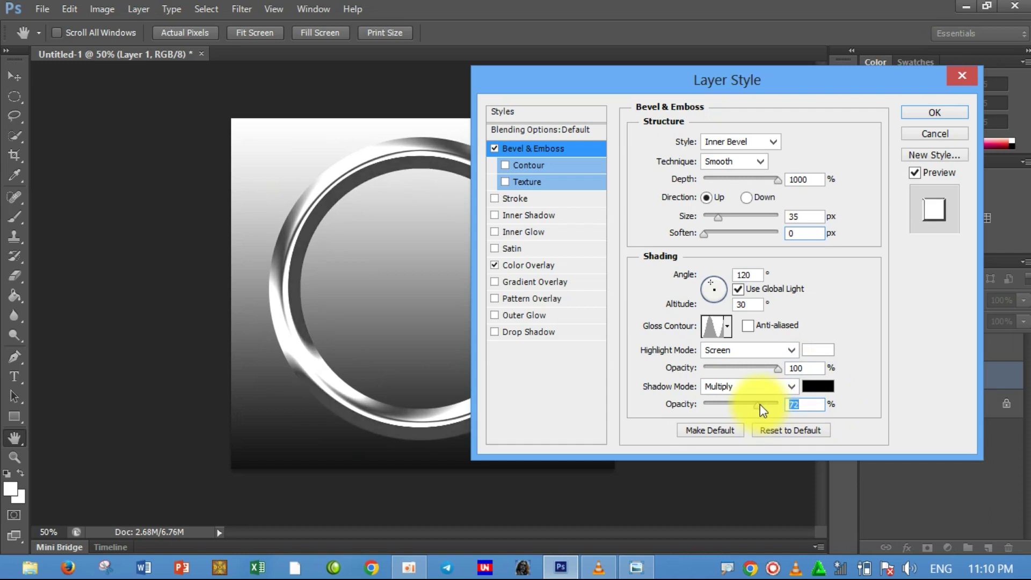
type("65")
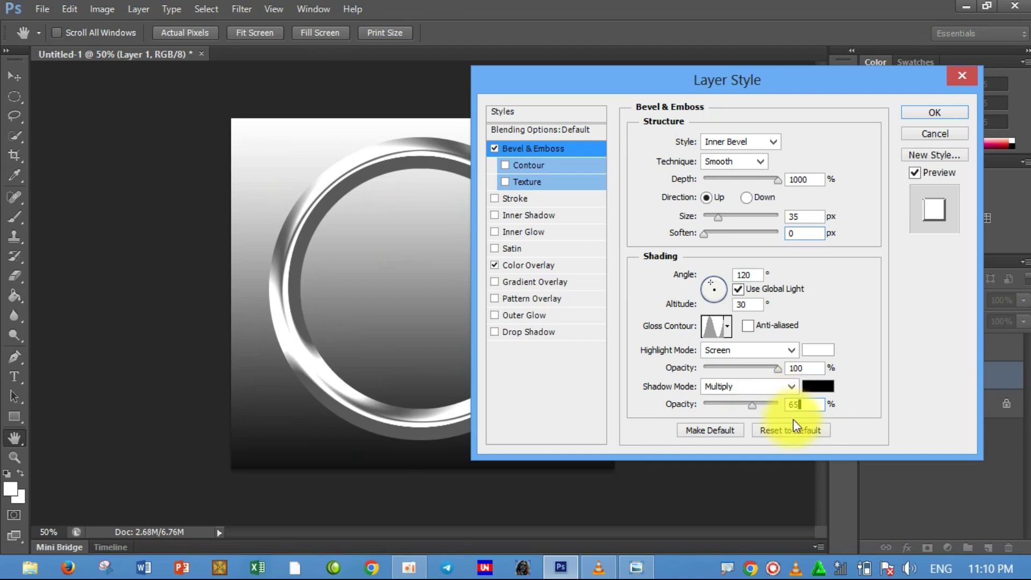
mouse_move(713, 85)
left_mouse_down()
mouse_move(811, 103)
mouse_move(786, 104)
mouse_move(798, 108)
left_mouse_up()
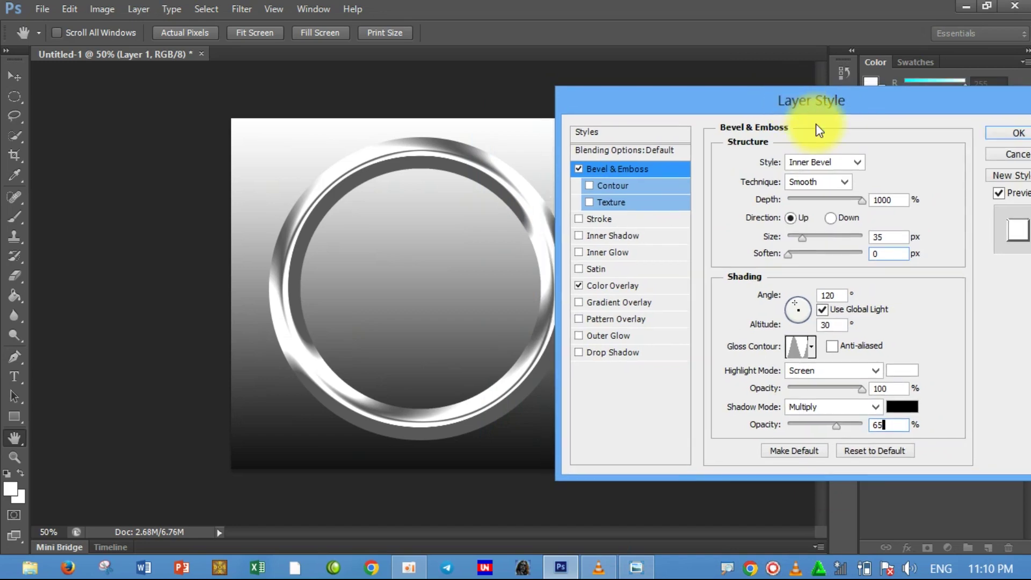
left_click(636, 567)
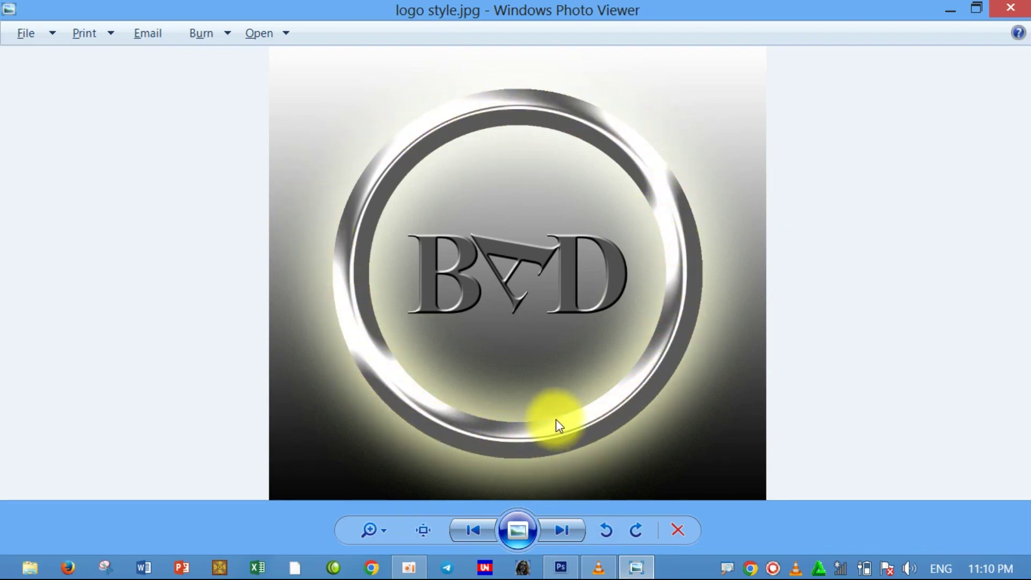
left_click(952, 12)
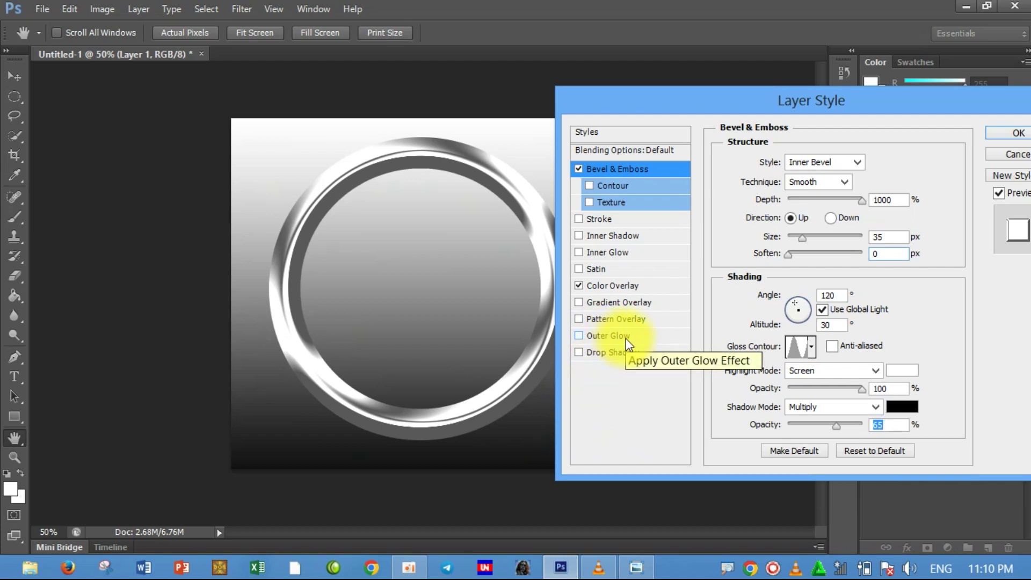
Step: Enable Outer Glow with 90% opacity, 3% noise and 140 px size, and apply the style
left_click(584, 337)
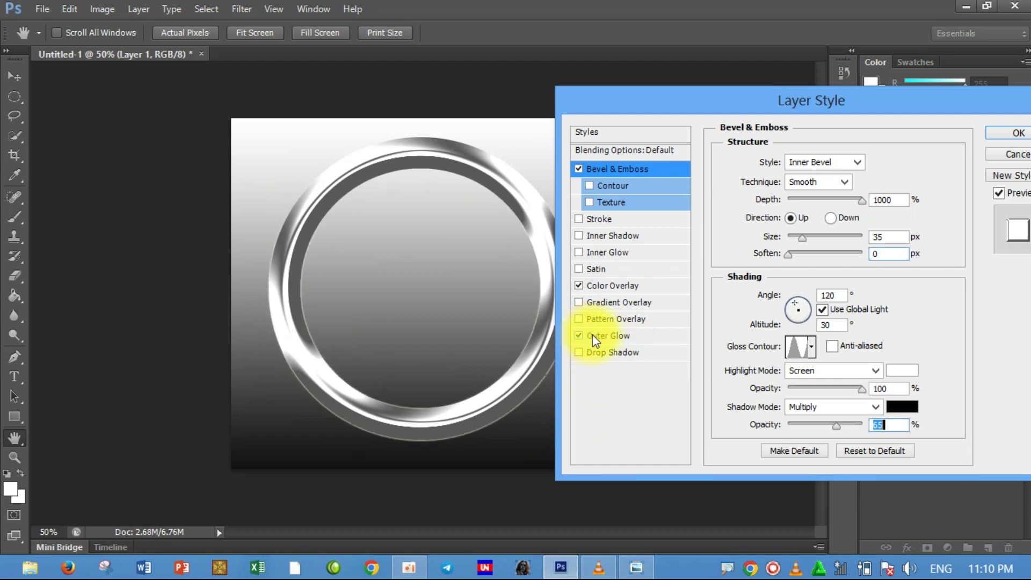
left_click(597, 335)
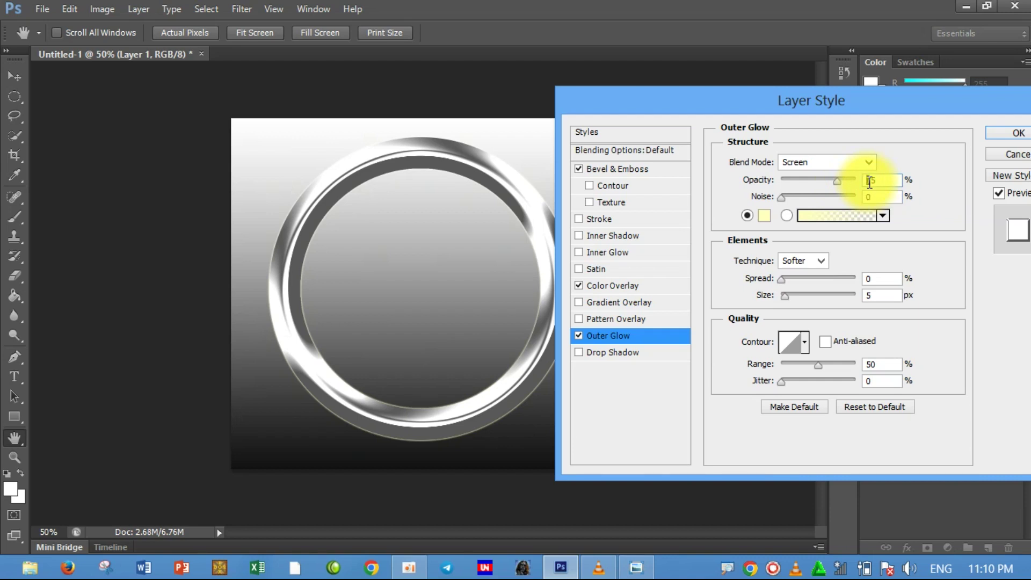
left_click_drag(870, 183, 876, 181)
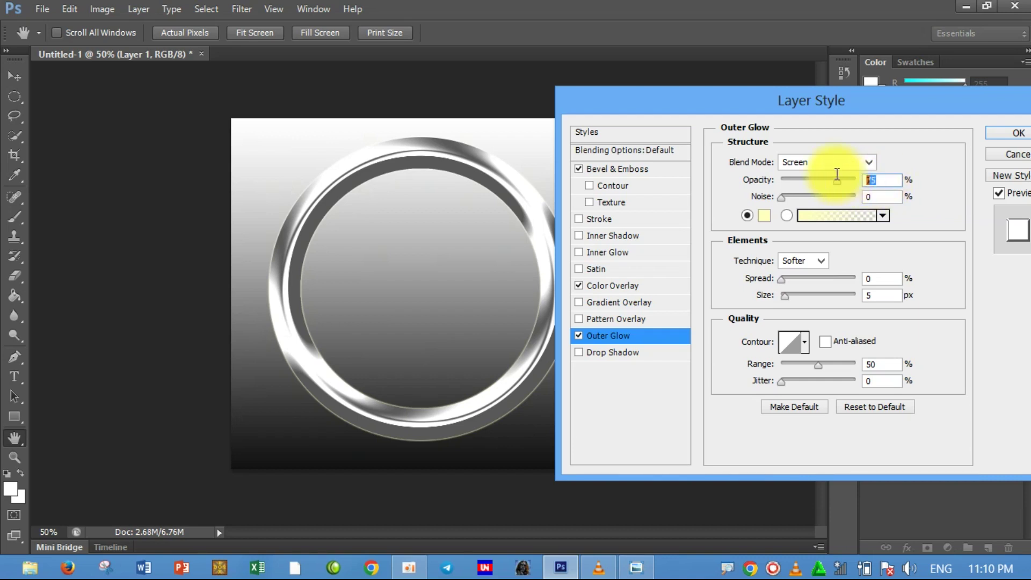
type("90")
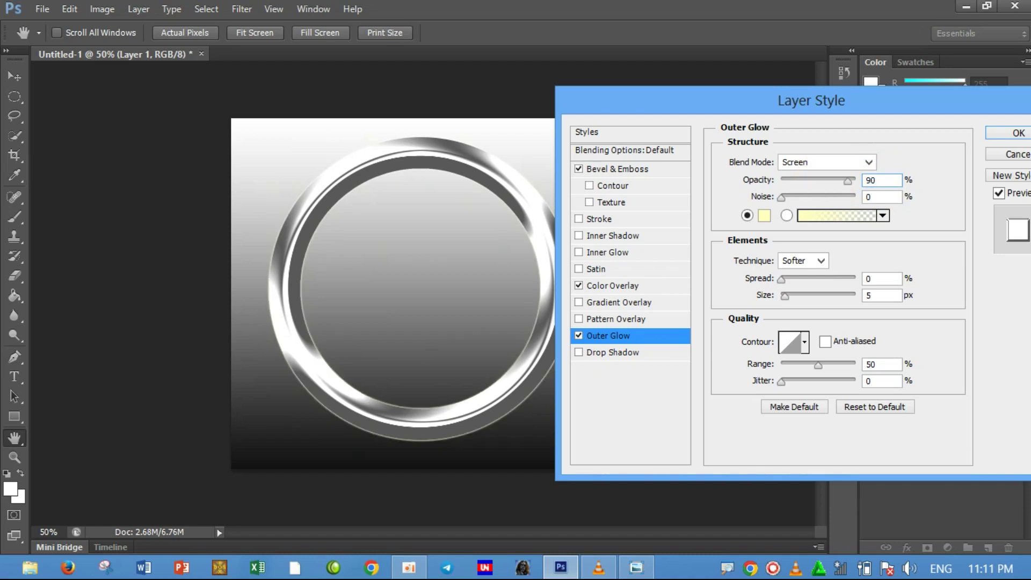
left_click(885, 194)
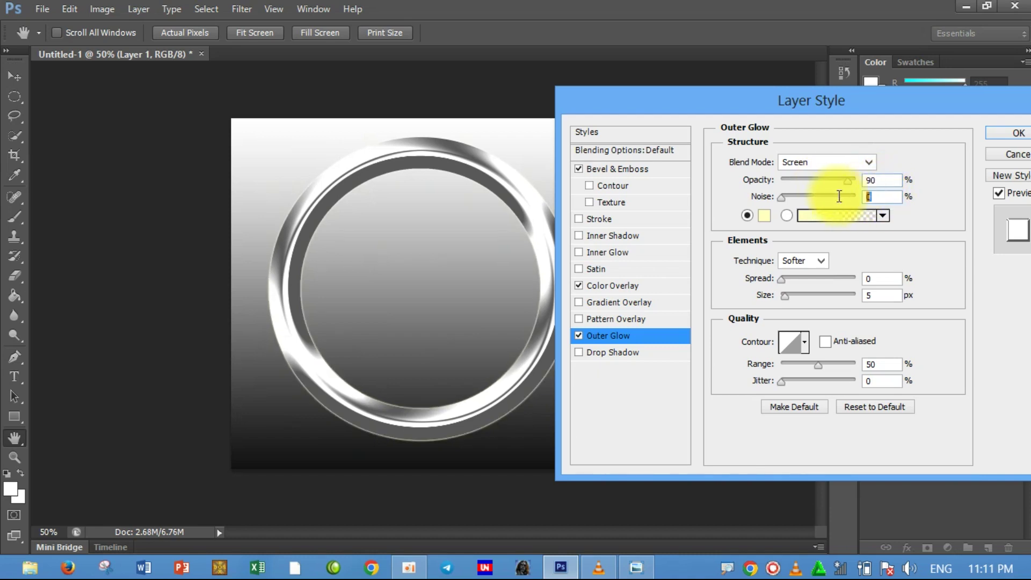
type("3")
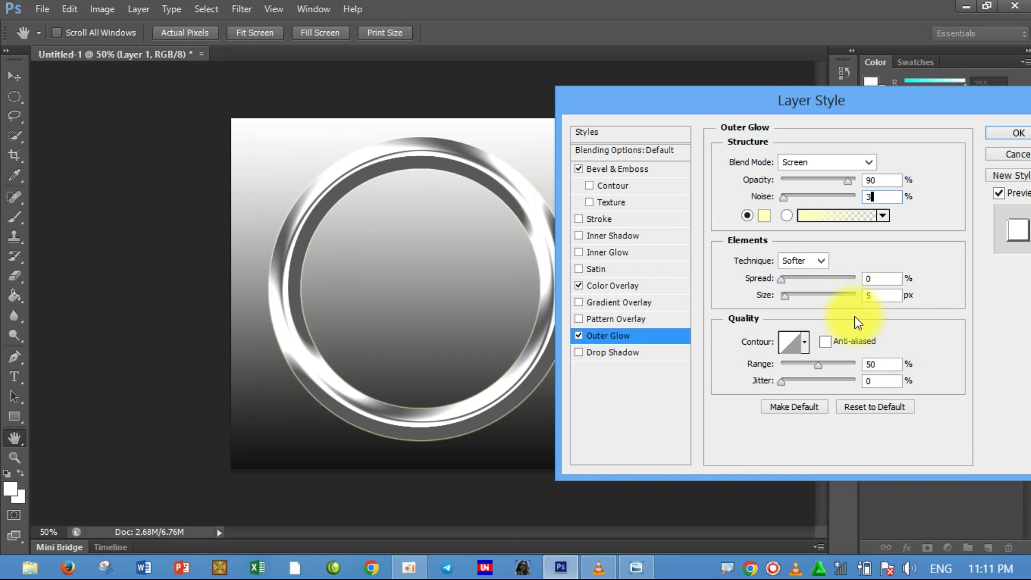
left_click(883, 295)
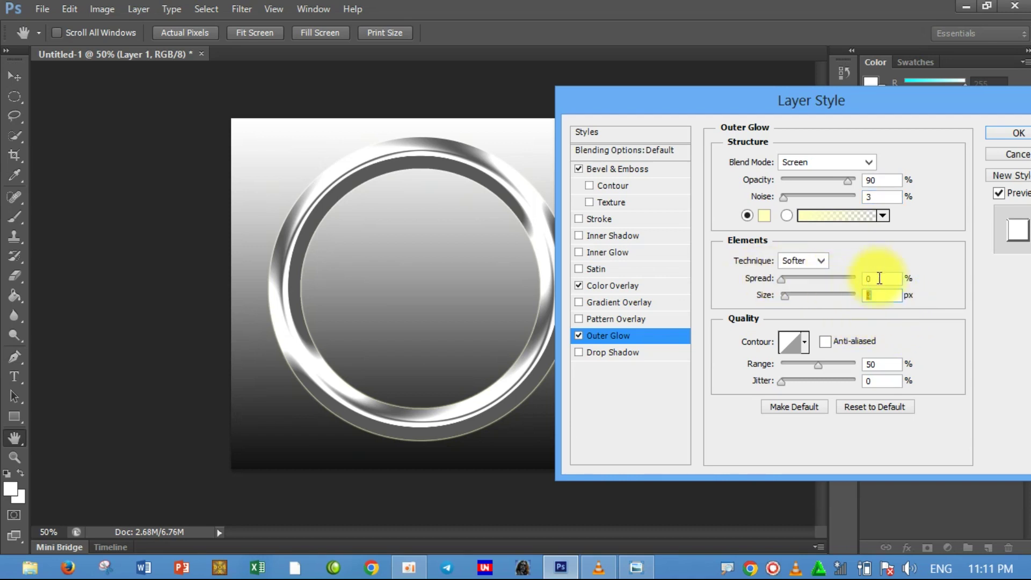
type("14")
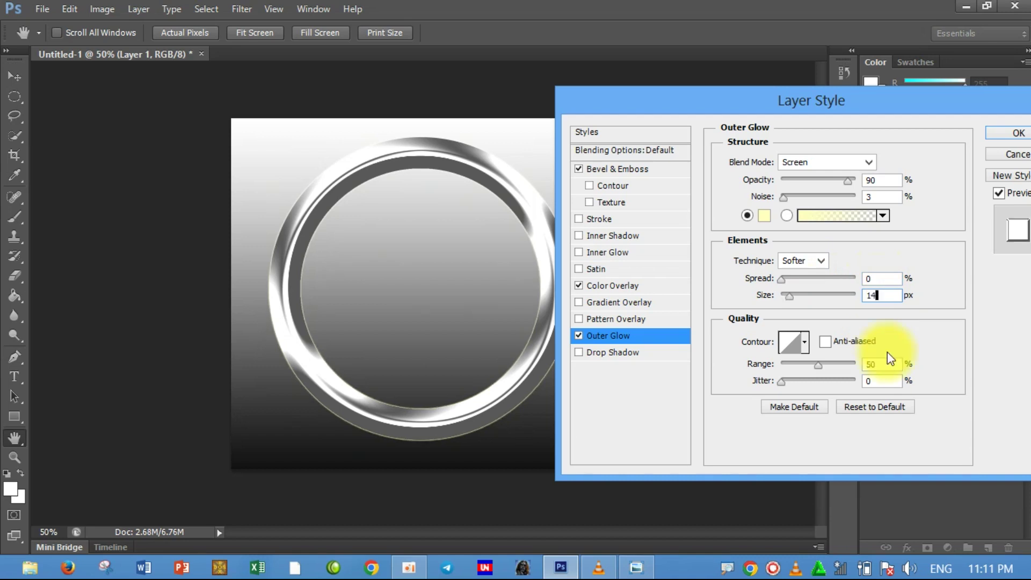
type("0")
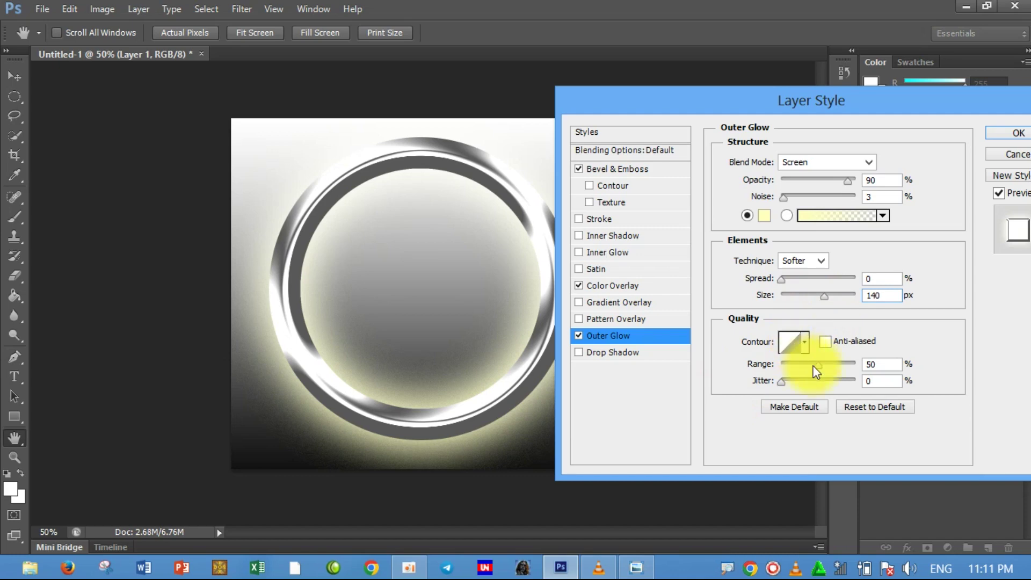
mouse_move(911, 107)
left_mouse_down()
mouse_move(665, 104)
mouse_move(733, 114)
left_mouse_up()
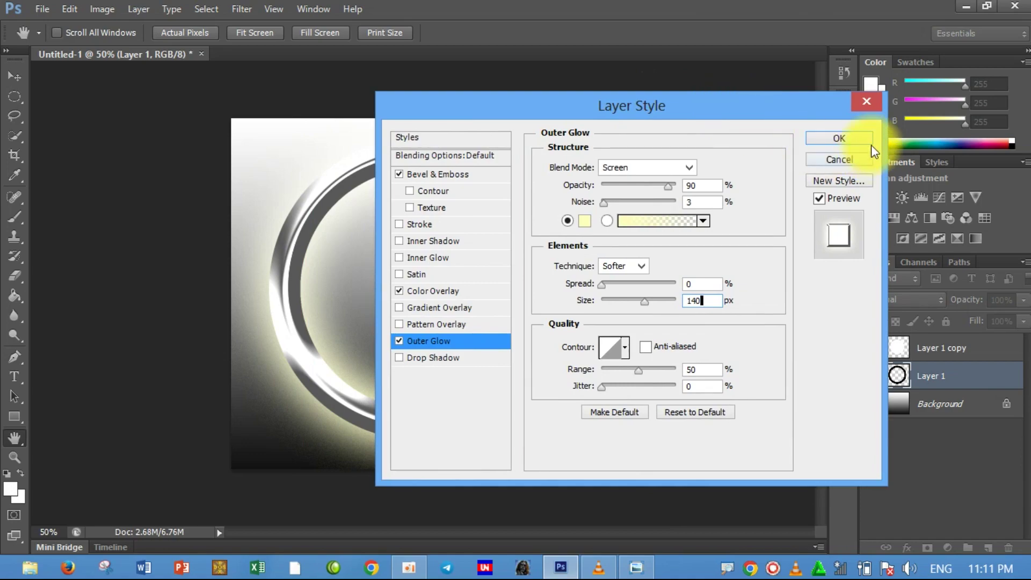
key("Return")
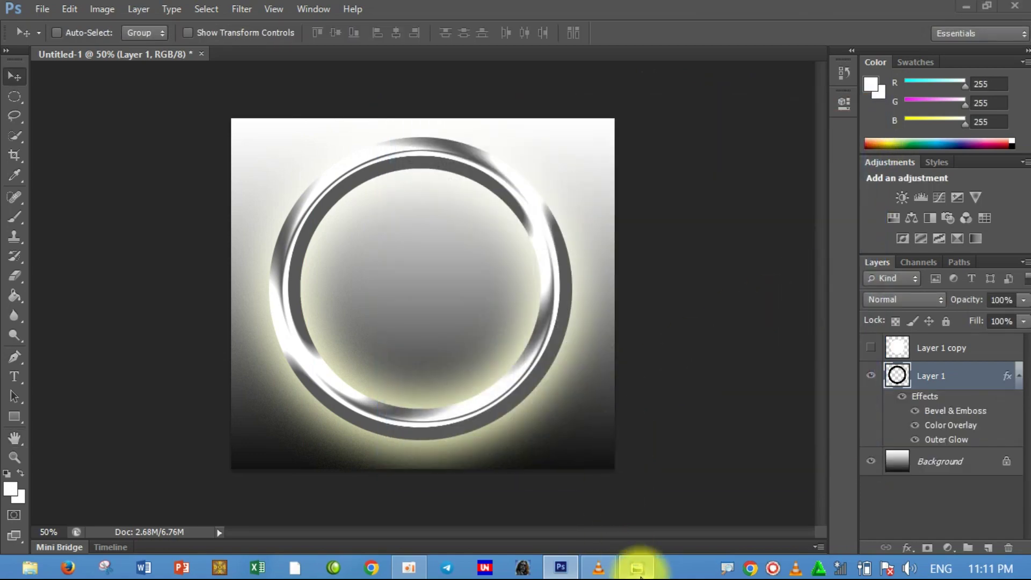
left_click(636, 567)
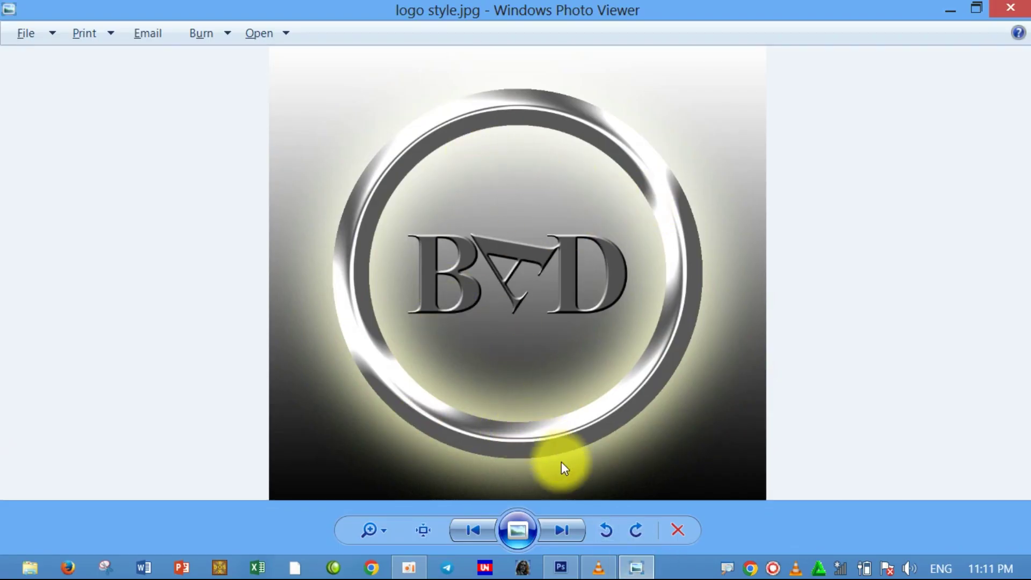
left_click(639, 566)
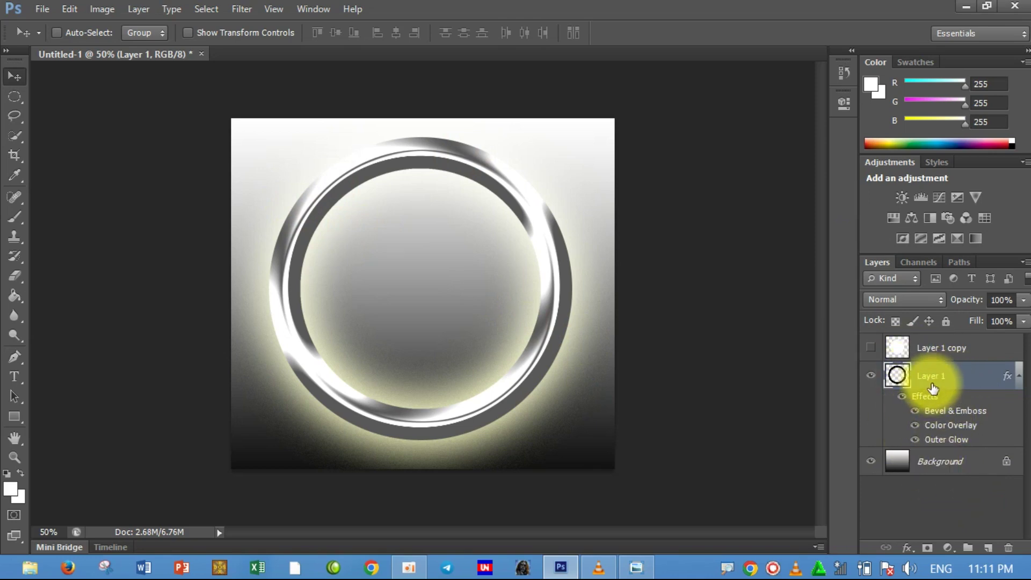
Step: Centre the glowing ring vertically on the background, then merge Layer 1 down into the Background
left_click(921, 464, "shift")
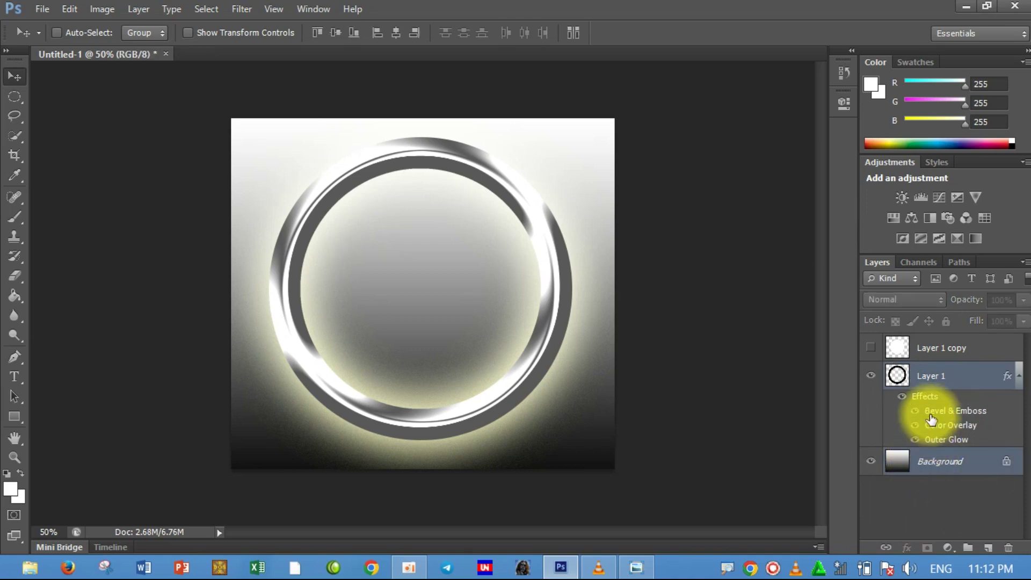
key("ctrl+e")
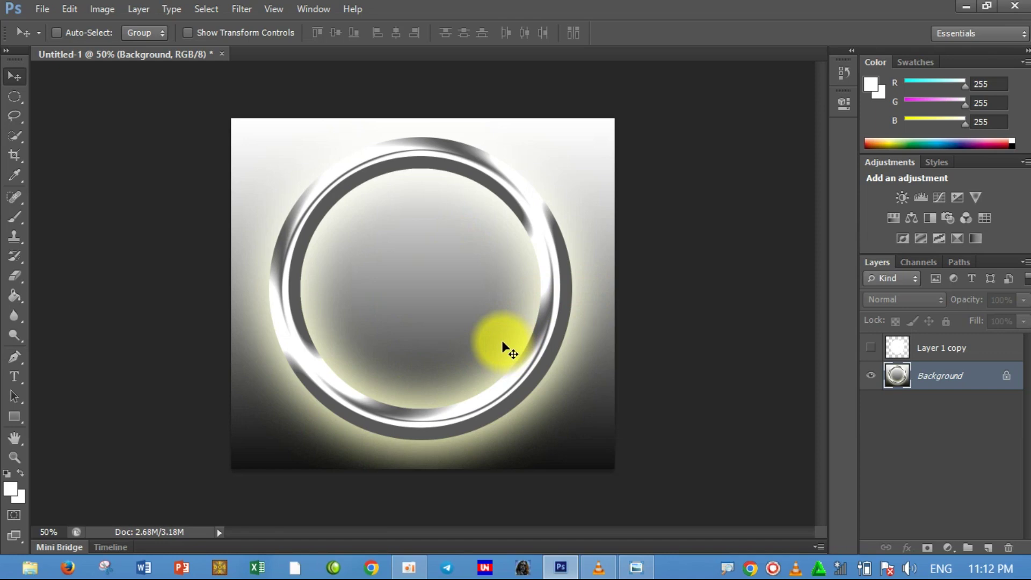
key("ctrl+z")
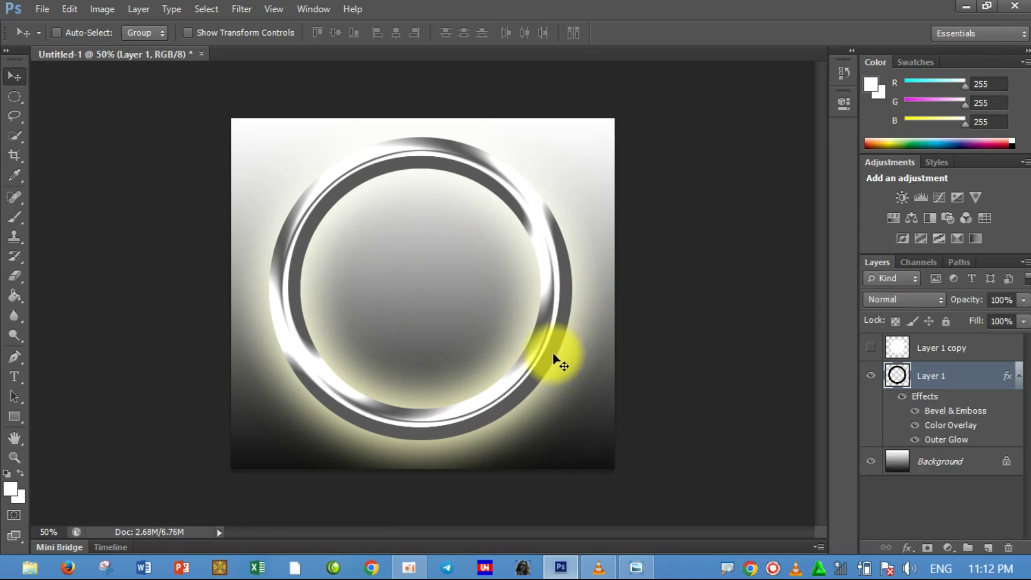
left_click(948, 468, "ctrl")
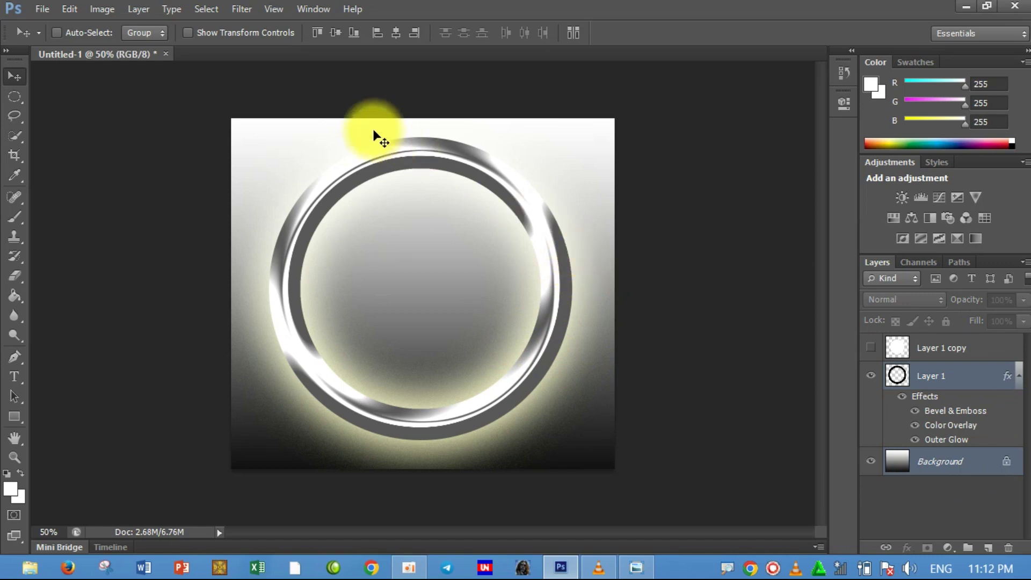
left_click(335, 31)
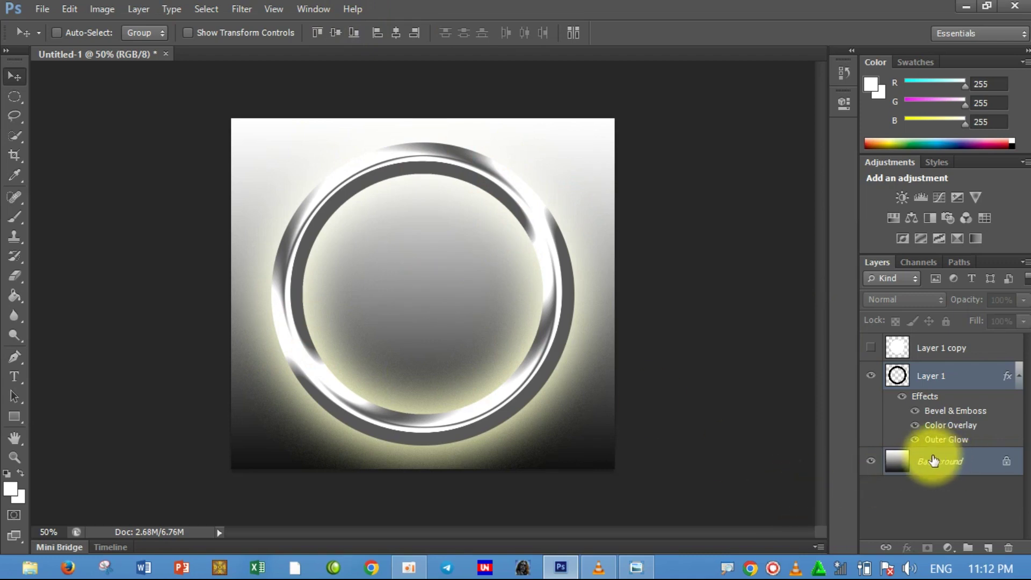
left_click(926, 377)
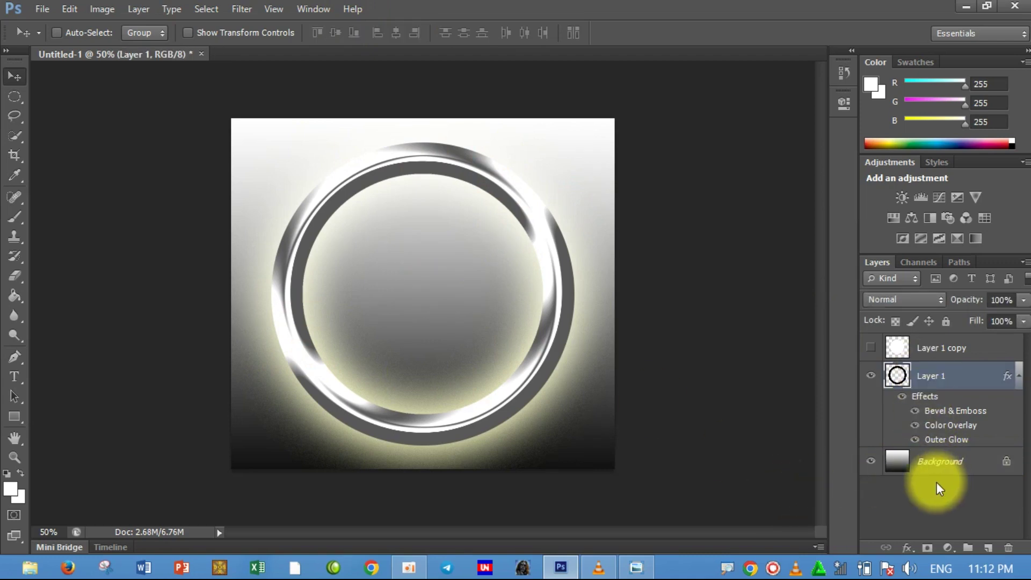
left_click(930, 467, "ctrl")
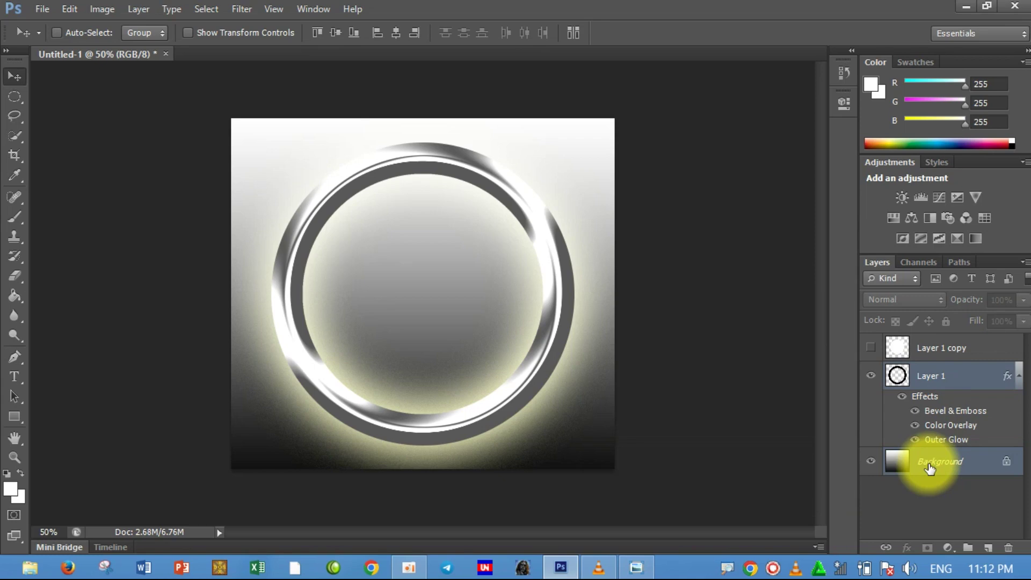
key("ctrl+e")
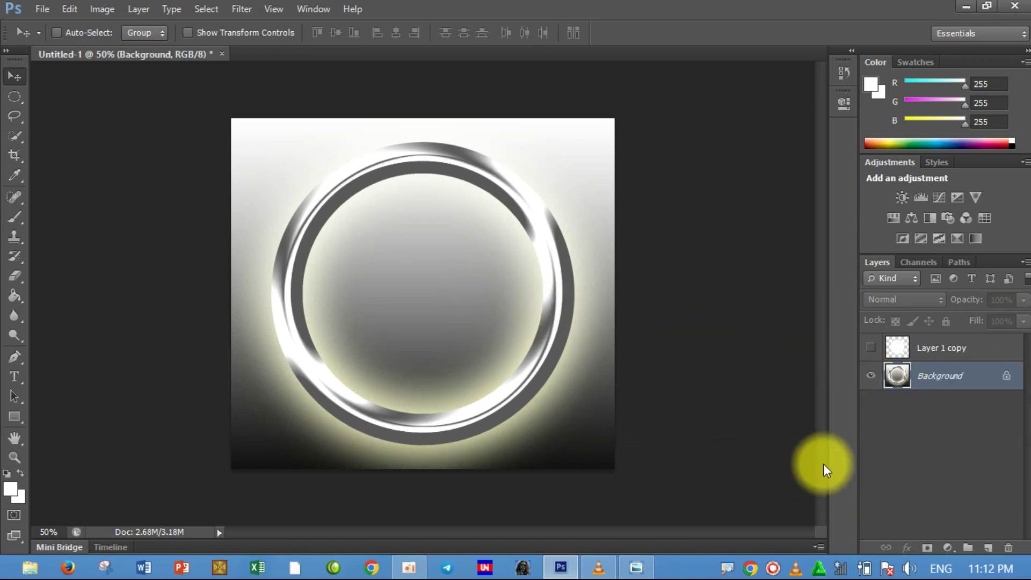
Step: Type 'BAD' as a white bold serif text layer inside the ring and drag it toward the centre
left_click(19, 378)
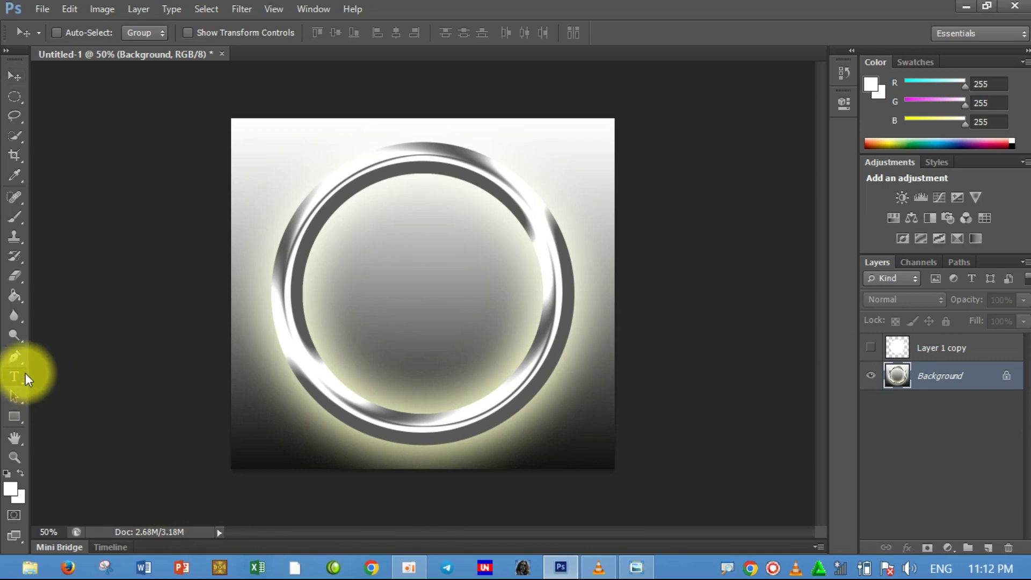
left_click(315, 275)
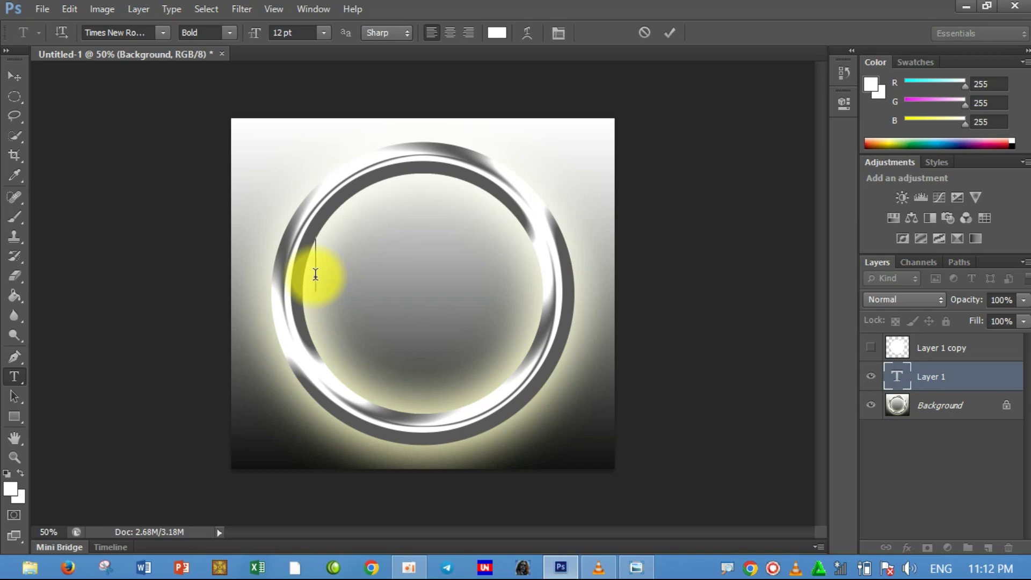
type("ba")
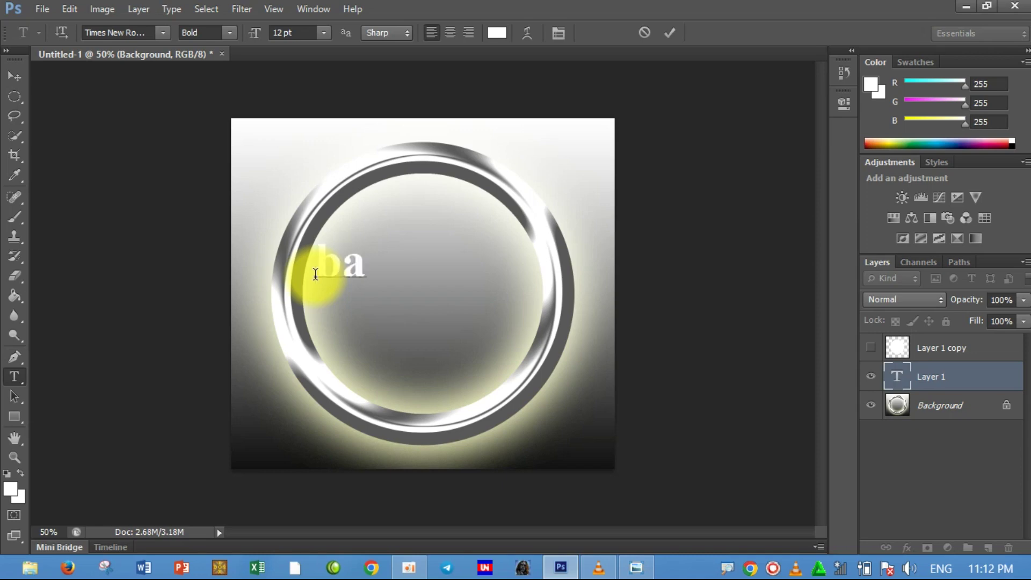
key("BackSpace")
key("BackSpace")
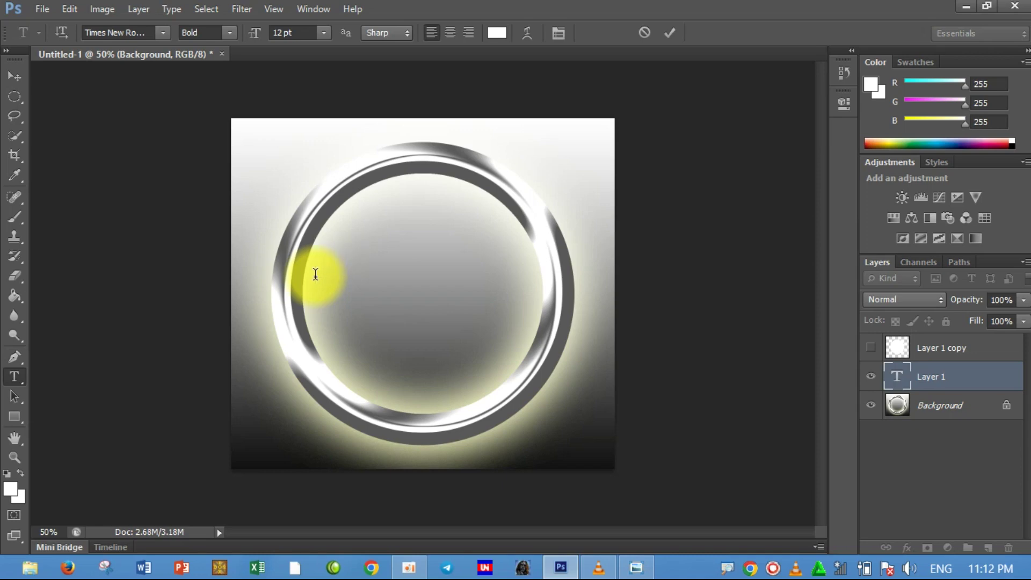
type("BA")
type("D")
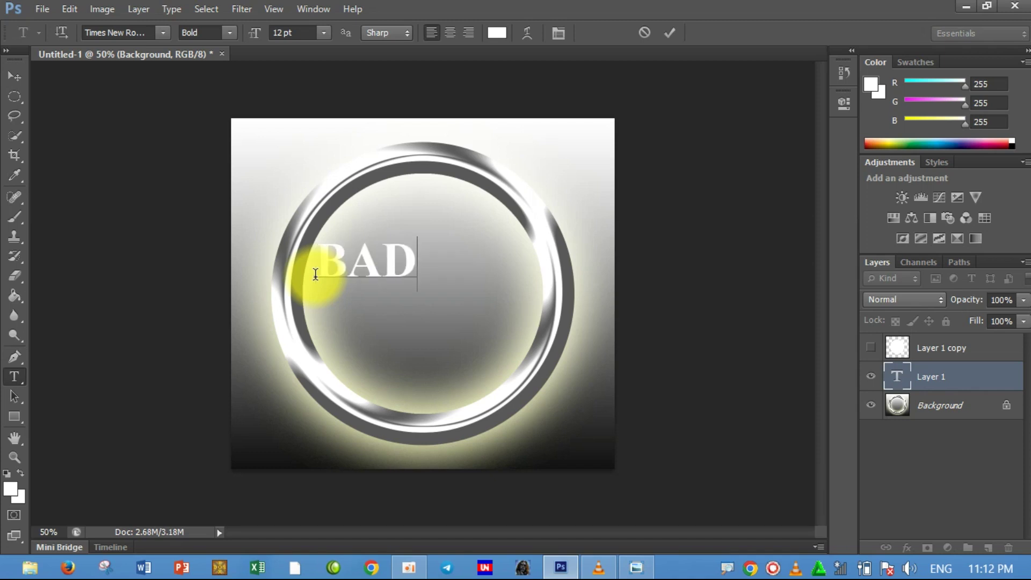
left_click(14, 76)
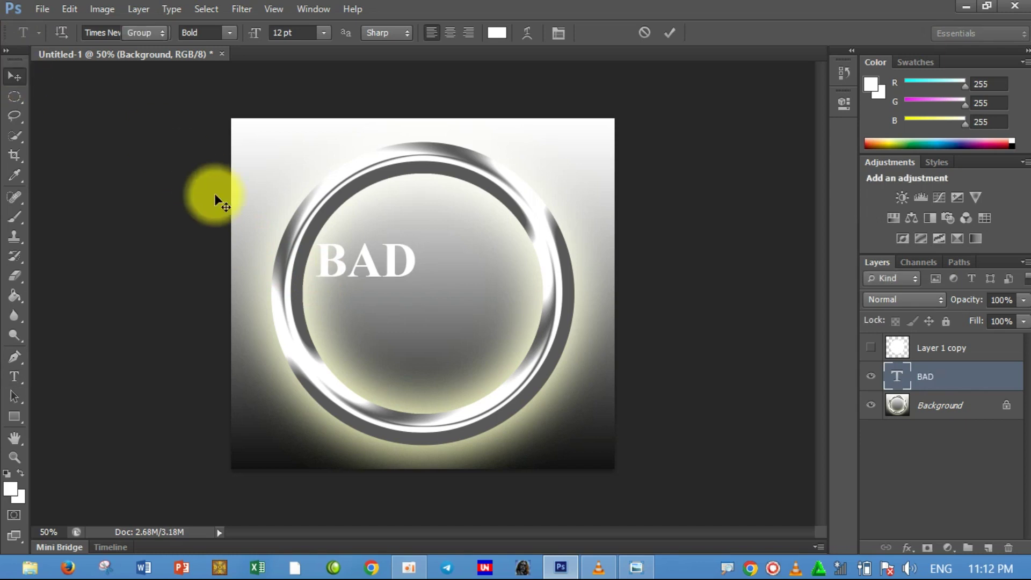
mouse_move(340, 276)
left_mouse_down()
mouse_move(379, 295)
mouse_move(429, 300)
left_mouse_up()
Step: Centre the BAD text vertically and horizontally on the canvas
left_click(956, 405, "shift")
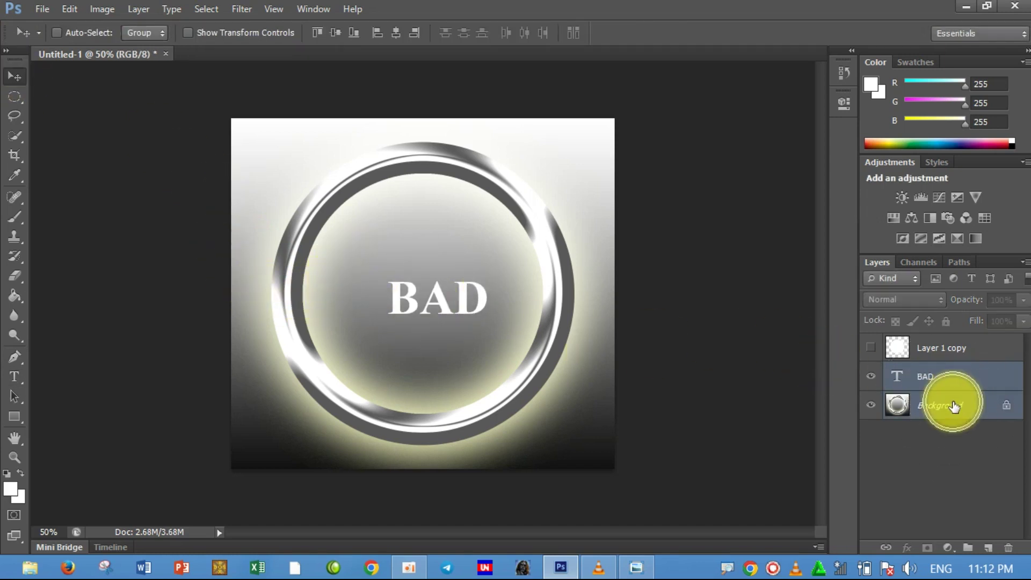
left_click(333, 32)
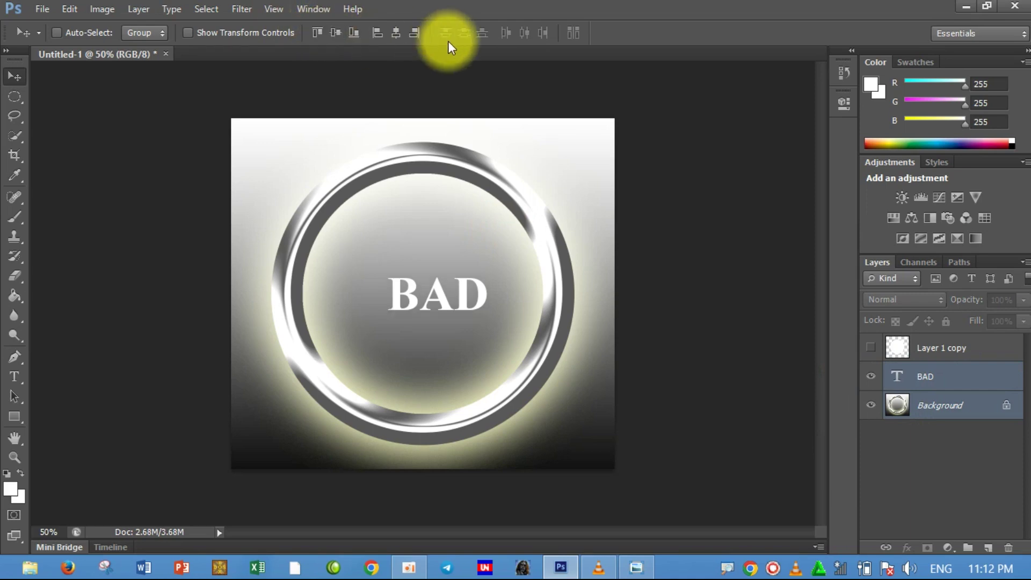
left_click(397, 32)
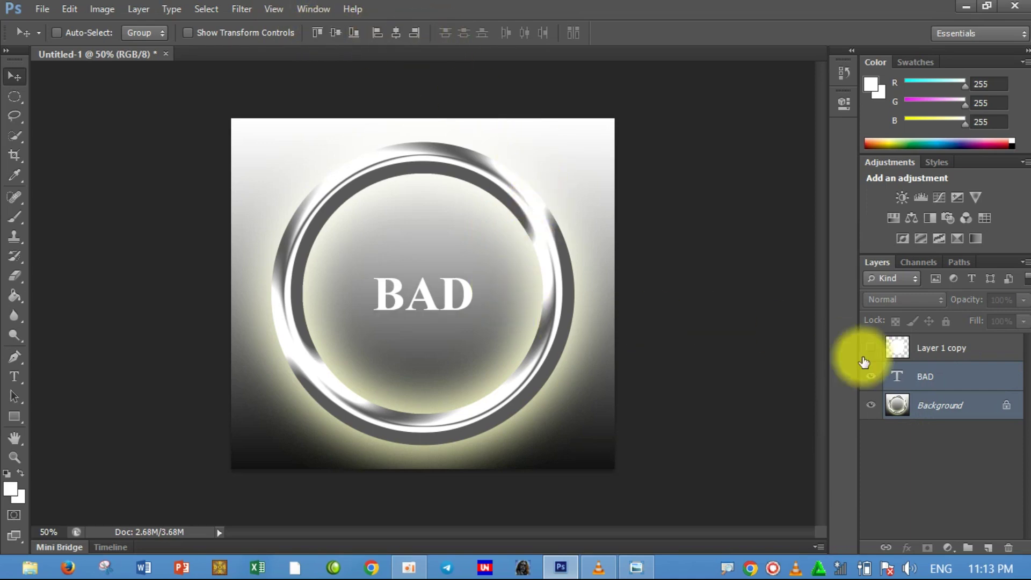
Step: Scale the BAD text up to about 210% so it fills the ring's centre
left_click(929, 379)
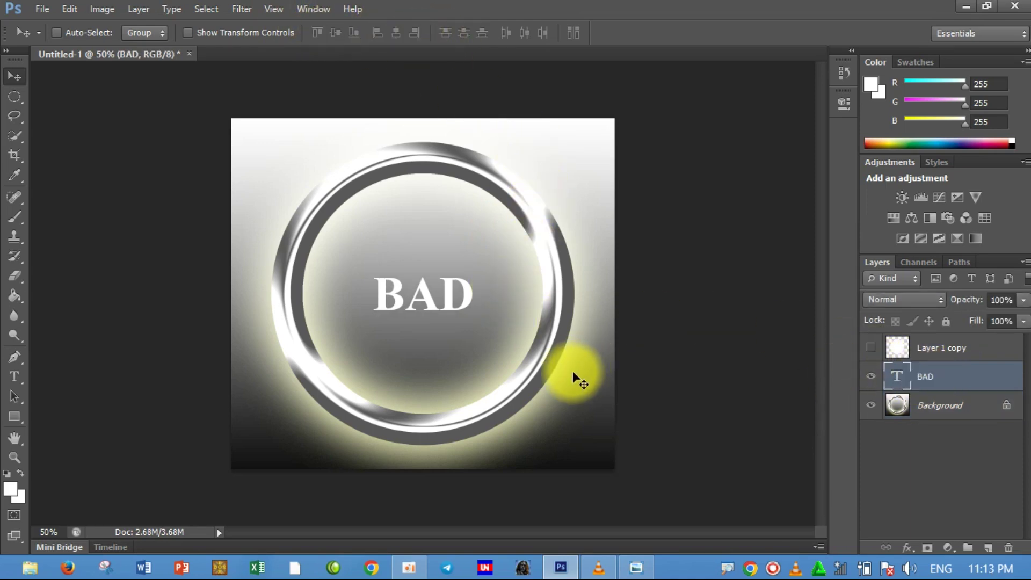
key("ctrl+t")
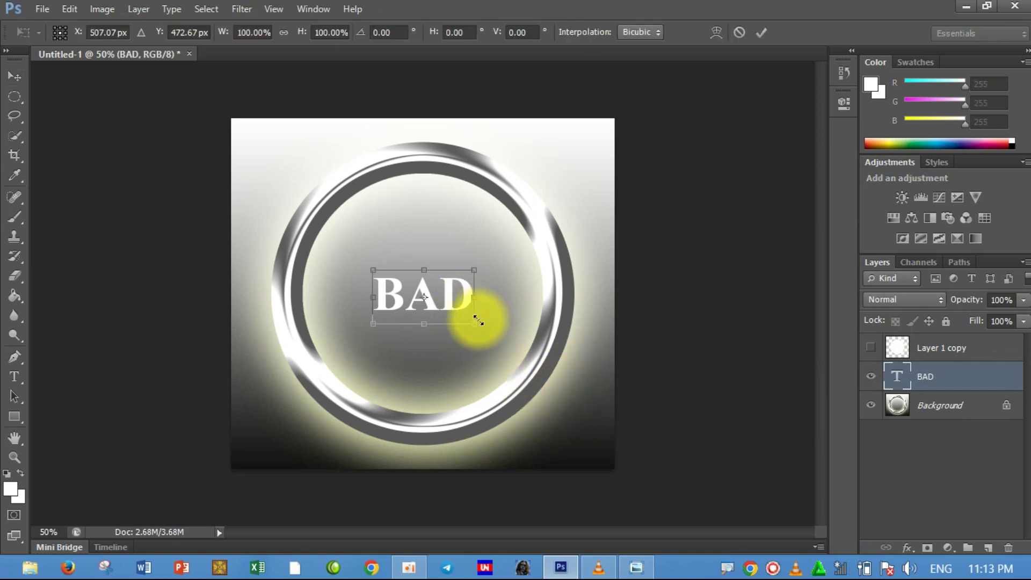
left_click_drag(478, 321, 526, 355)
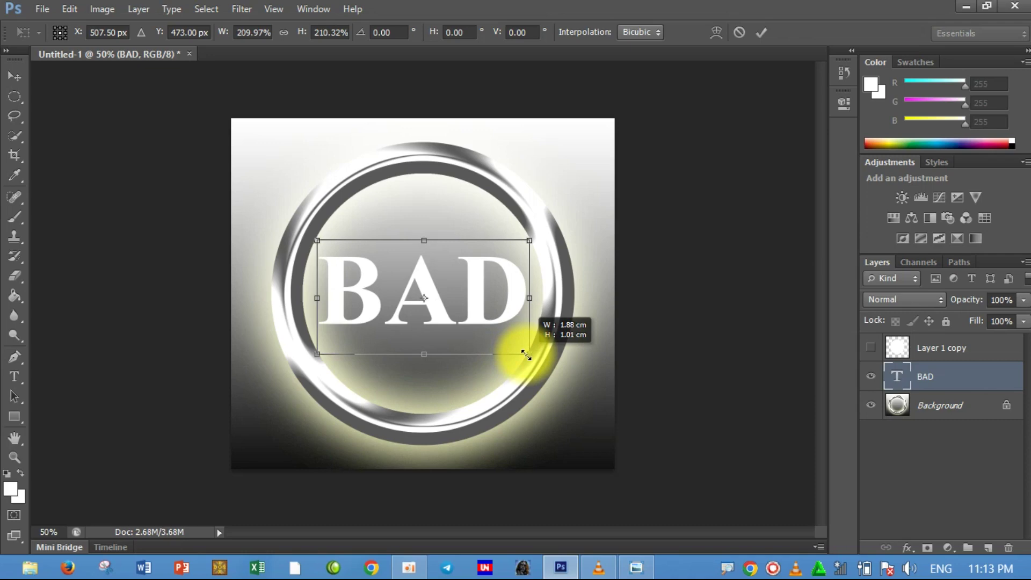
key("Return")
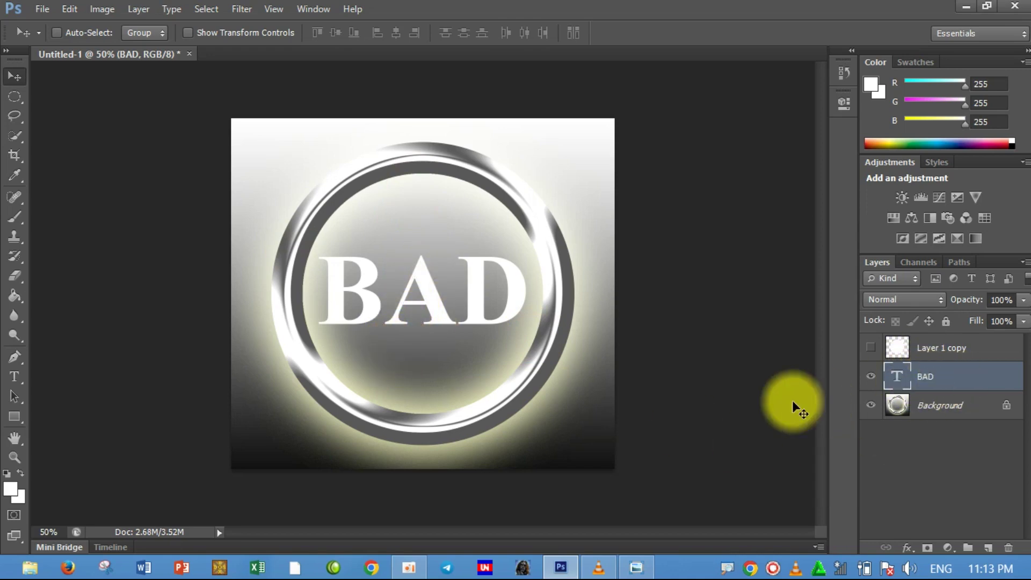
Step: Recolour the BAD lettering from white to black (000000) and commit the edit
key("t")
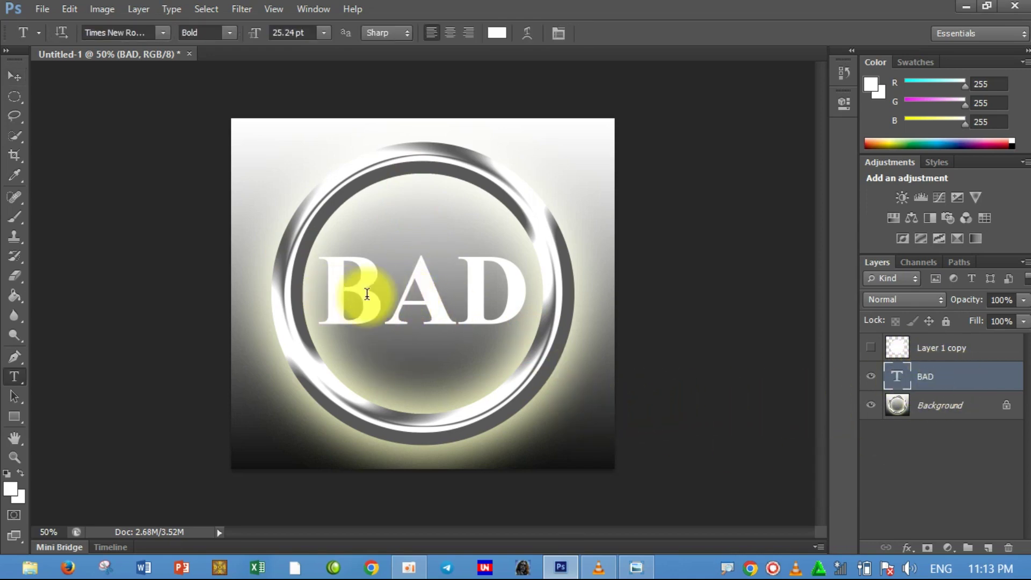
double_click(361, 293)
left_click(497, 32)
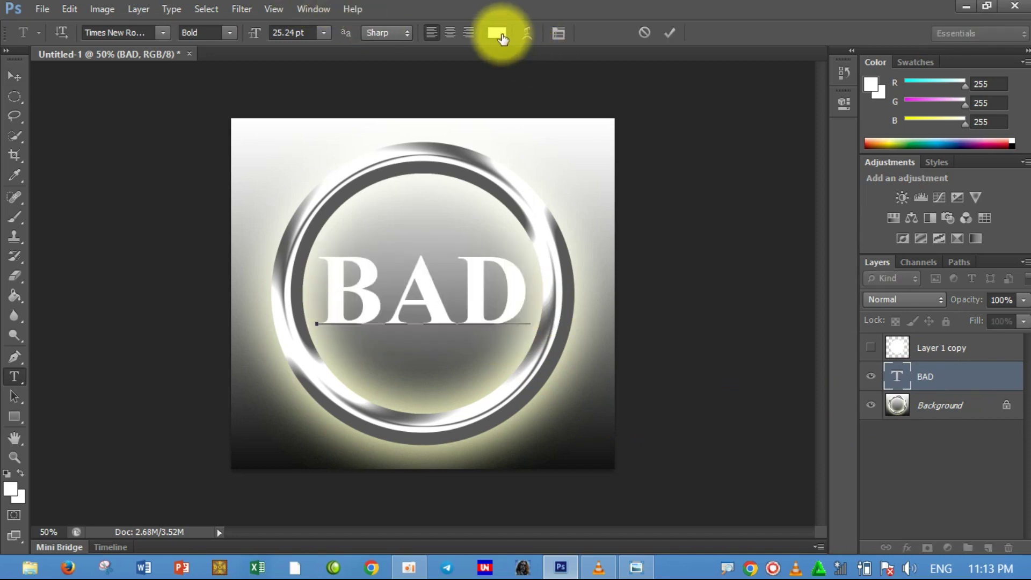
left_click(357, 344)
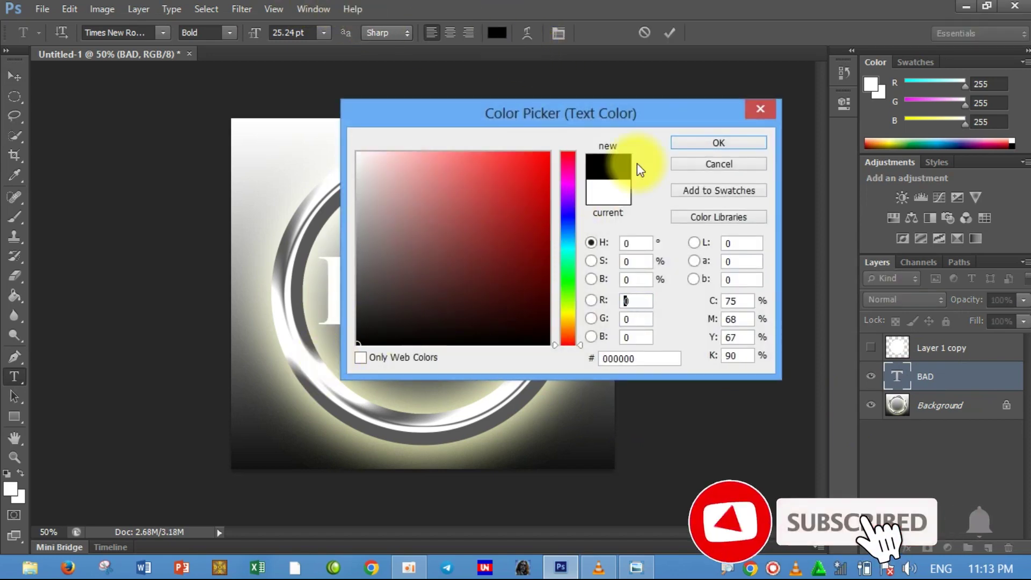
left_click(696, 141)
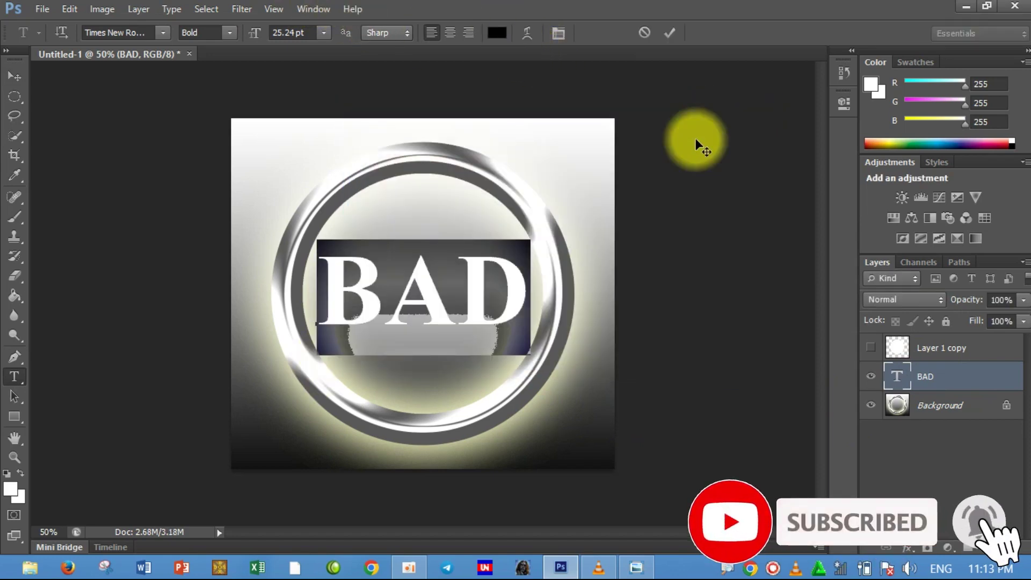
left_click(13, 81)
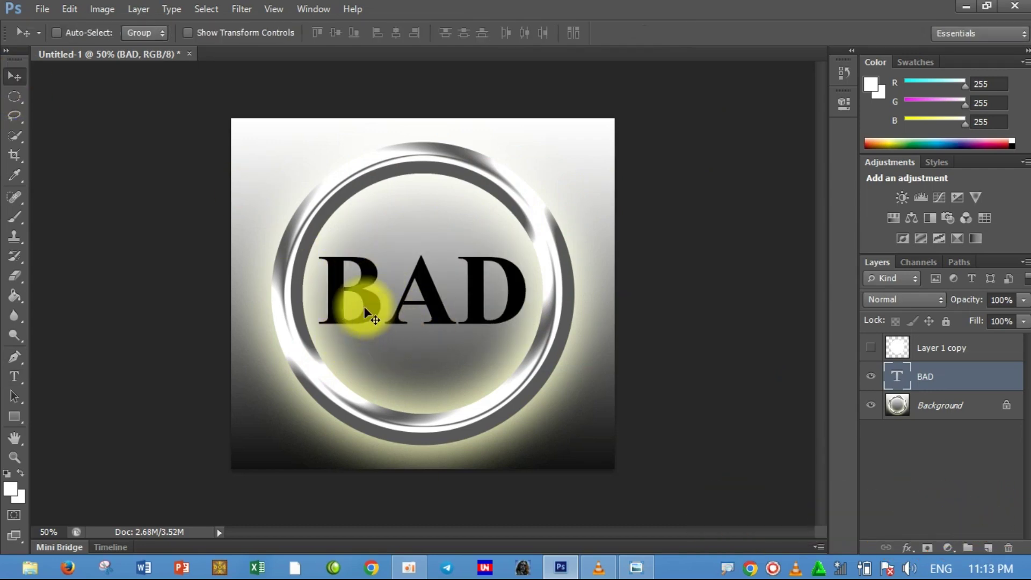
scroll(504, 346, "up", 3)
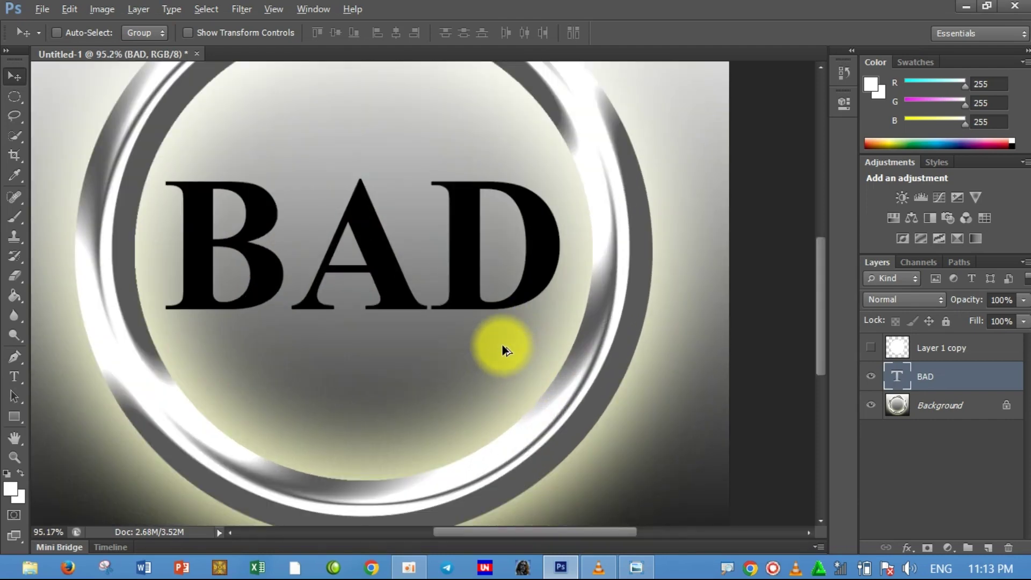
scroll(376, 311, "up", 3)
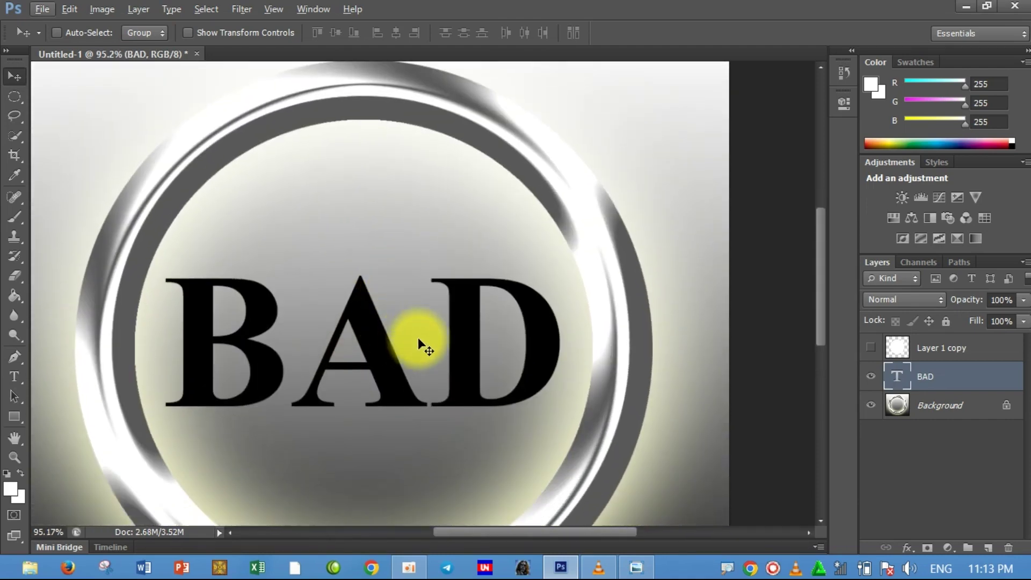
left_click(11, 96)
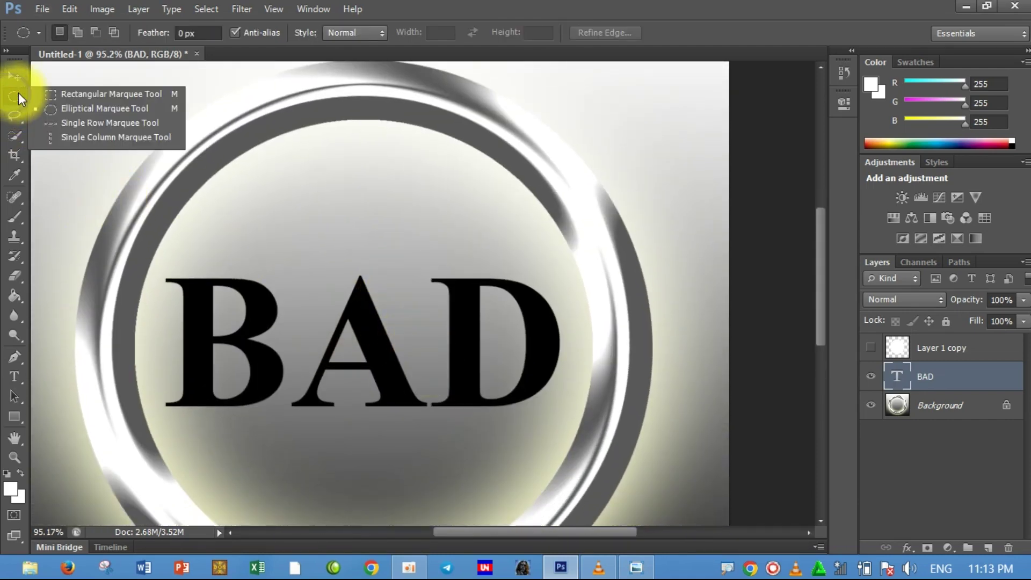
Step: Draw a rectangular marquee around the letter A
left_click(75, 94)
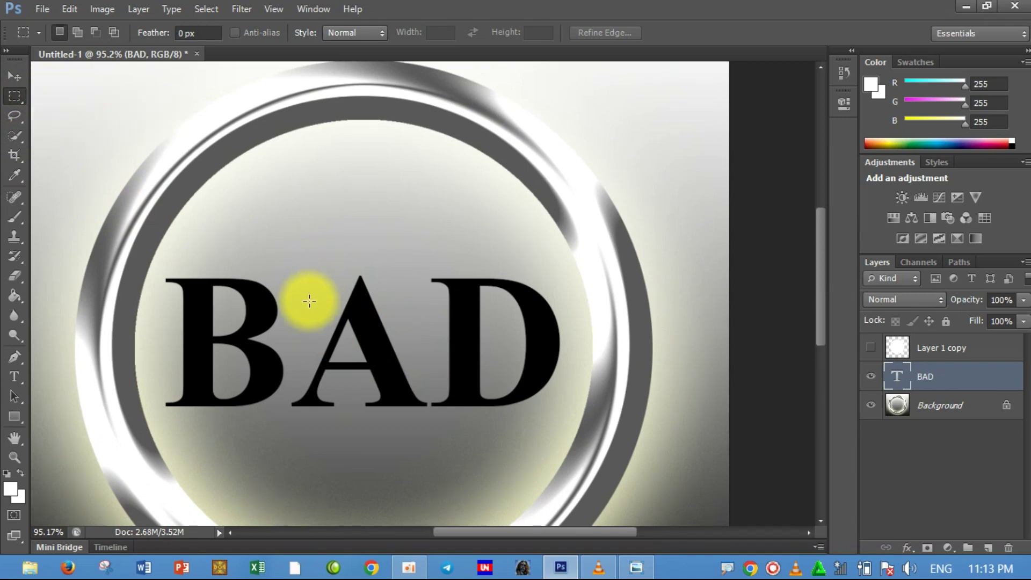
mouse_move(302, 269)
left_mouse_down()
mouse_move(403, 427)
mouse_move(418, 424)
left_mouse_up()
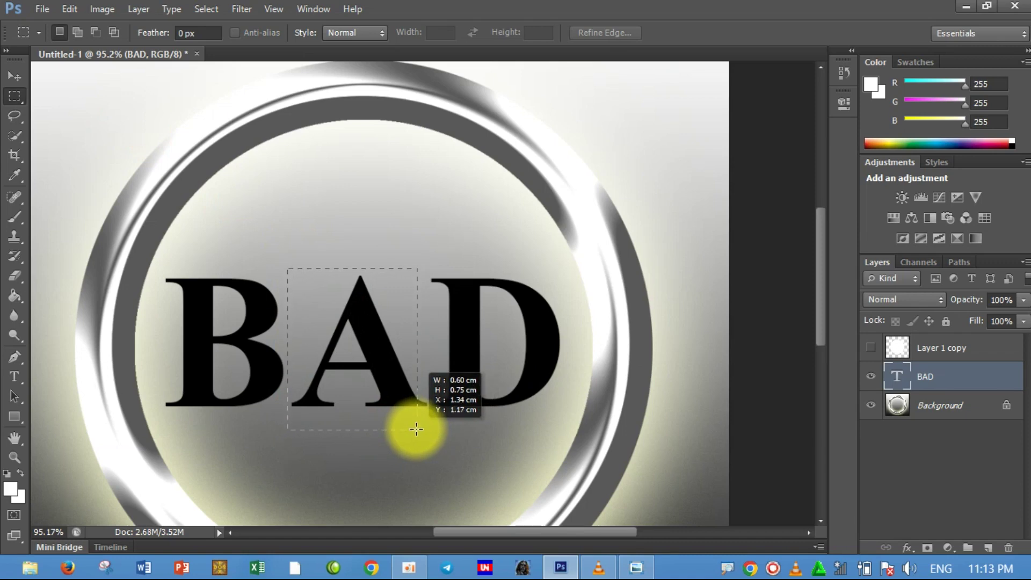
left_click_drag(418, 424, 413, 421)
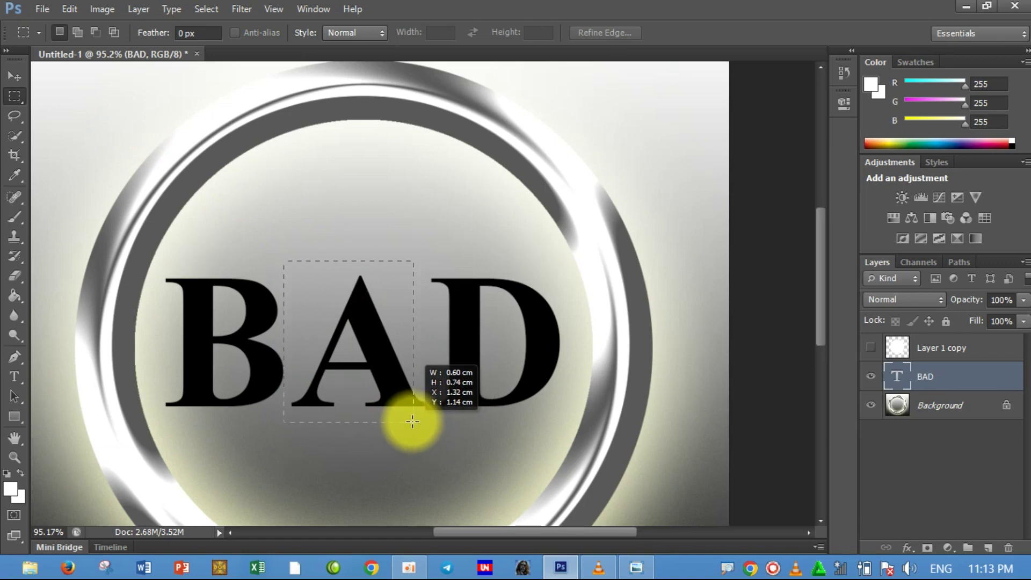
mouse_move(413, 421)
left_mouse_down()
mouse_move(439, 421)
mouse_move(428, 415)
left_mouse_up()
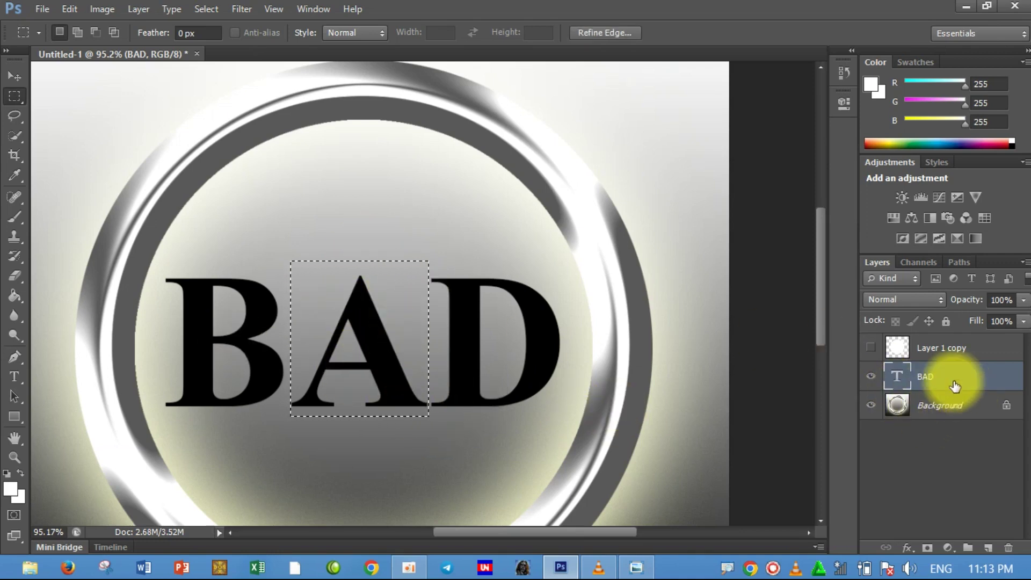
Step: Rasterize the BAD type layer and copy the selected A onto a new layer
right_click(924, 362)
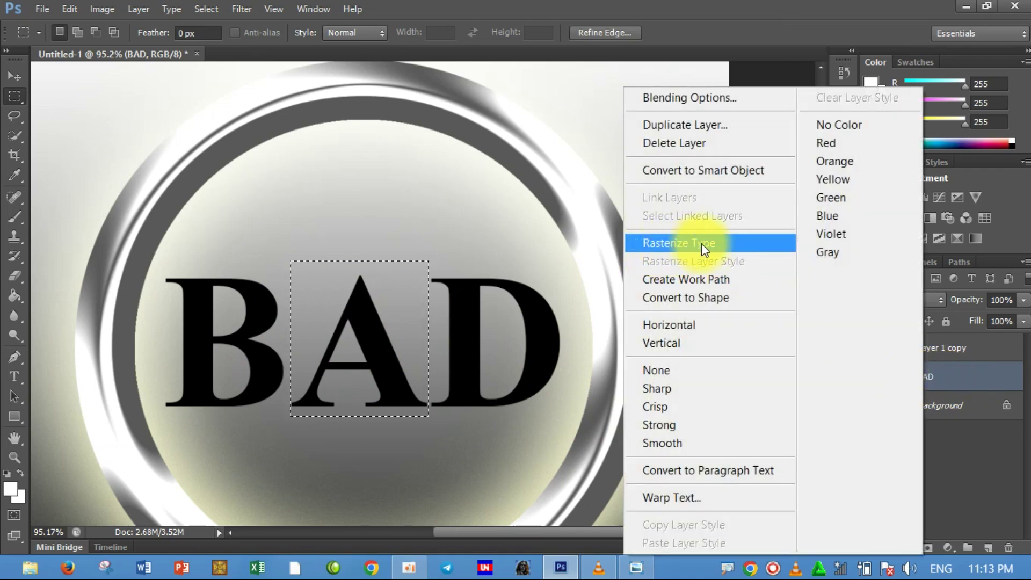
left_click(723, 243)
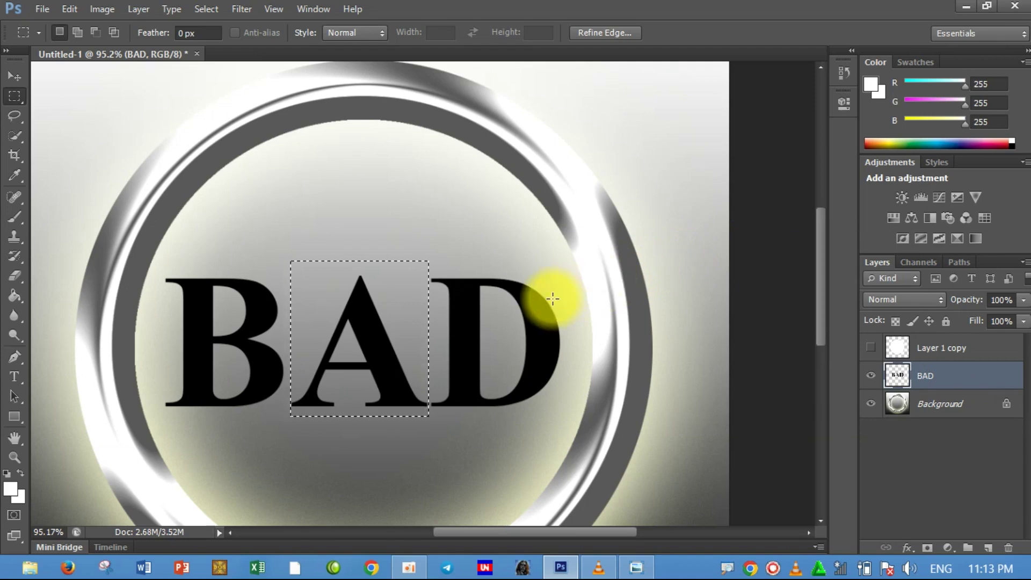
key("ctrl+j")
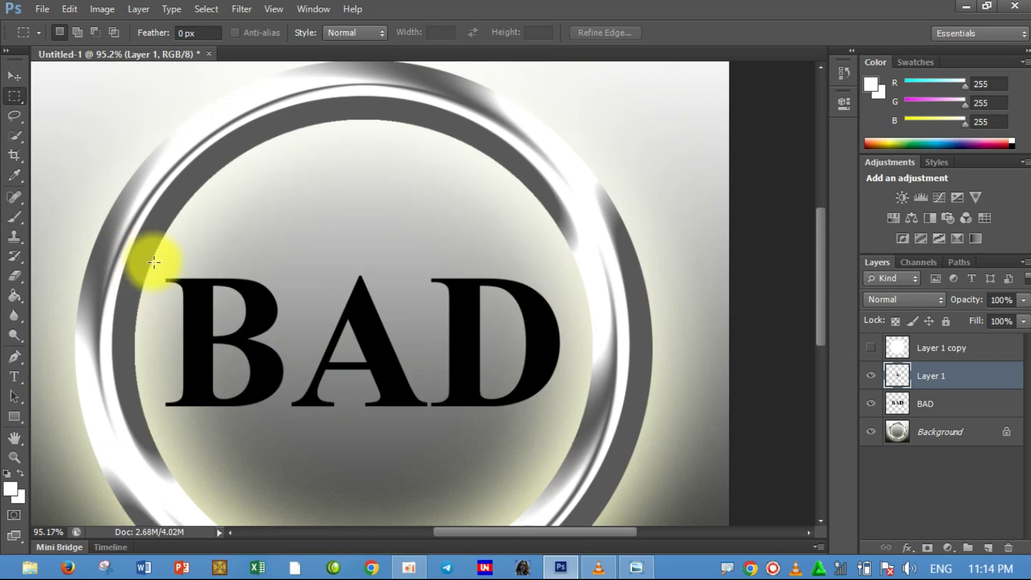
left_click_drag(153, 264, 286, 410)
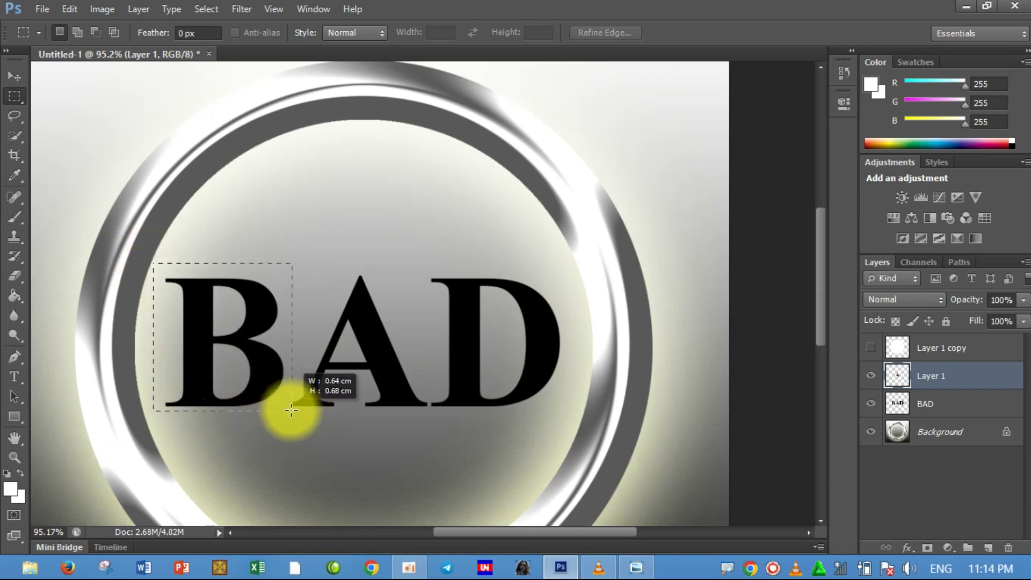
Step: Copy the marquee-selected letter B onto its own new layer
left_click_drag(286, 411, 285, 416)
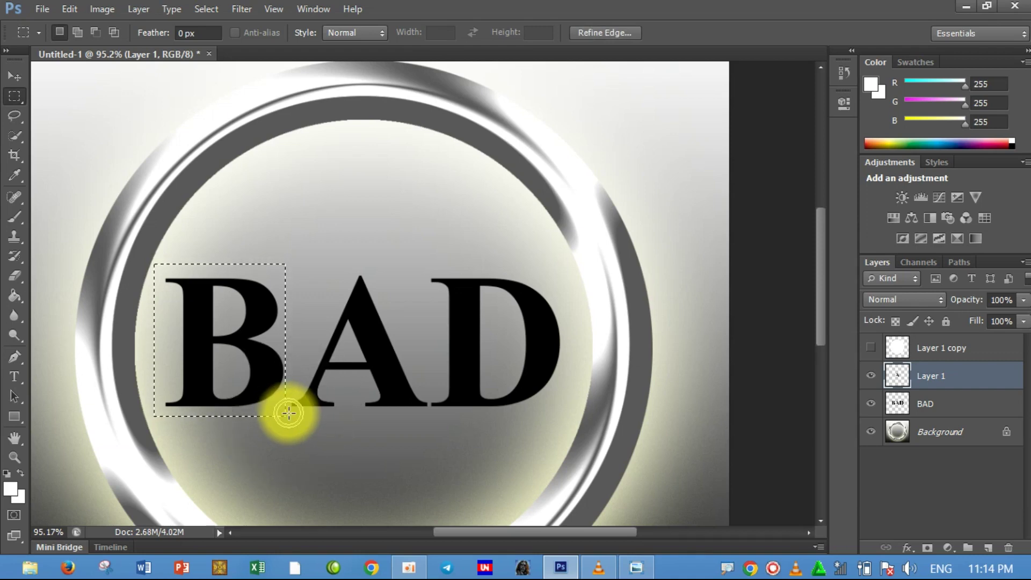
left_click(928, 406)
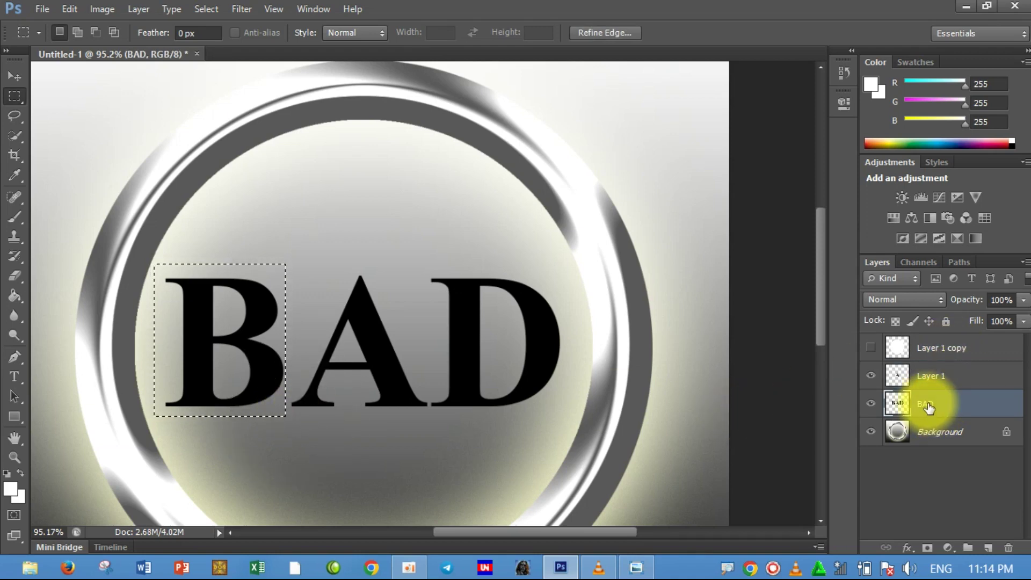
key("ctrl+j")
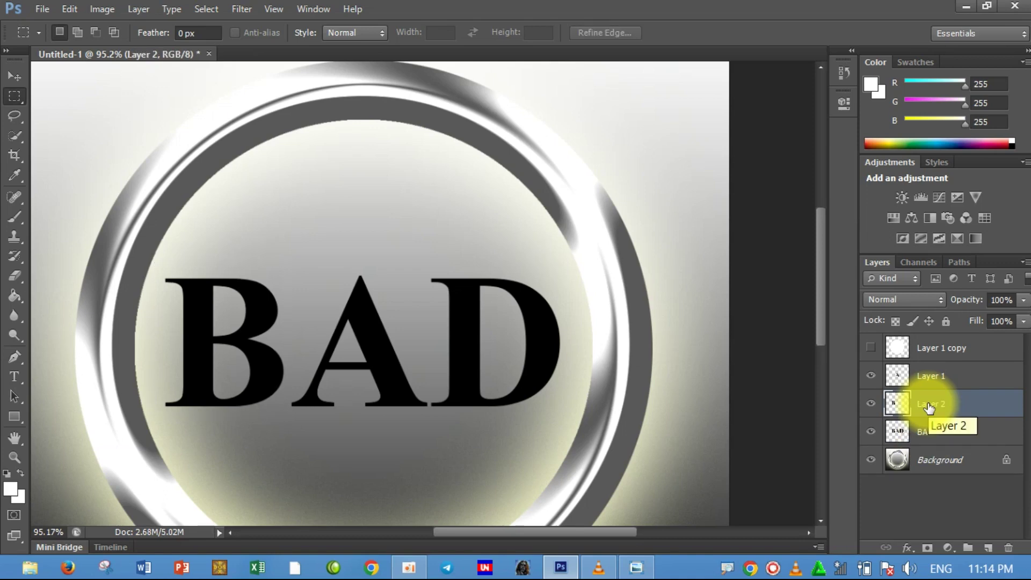
Step: Delete B and A from the BAD layer, leaving only D, then hide the letter layers
left_click(922, 432)
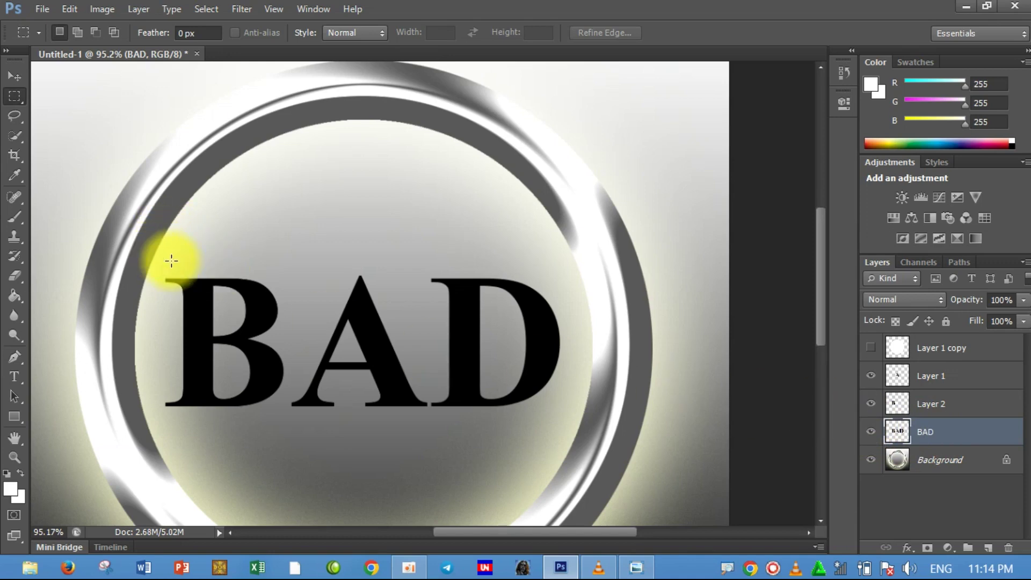
mouse_move(157, 265)
left_mouse_down()
mouse_move(373, 436)
mouse_move(431, 423)
left_mouse_up()
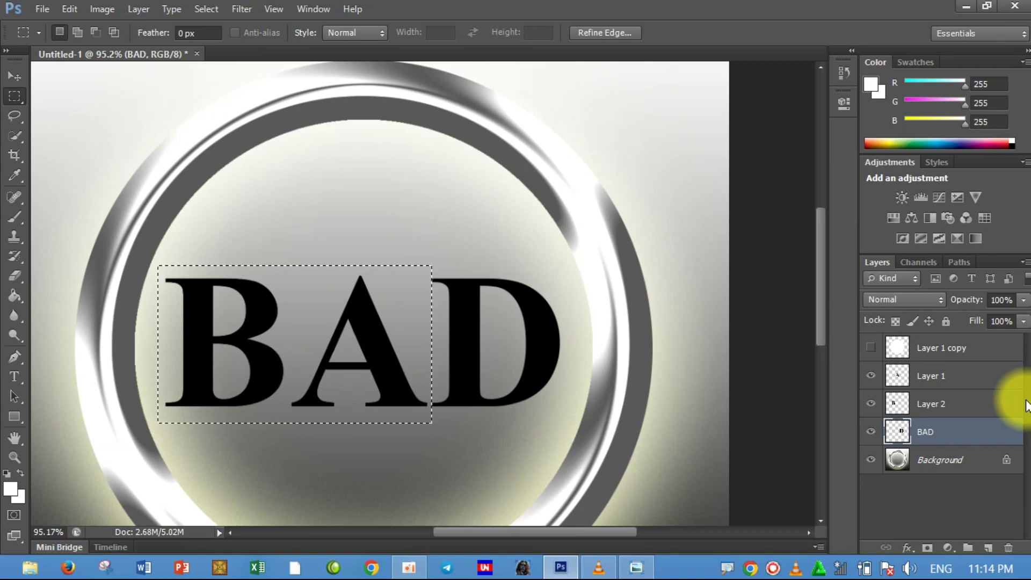
left_click(705, 498)
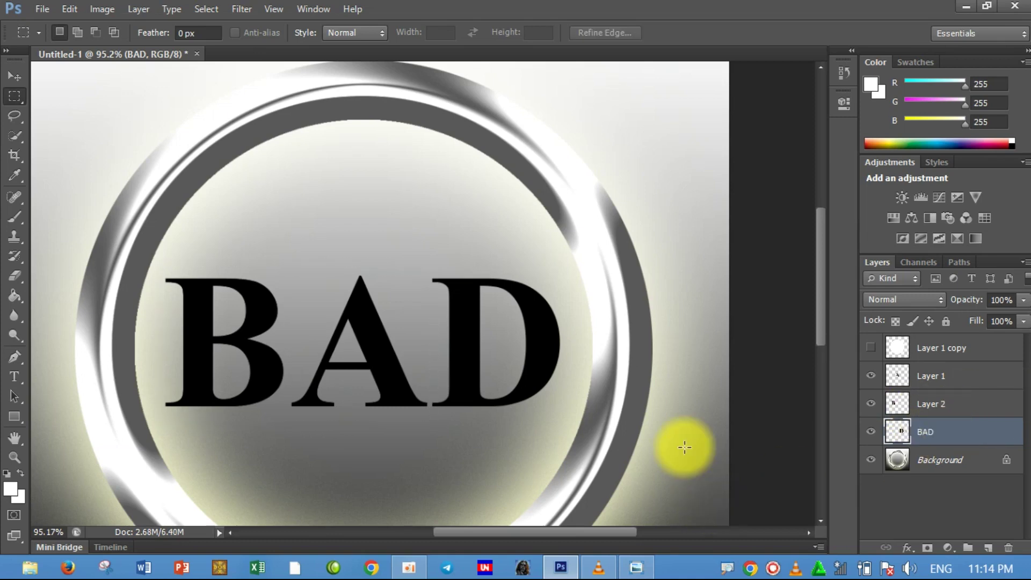
left_click(876, 408)
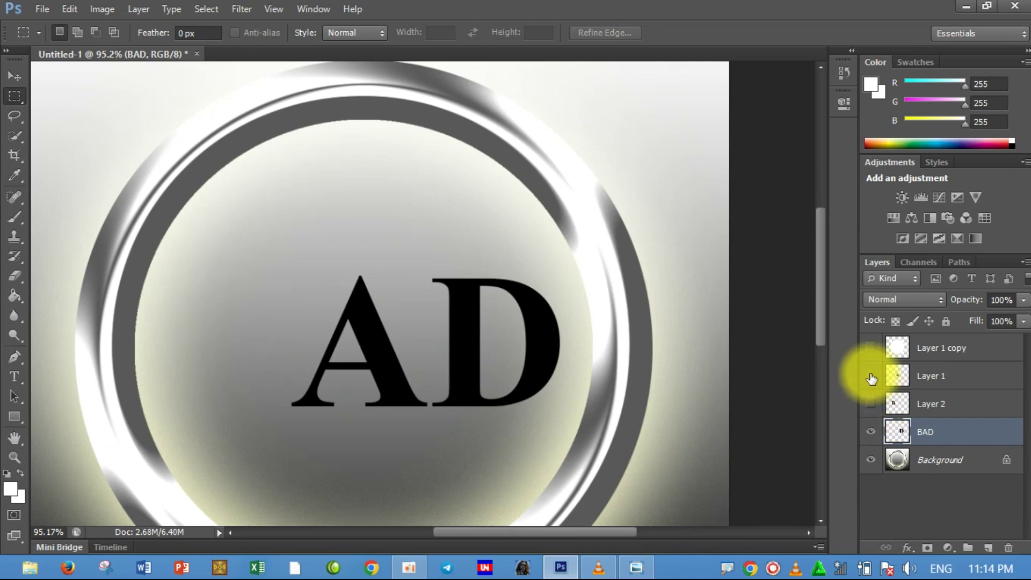
left_click(871, 377)
left_click(871, 432)
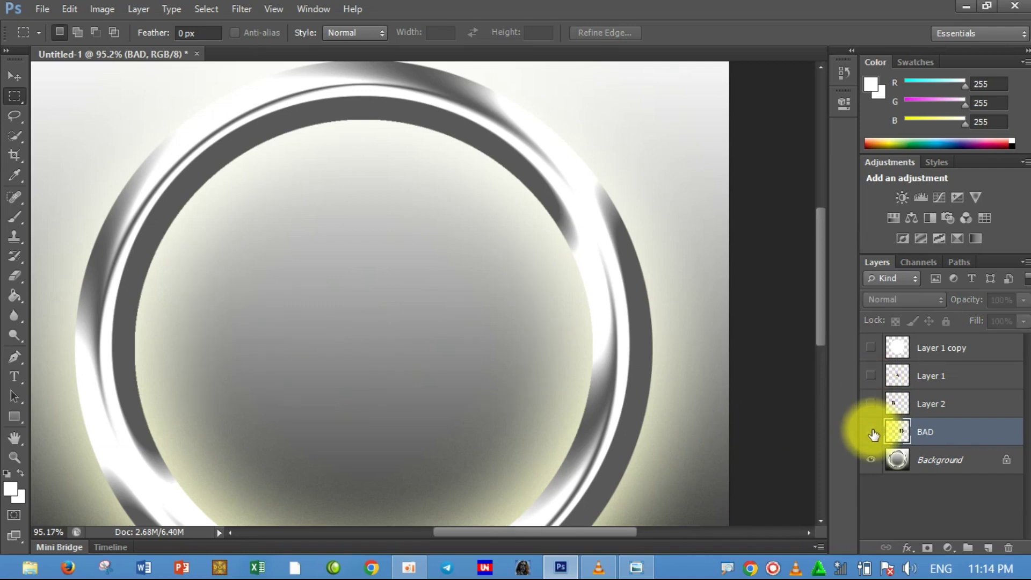
Step: Show the D, B and A layers again and make Layer 1 with the A active
left_click(871, 432)
left_click(871, 404)
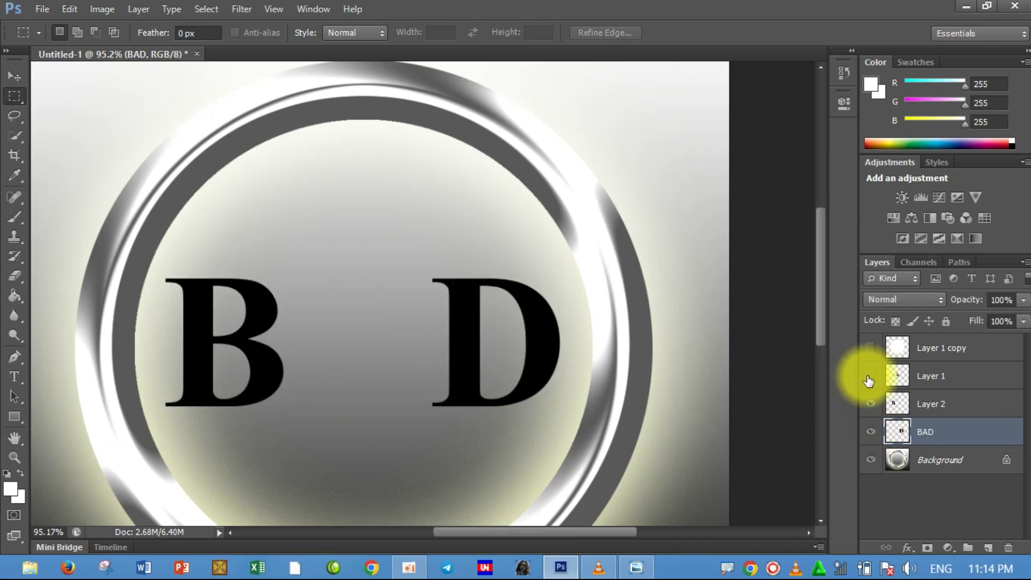
left_click(870, 377)
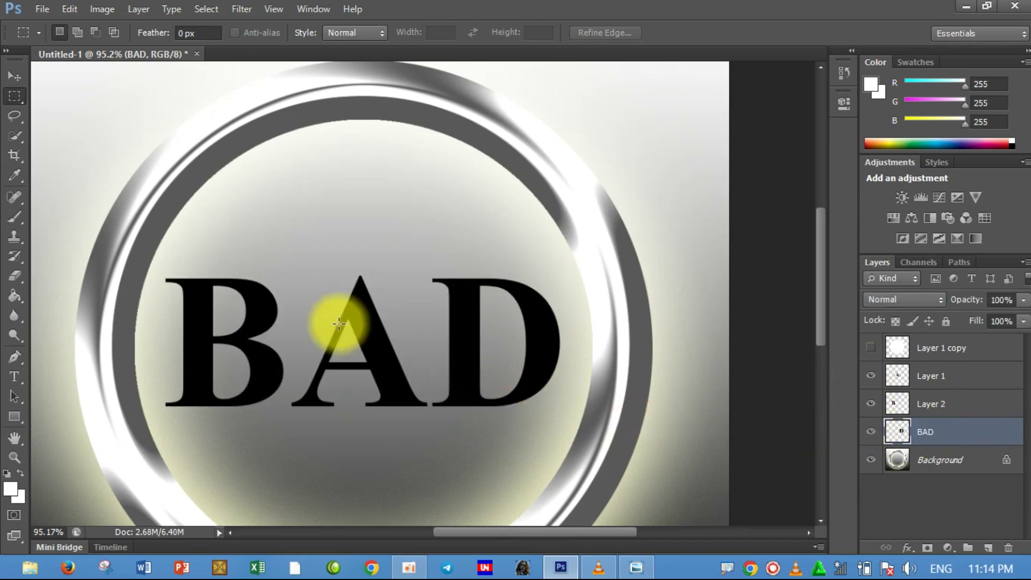
left_click(872, 380)
left_click(872, 380)
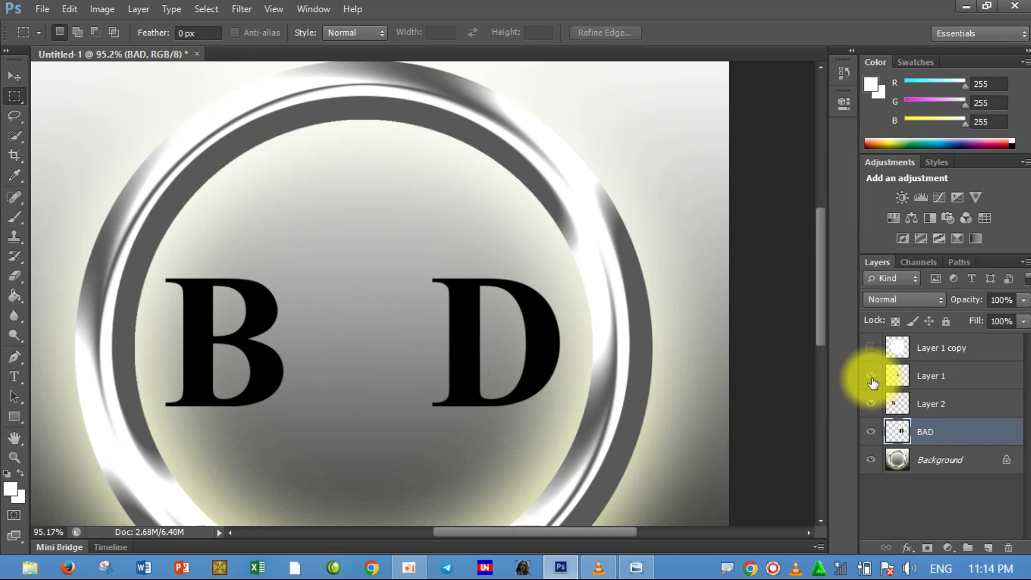
left_click(871, 380)
left_click(929, 371)
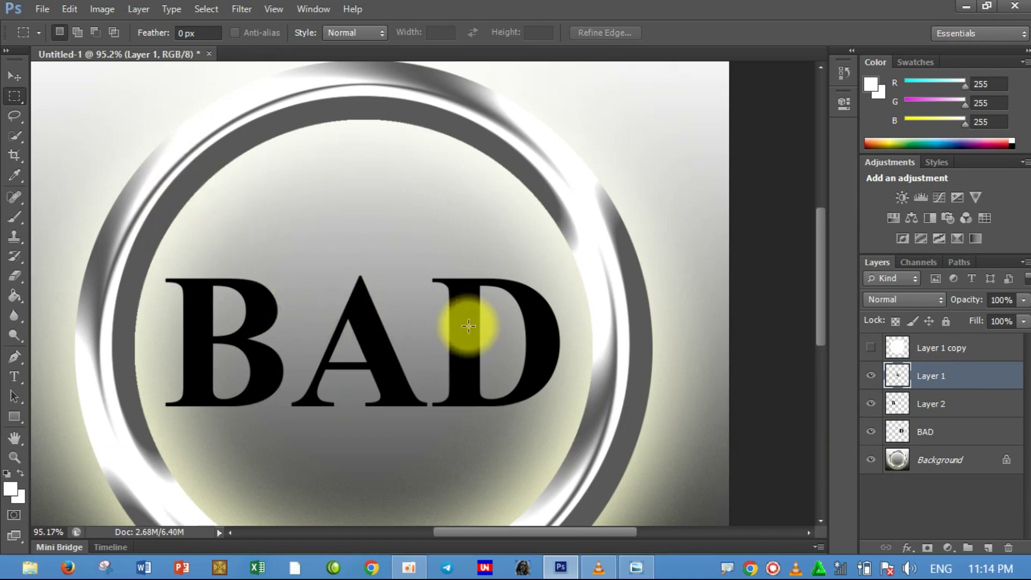
Step: Rotate the A by about -50° and shift it slightly up-left between B and D
key("ctrl+t")
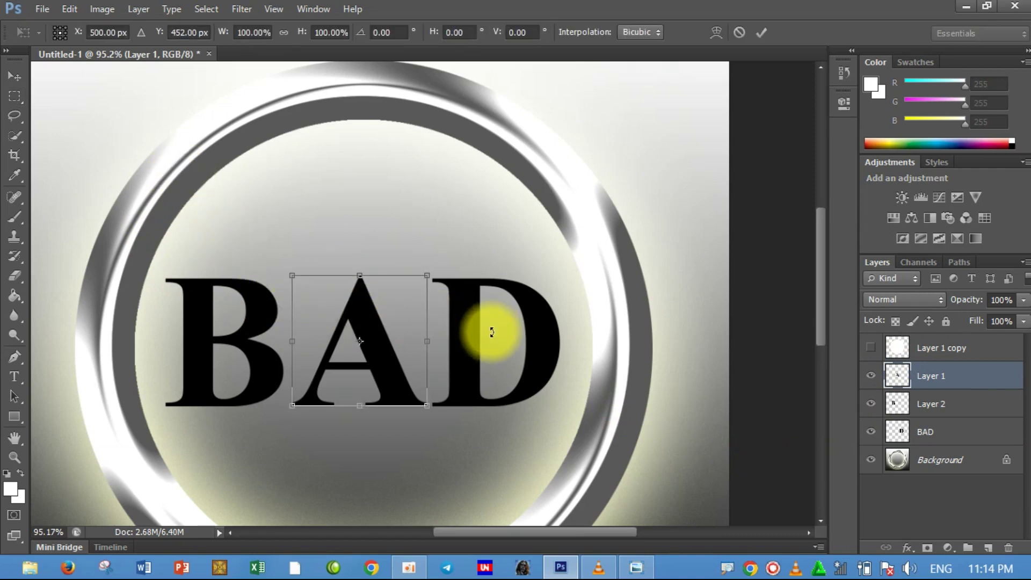
left_click_drag(454, 404, 473, 324)
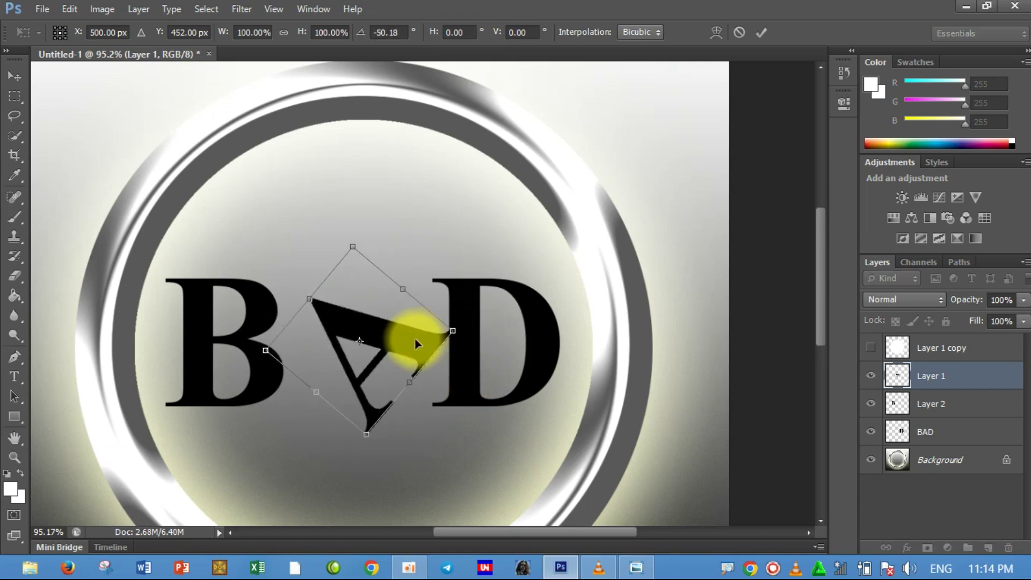
mouse_move(414, 338)
left_mouse_down()
mouse_move(407, 319)
mouse_move(376, 312)
mouse_move(414, 320)
left_mouse_up()
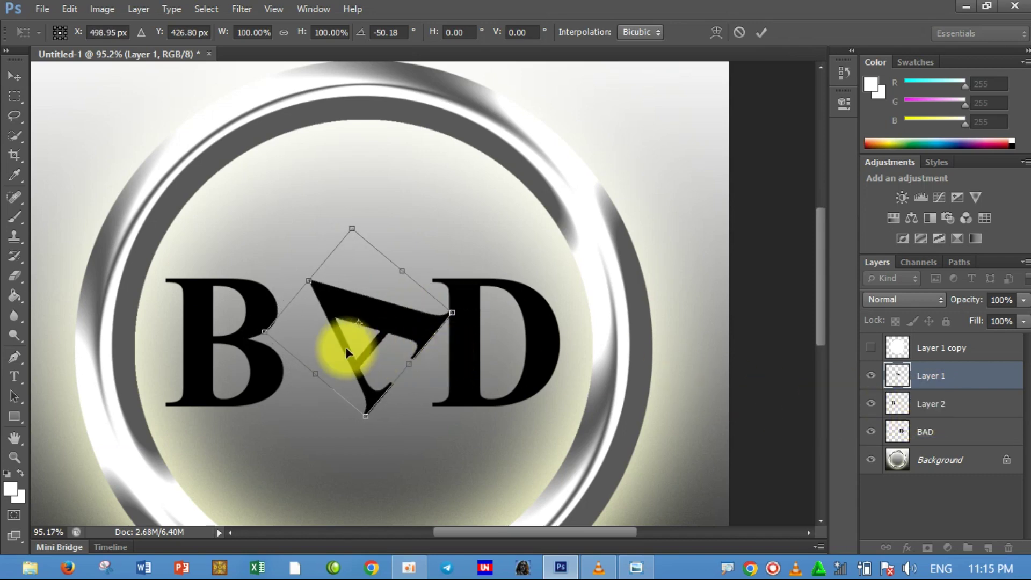
key("m")
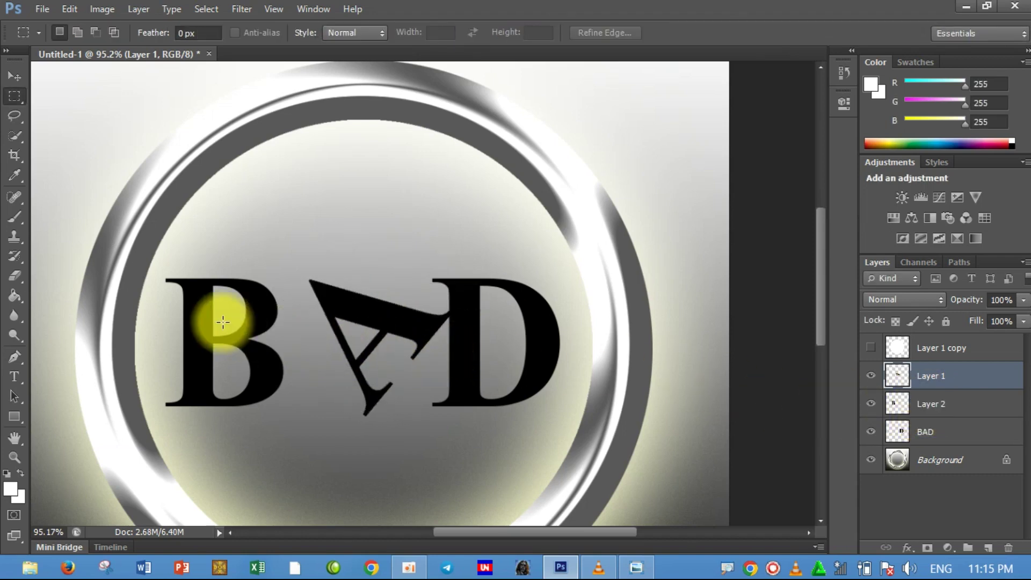
left_click(12, 76)
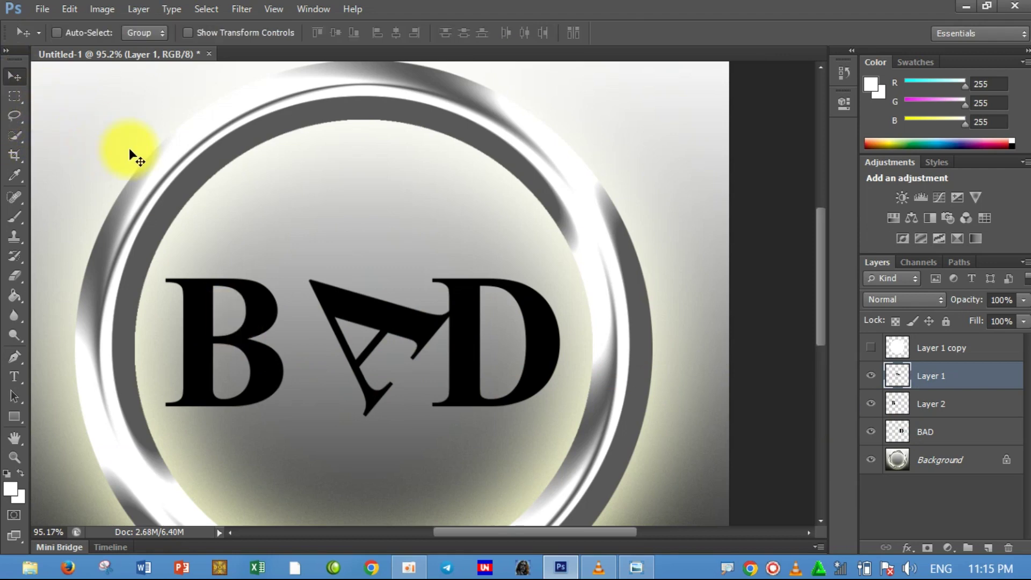
Step: Nudge the tilted A one pixel left overall, then shift the B right toward it
key("Right")
key("Right")
key("Right")
key("Right")
key("Right")
key("Right")
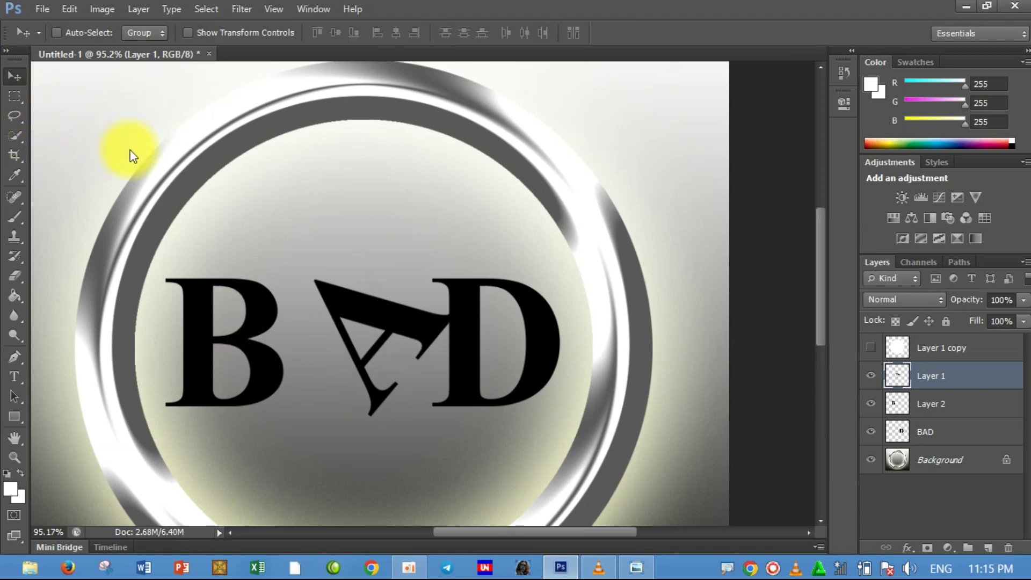
key("Left")
key("Left")
key("Left")
key("Left")
key("Left")
key("Left")
key("Left")
key("Left")
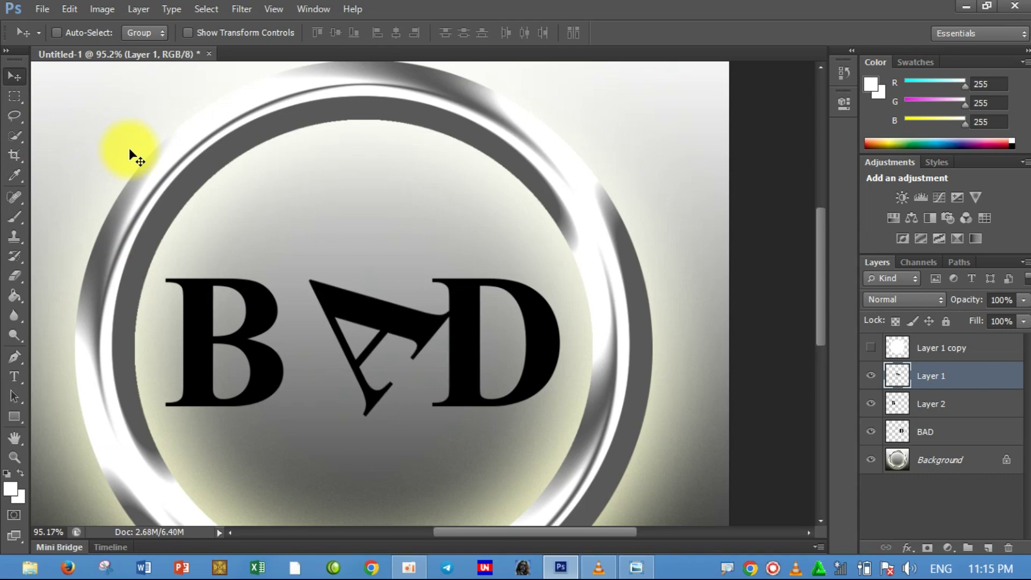
key("Left")
key("Left")
key("Left")
key("Left")
key("Left")
key("Left")
key("Left")
key("Left")
key("Left")
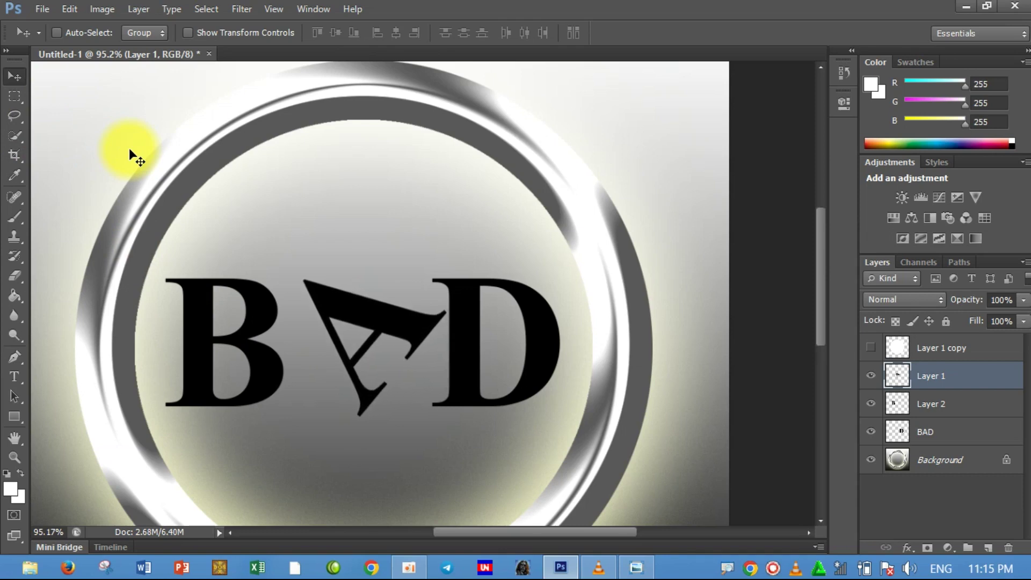
left_click(924, 404)
key("Right")
key("Right")
key("Right")
key("Right")
key("Right")
key("Right")
key("Right")
key("Right")
key("Right")
key("Right")
key("Right")
key("Right")
key("Right")
key("Right")
key("Right")
key("Right")
key("Right")
key("Right")
key("Right")
key("Right")
key("Right")
key("Right")
key("Right")
key("Right")
key("Right")
key("Right")
key("Right")
key("Right")
key("Right")
key("Right")
key("Right")
key("Right")
key("Right")
key("Right")
key("Right")
key("Right")
key("Right")
key("Right")
key("Right")
key("Right")
key("Right")
key("Right")
key("Right")
key("Right")
key("Right")
key("Right")
key("Right")
key("Right")
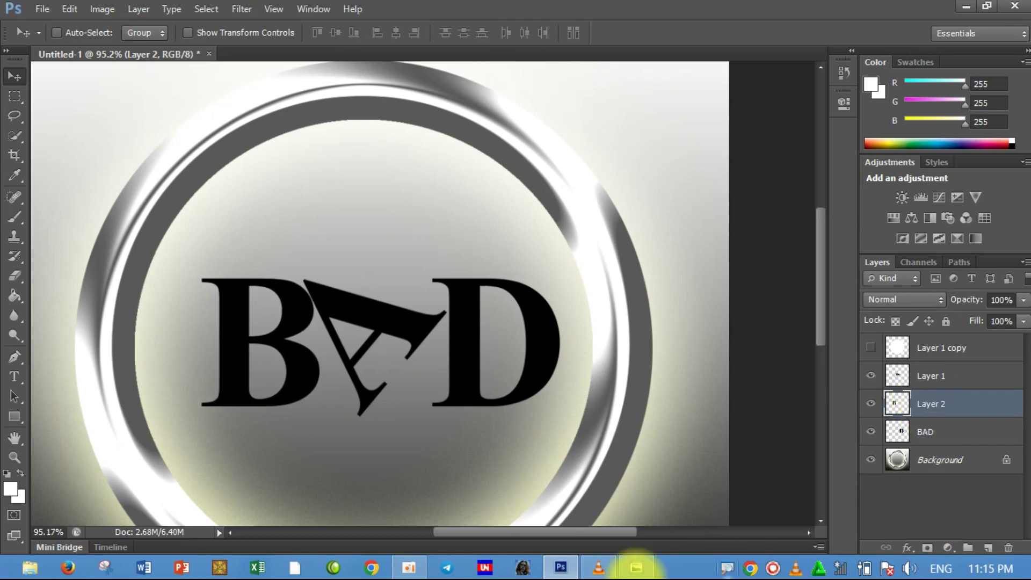
Step: Check the reference logo, then nudge the tilted A two pixels up and right
left_click(636, 568)
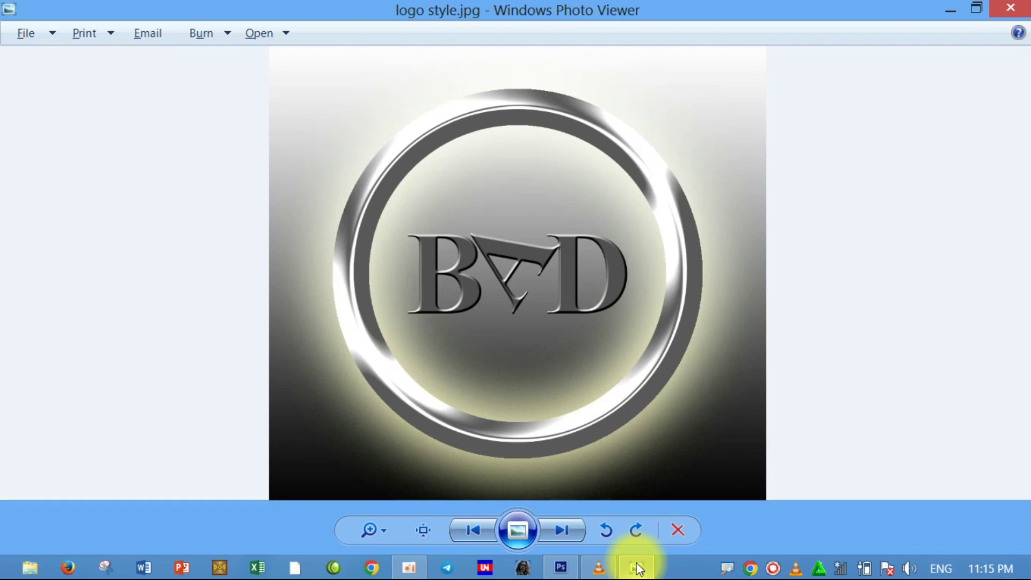
left_click(638, 568)
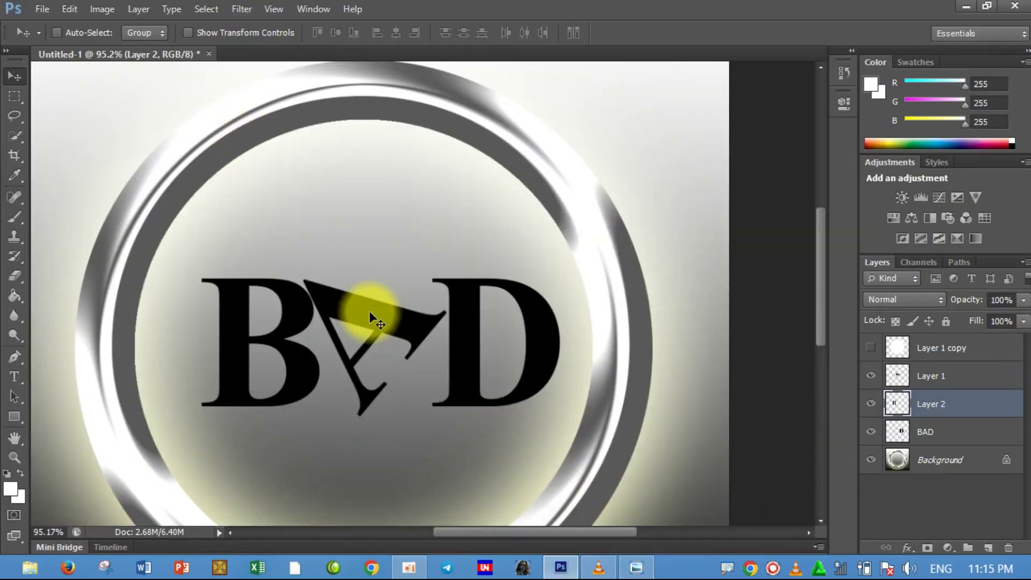
left_click(932, 382)
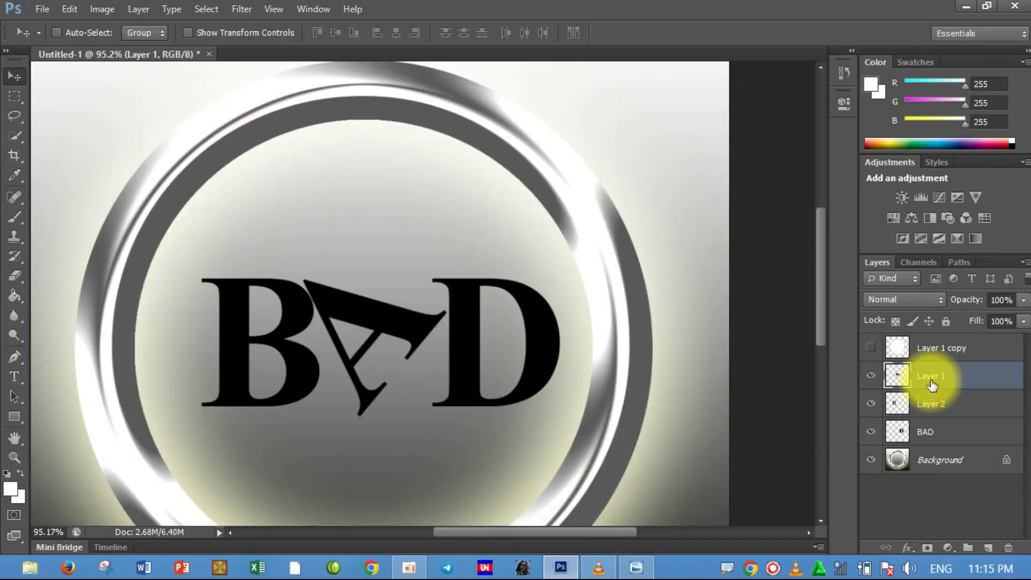
key("Up")
key("Up")
key("Up")
key("Up")
key("Up")
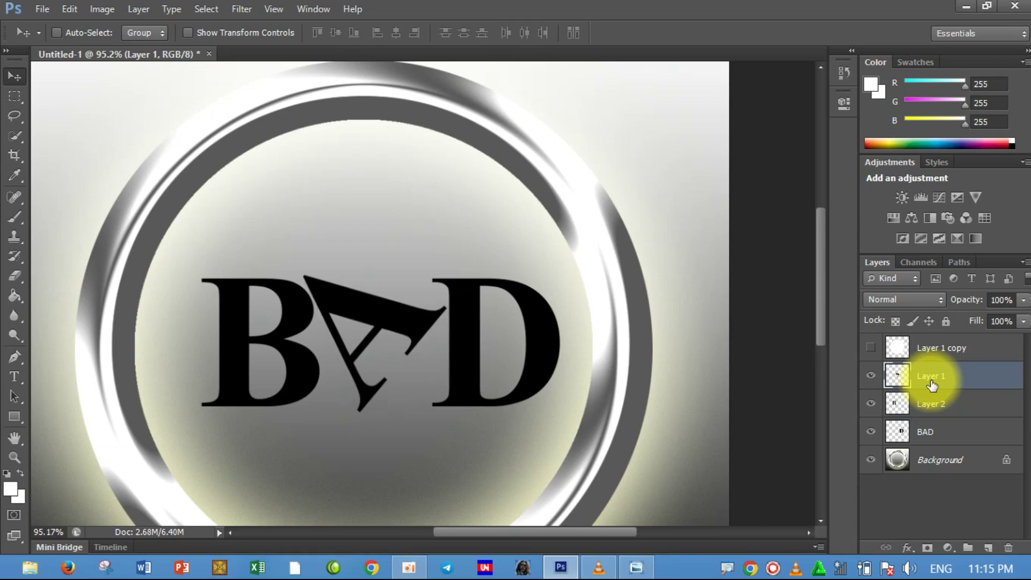
key("Up")
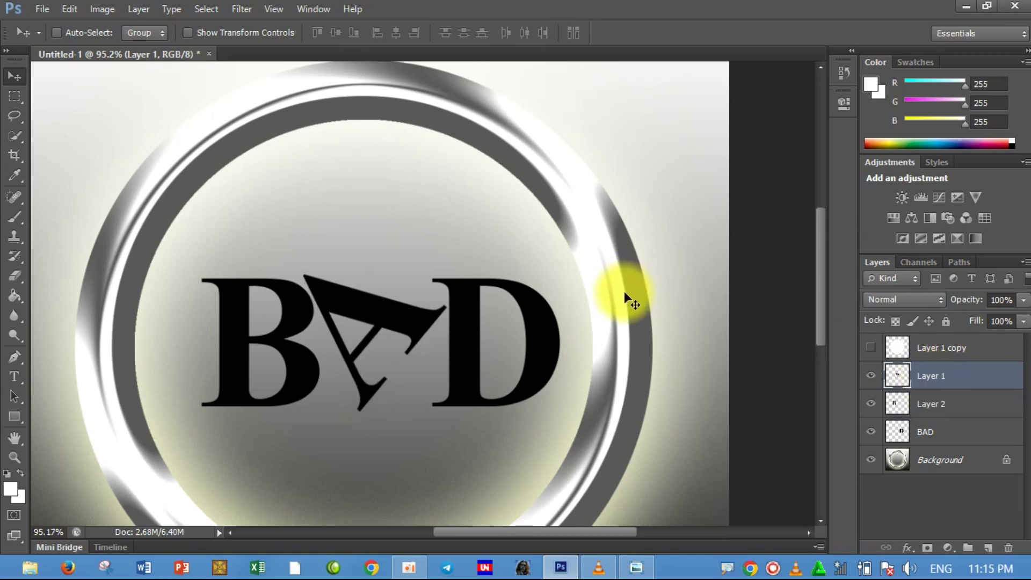
scroll(408, 301, "up", 3)
scroll(412, 301, "down", 1)
scroll(414, 301, "down", 1)
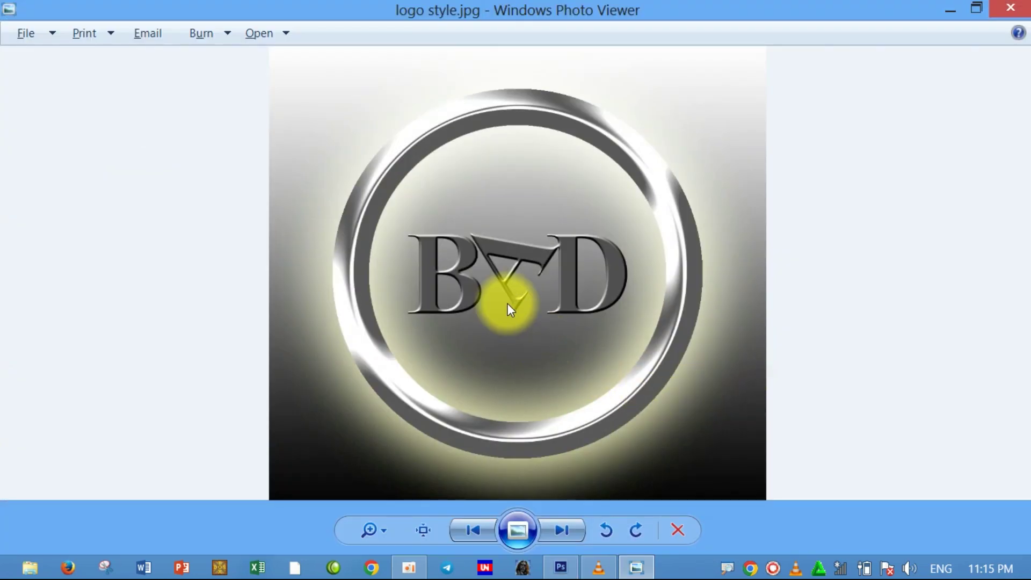
key("alt+Tab")
key("Right")
key("Right")
key("Right")
key("Right")
key("Right")
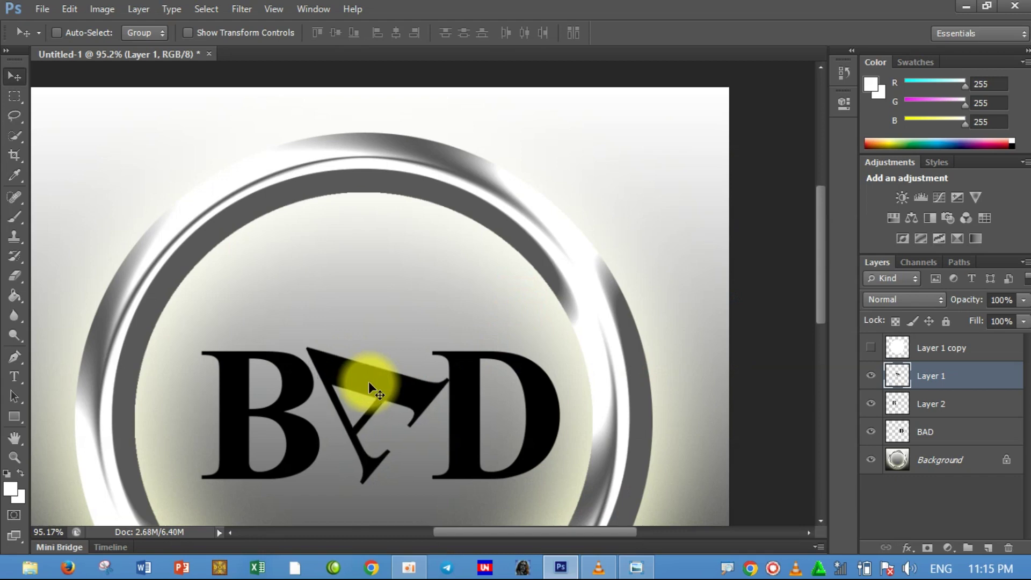
Step: Compare with the reference again and nudge the B a pixel left
key("Right")
left_click(939, 408)
key("Right")
key("Right")
key("Right")
key("Right")
key("Right")
key("Right")
key("Right")
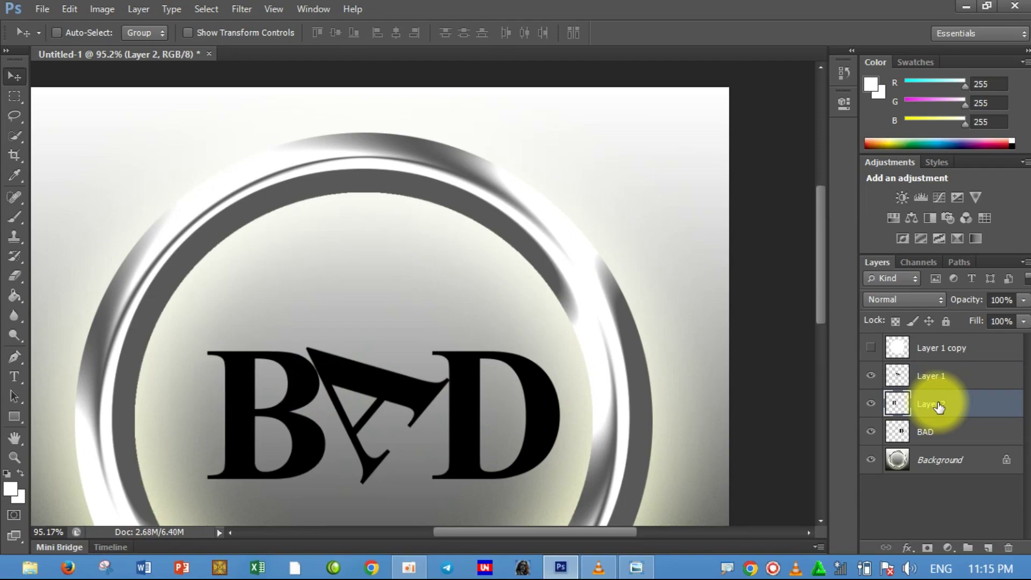
key("alt+Tab")
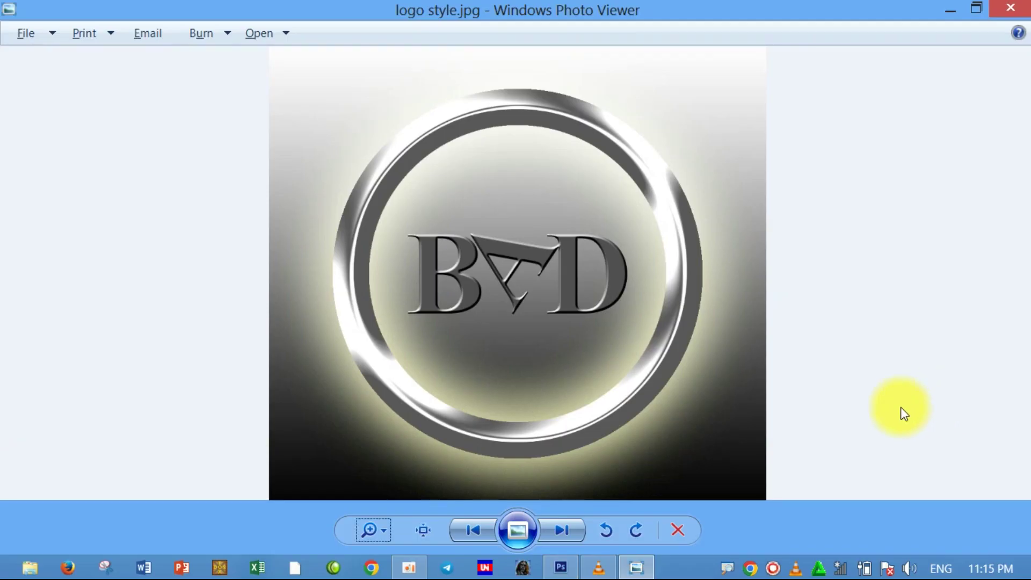
key("alt+Tab")
key("Left")
key("Left")
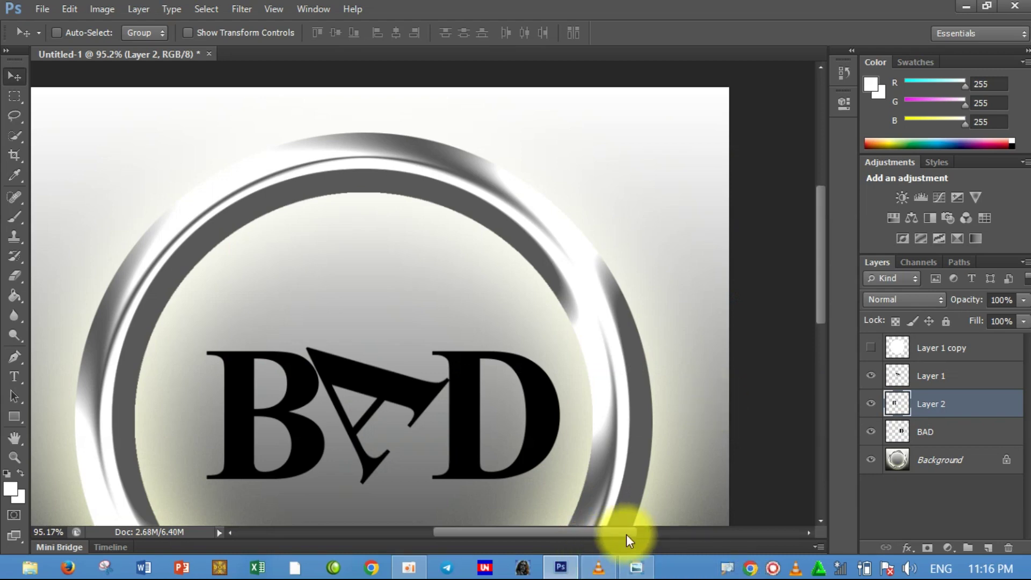
Step: Merge Layer 1, Layer 2 and the BAD layer into a single letter layer
left_click(930, 379)
left_click(930, 406, "shift")
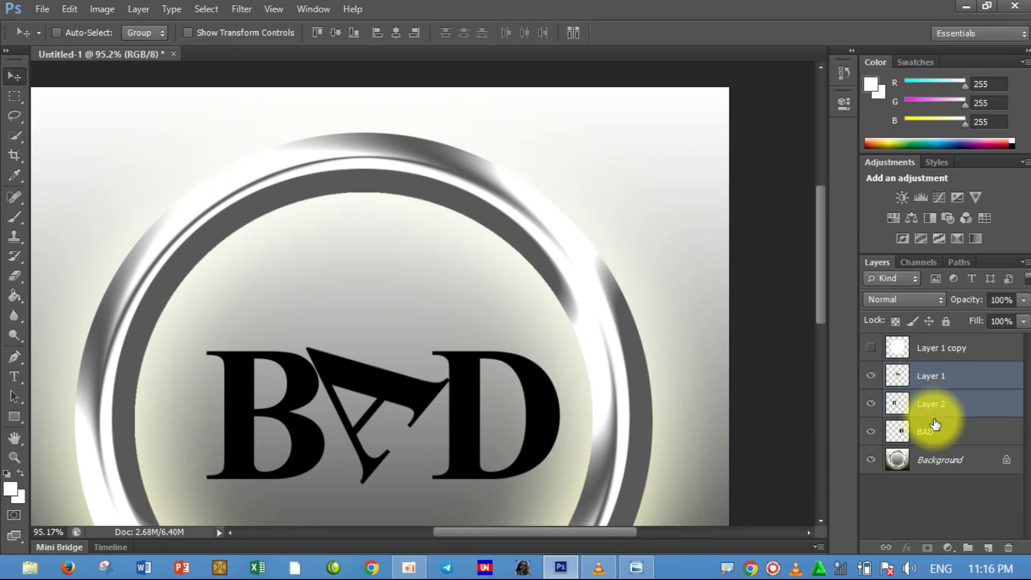
left_click(935, 431, "shift")
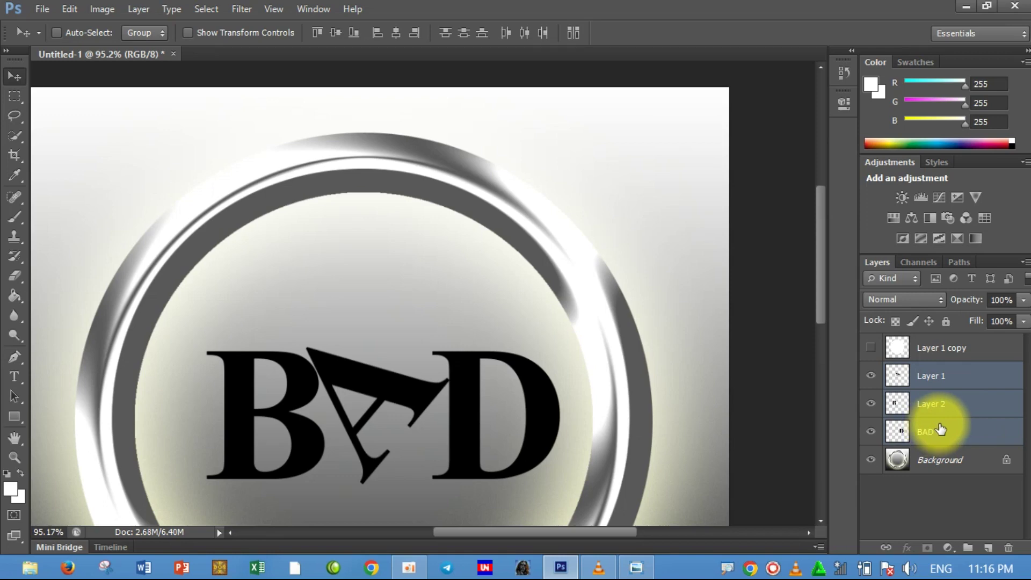
key("ctrl+e")
Step: Centre the merged lettering vertically and horizontally against the Background
scroll(390, 400, "down", 3)
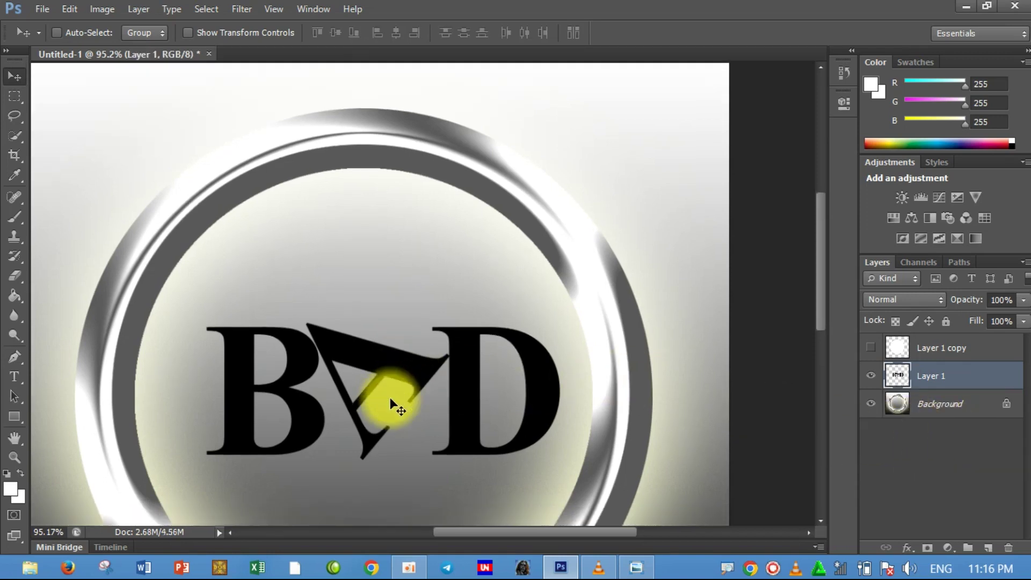
left_click(930, 403, "shift")
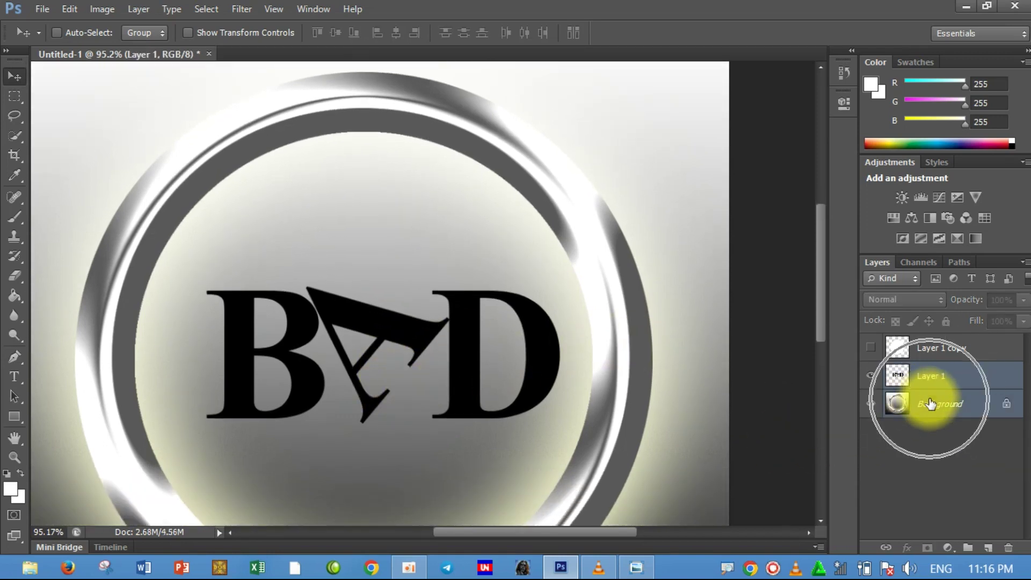
left_click(335, 33)
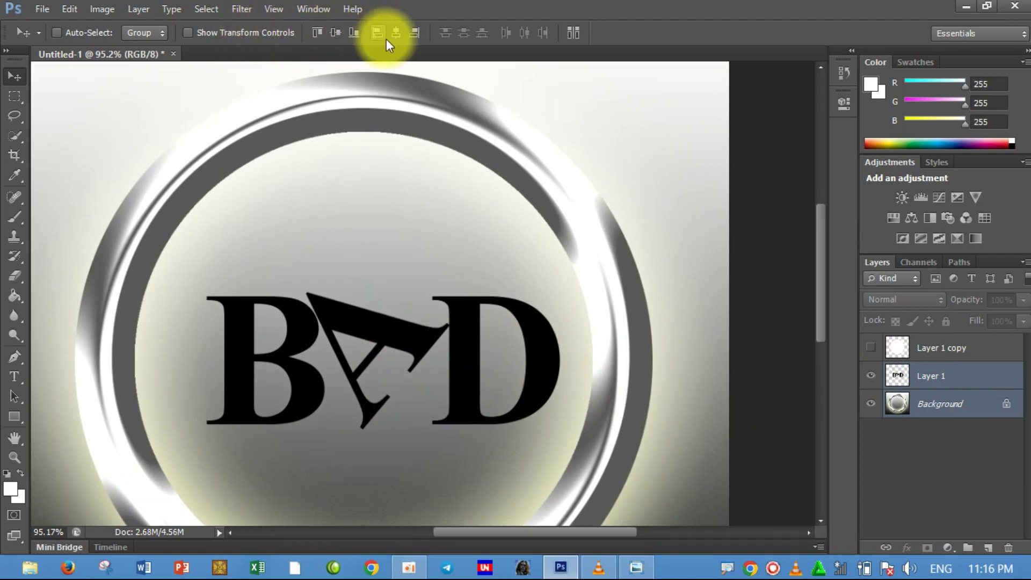
left_click(396, 33)
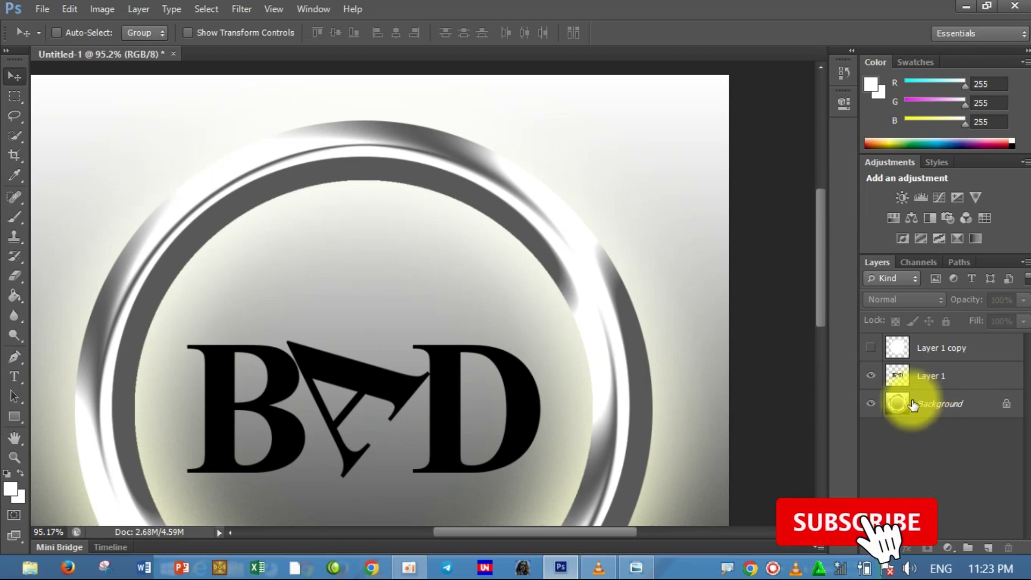
left_click(896, 380)
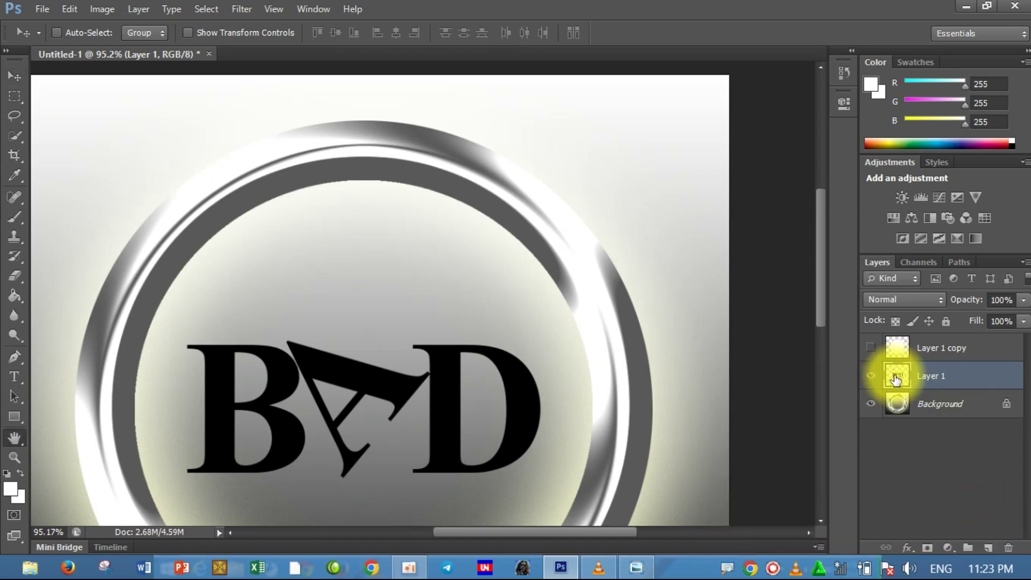
Step: Give Layer 1's BAD letters a dark grey Color Overlay
double_click(895, 379)
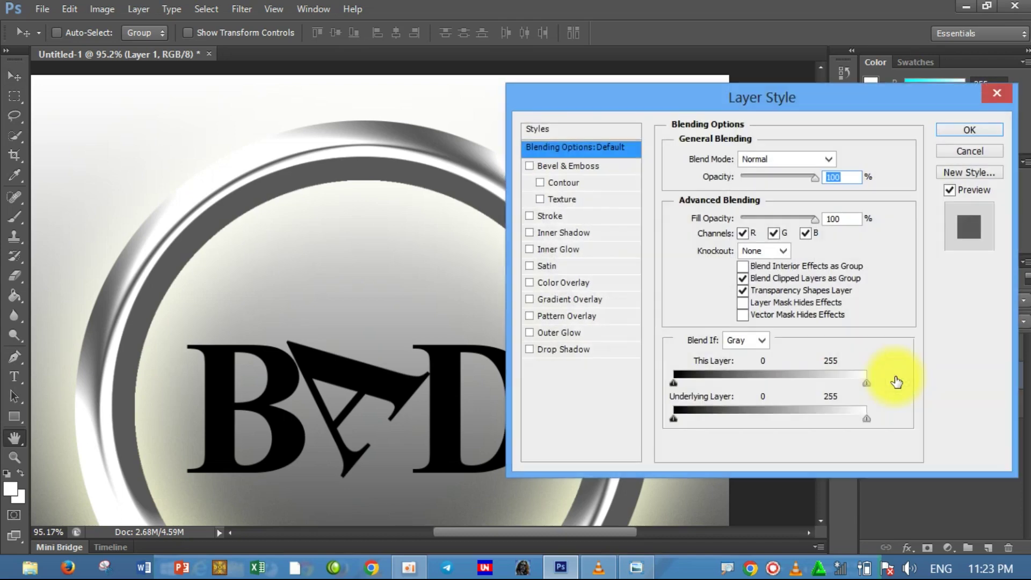
left_click(546, 284)
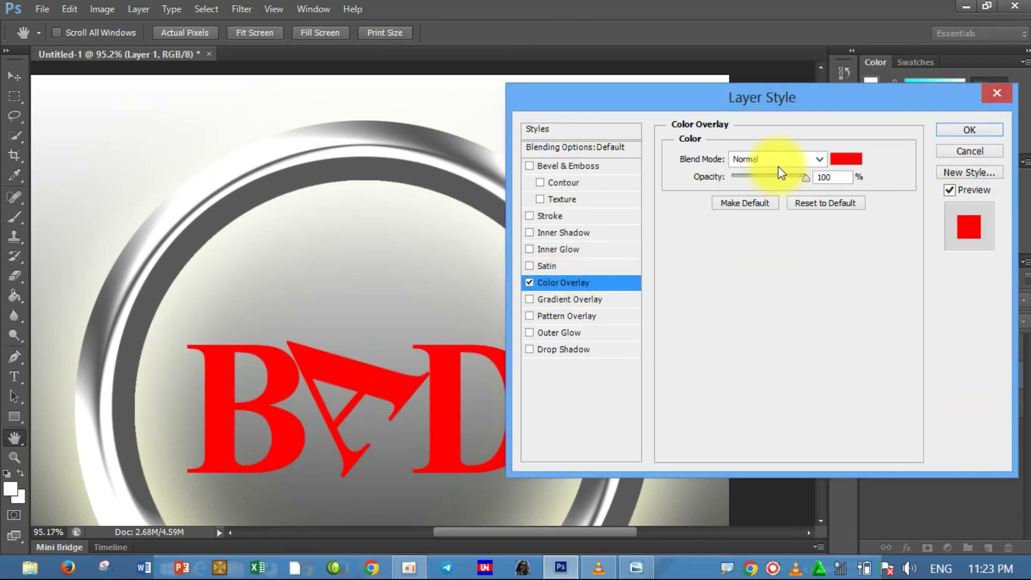
left_click(840, 169)
mouse_move(410, 285)
left_mouse_down()
mouse_move(348, 317)
mouse_move(366, 304)
left_mouse_up()
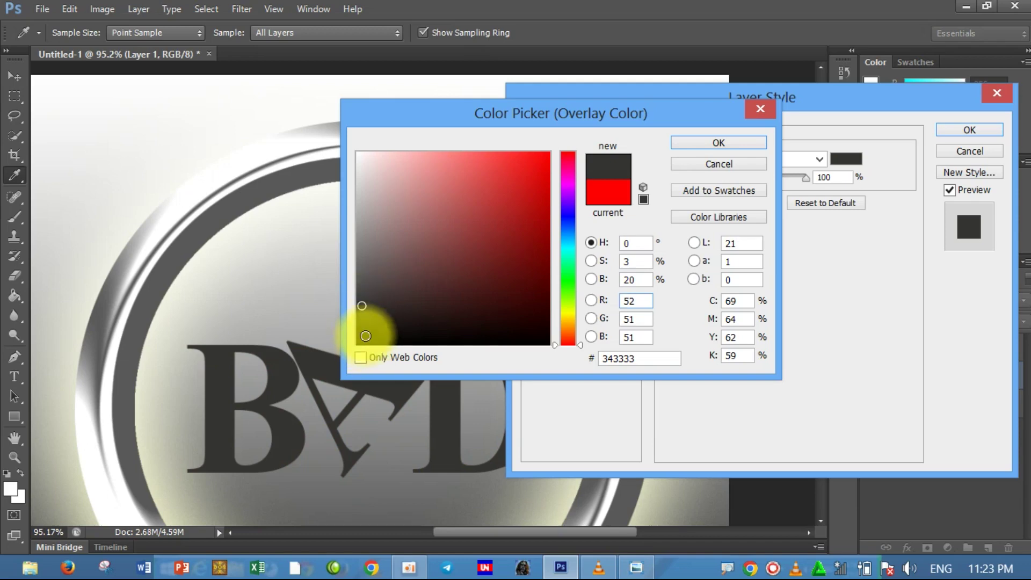
left_click(726, 146)
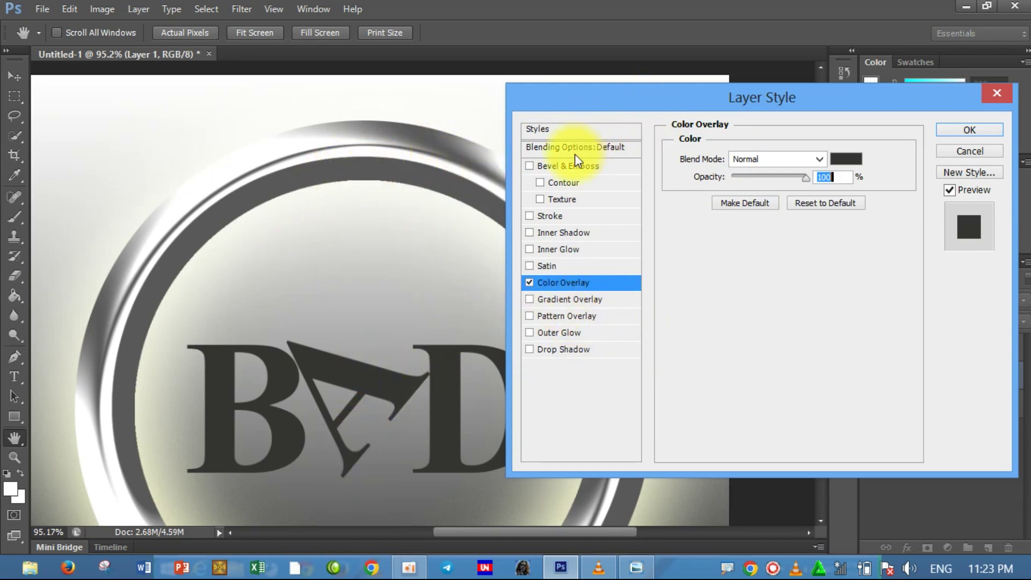
Step: Add Bevel & Emboss with 100% highlight opacity and 400% depth, then apply the style
left_click(556, 166)
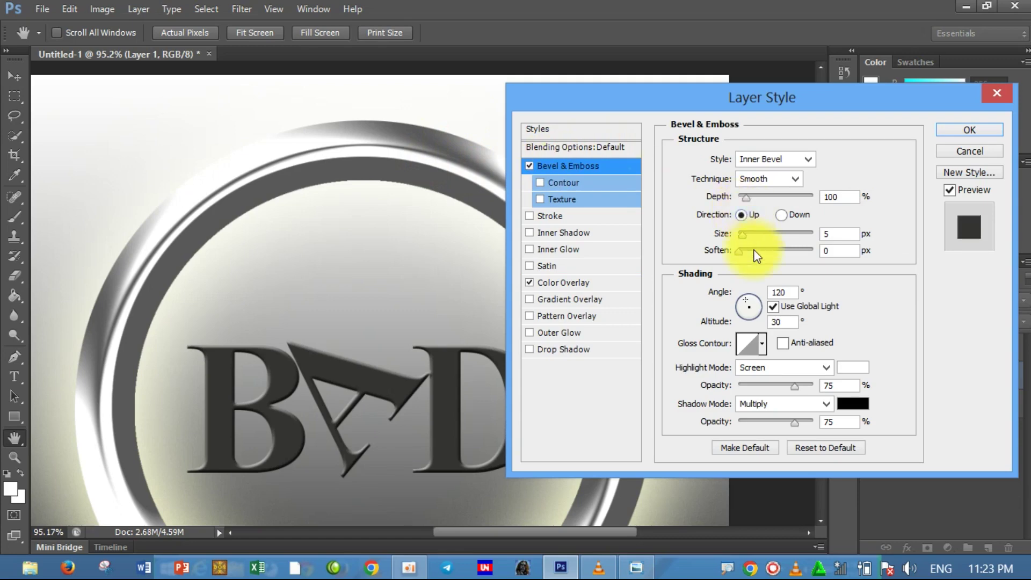
mouse_move(796, 385)
left_mouse_down()
mouse_move(804, 413)
mouse_move(833, 426)
left_mouse_up()
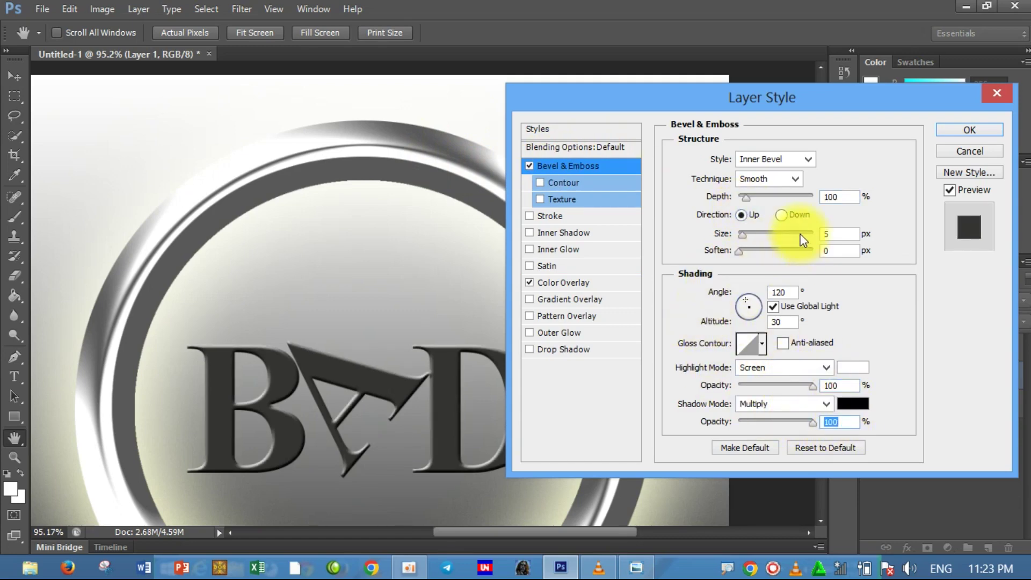
left_click(846, 201)
type("400")
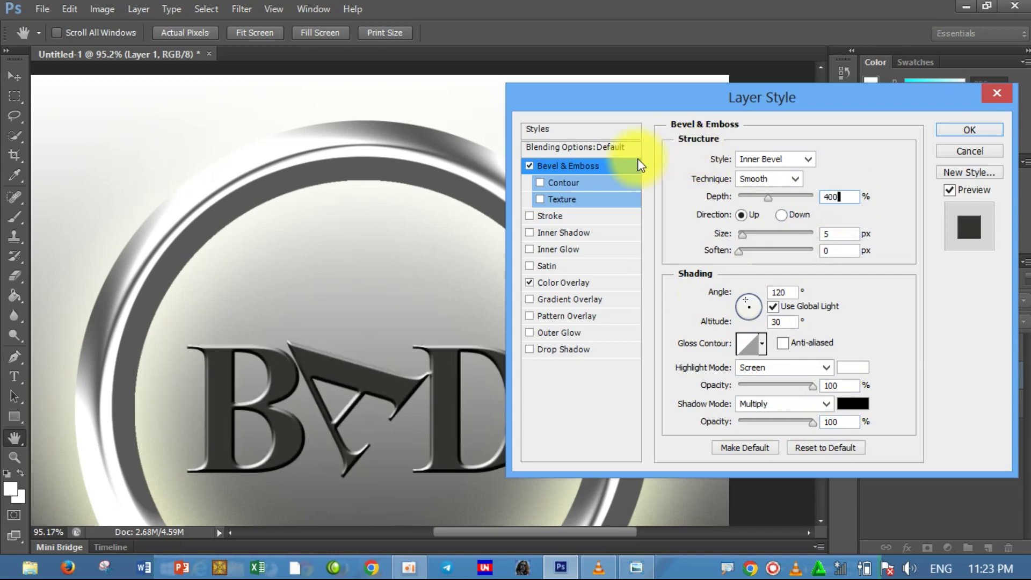
left_click(964, 131)
scroll(479, 370, "down", 2)
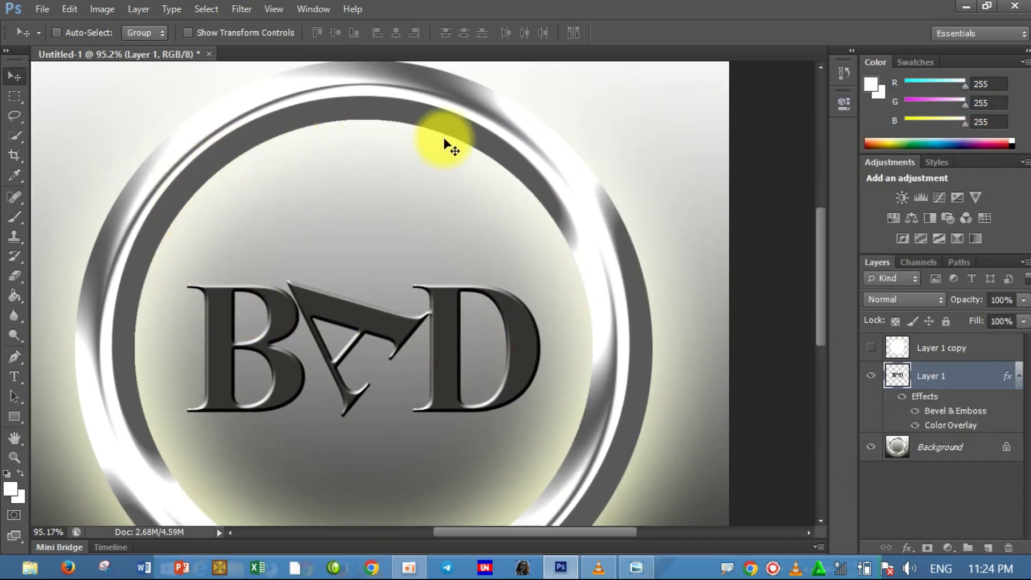
scroll(498, 322, "down", 2)
scroll(498, 324, "down", 3)
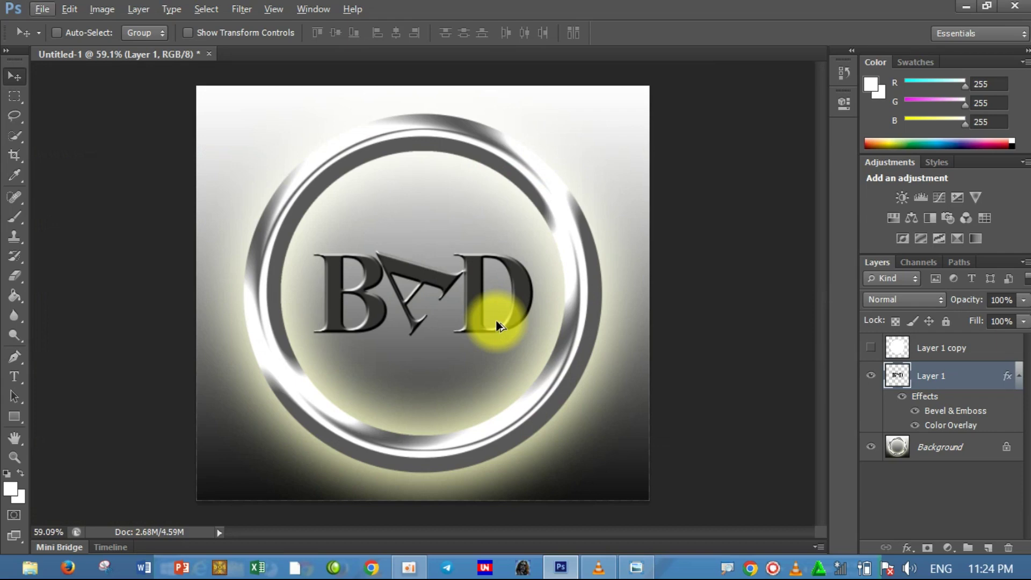